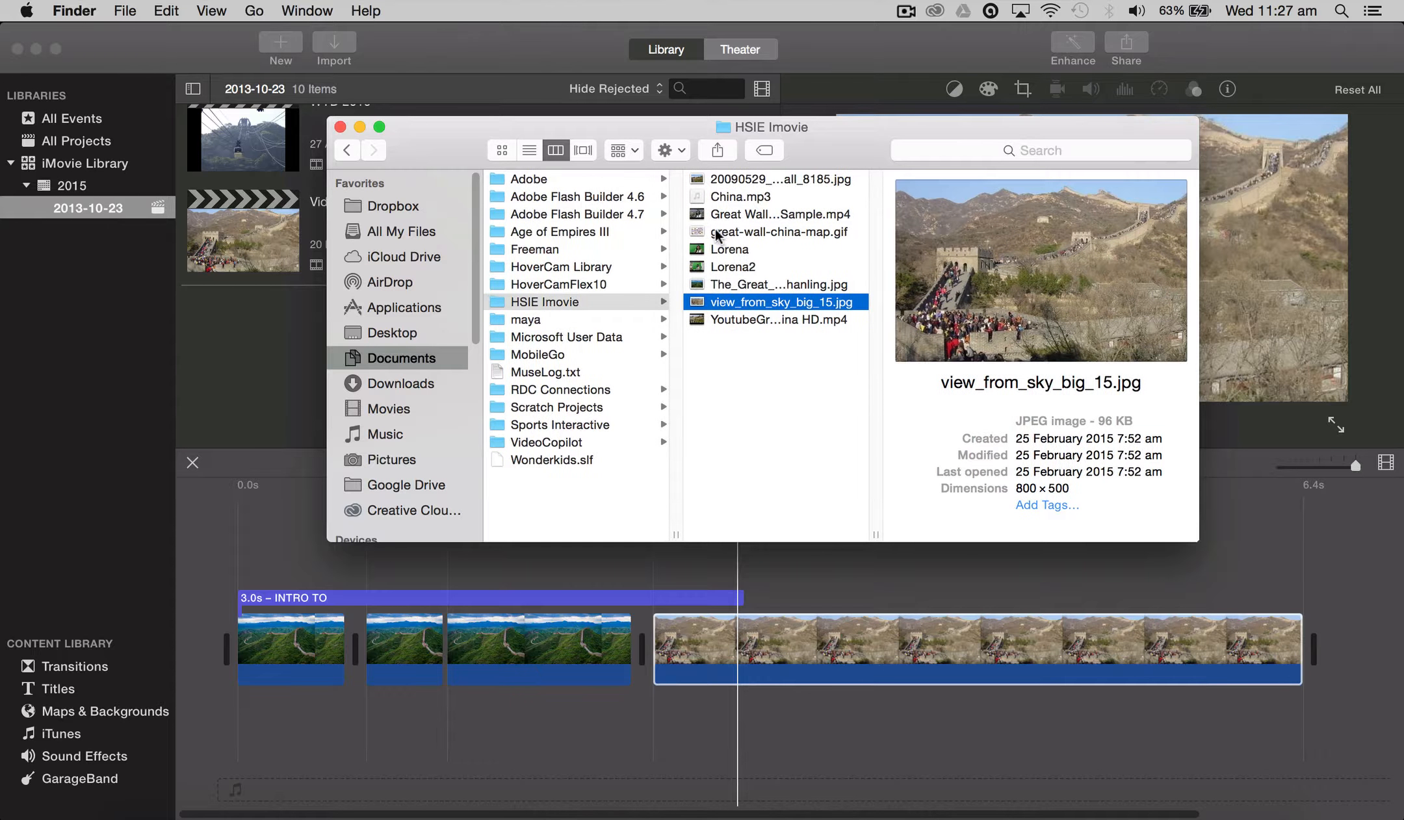
- Add great-wall-china-map.gif and the 20090529 JPEG from the HSIE Imovie folder to the project timeline
{"action": "left_click_drag", "start_coordinate": [715, 235], "coordinate": [1333, 657]}
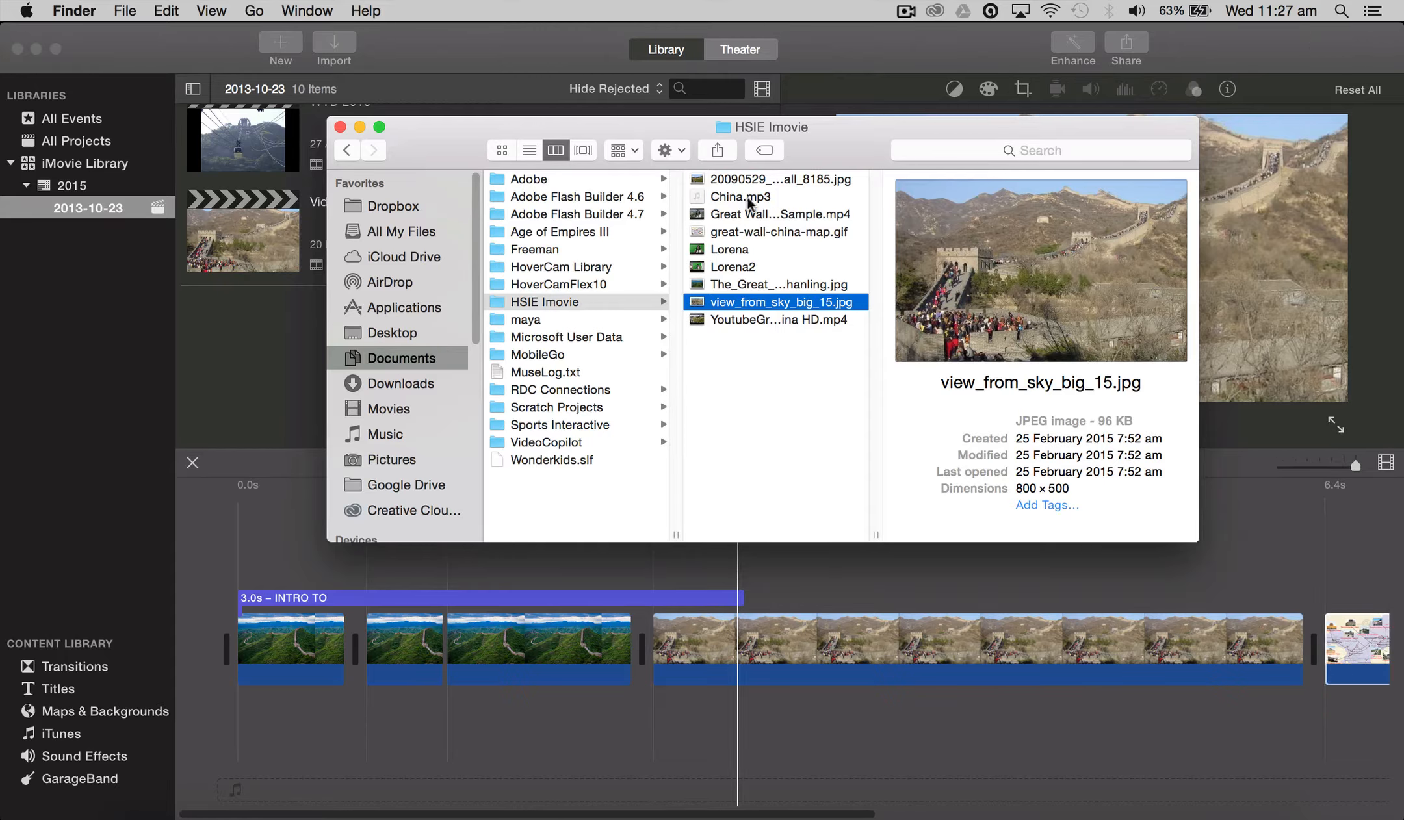
{"action": "left_click_drag", "start_coordinate": [732, 182], "coordinate": [1281, 579]}
{"action": "left_click", "coordinate": [359, 127]}
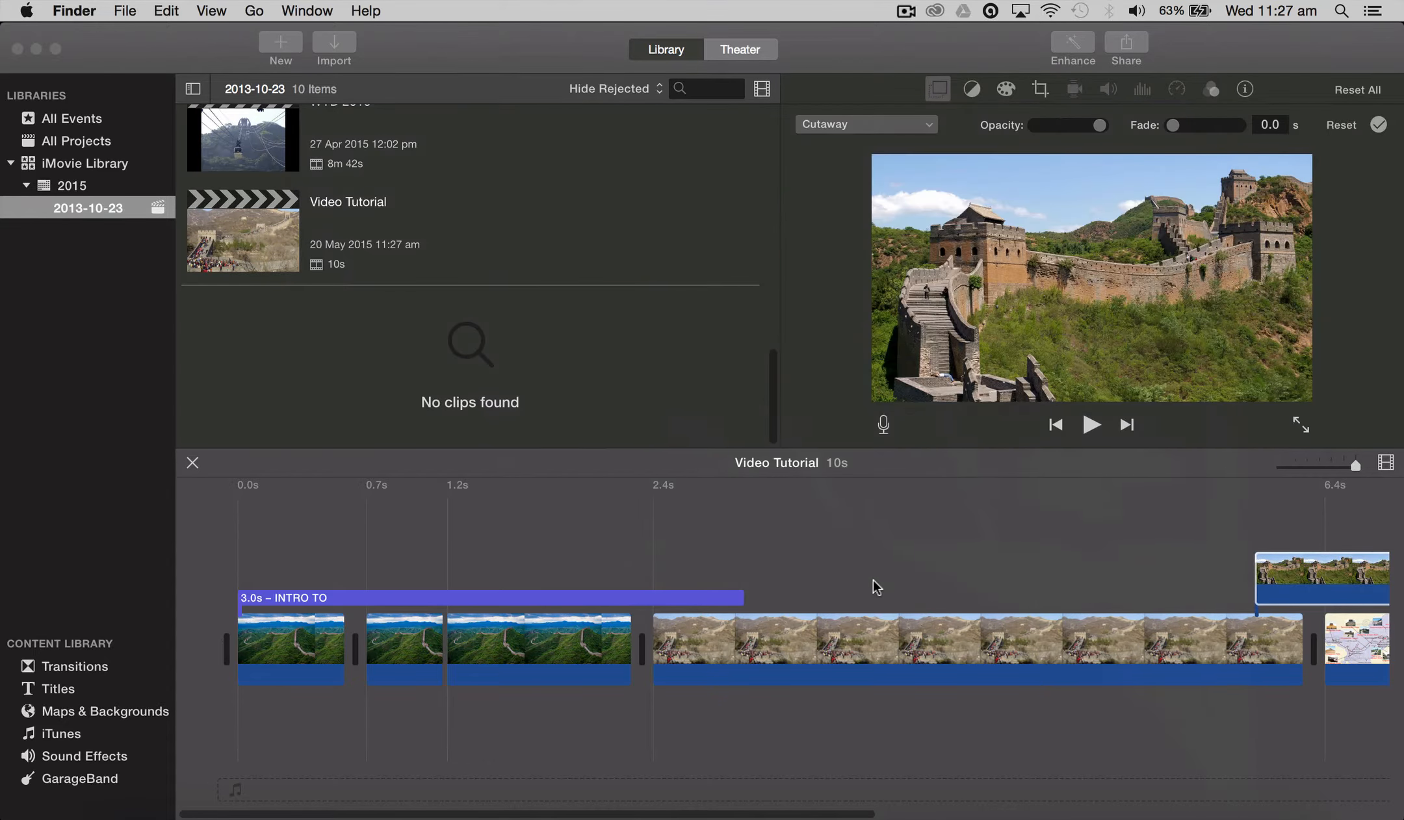
- Move the overlaid watchtower photo onto the main video track, directly after the map clip
{"action": "scroll", "coordinate": [874, 586], "scroll_direction": "right", "scroll_amount": 10}
{"action": "scroll", "coordinate": [877, 588], "scroll_direction": "right", "scroll_amount": 10}
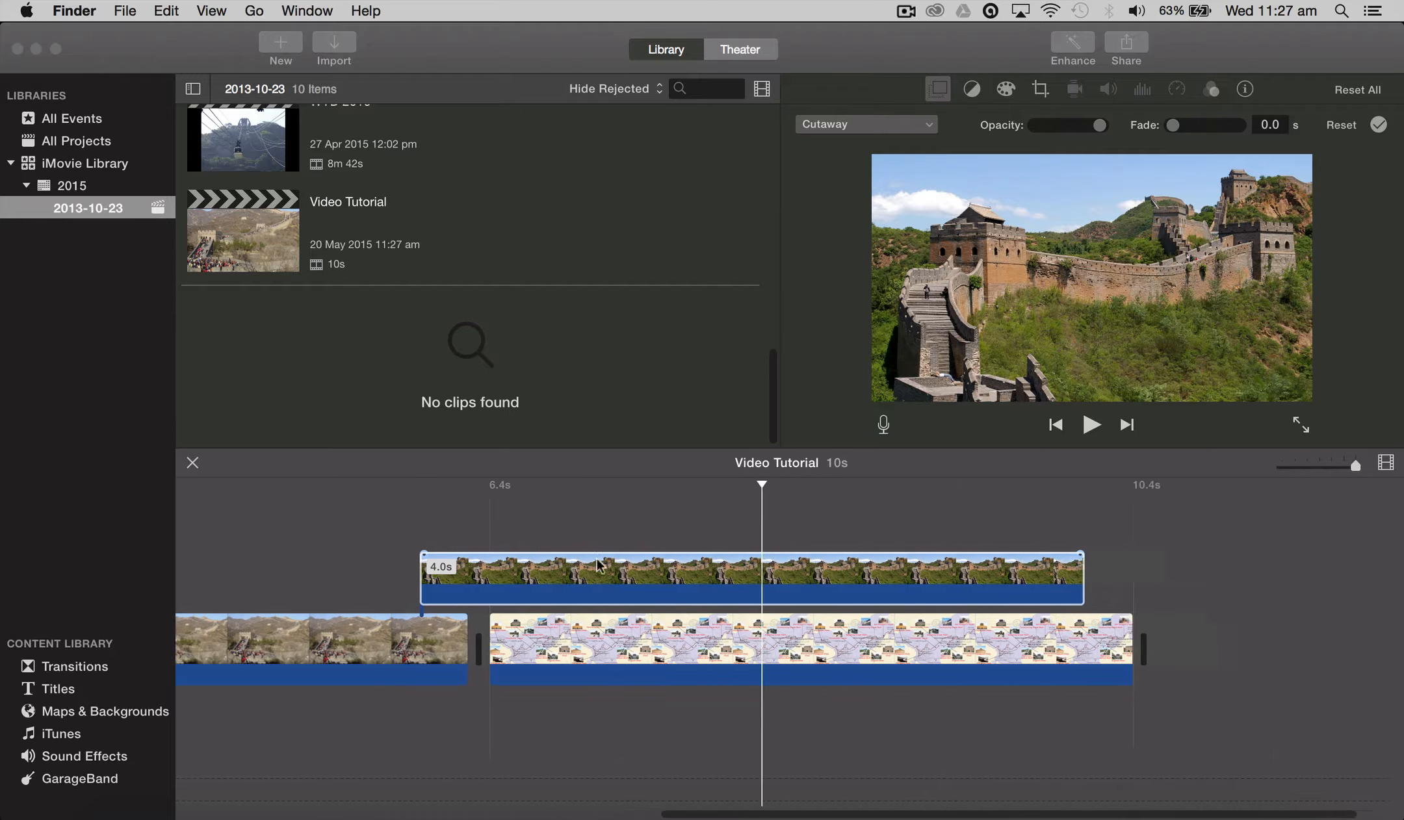
{"action": "left_click", "coordinate": [877, 588]}
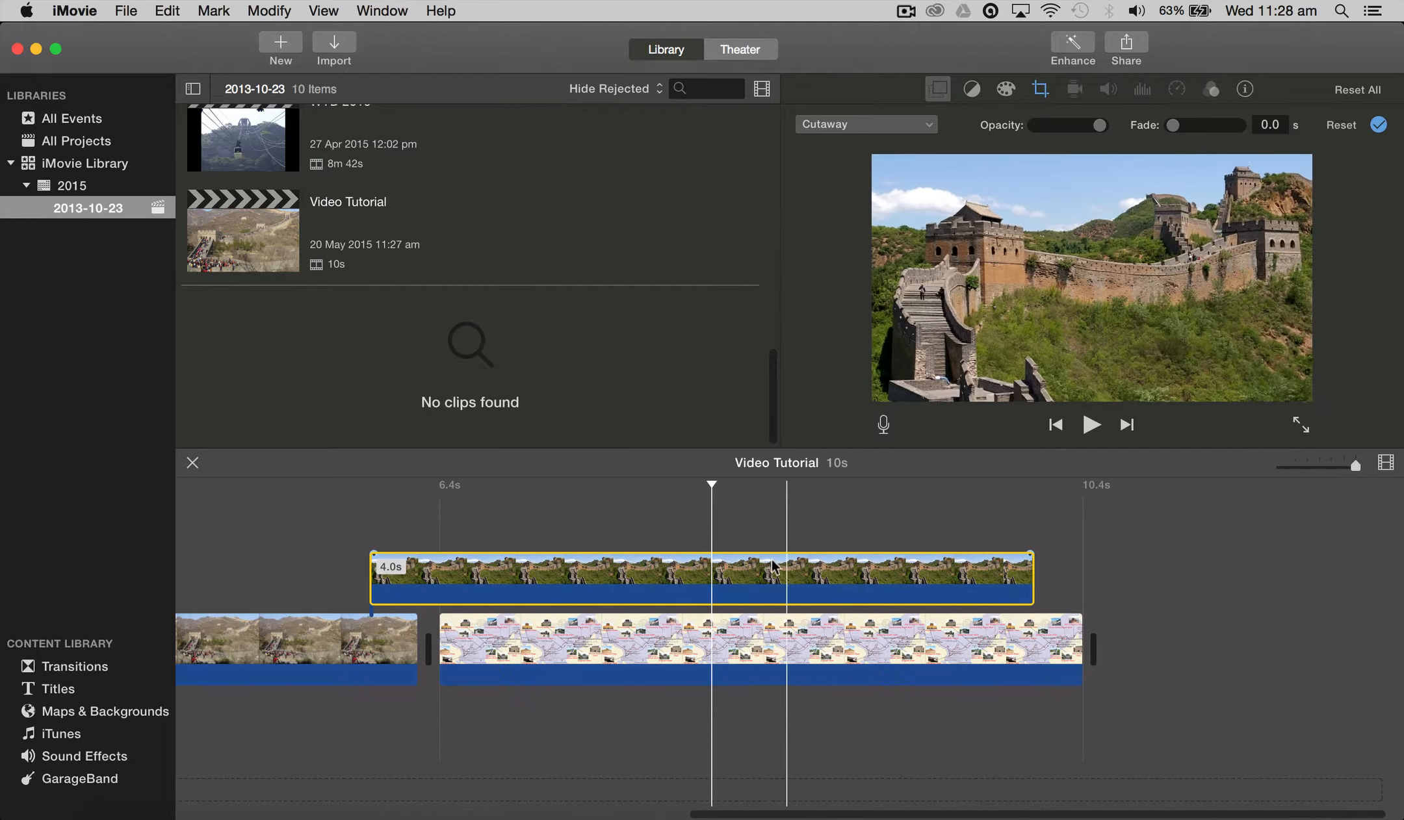
{"action": "left_click_drag", "start_coordinate": [973, 595], "coordinate": [1391, 644]}
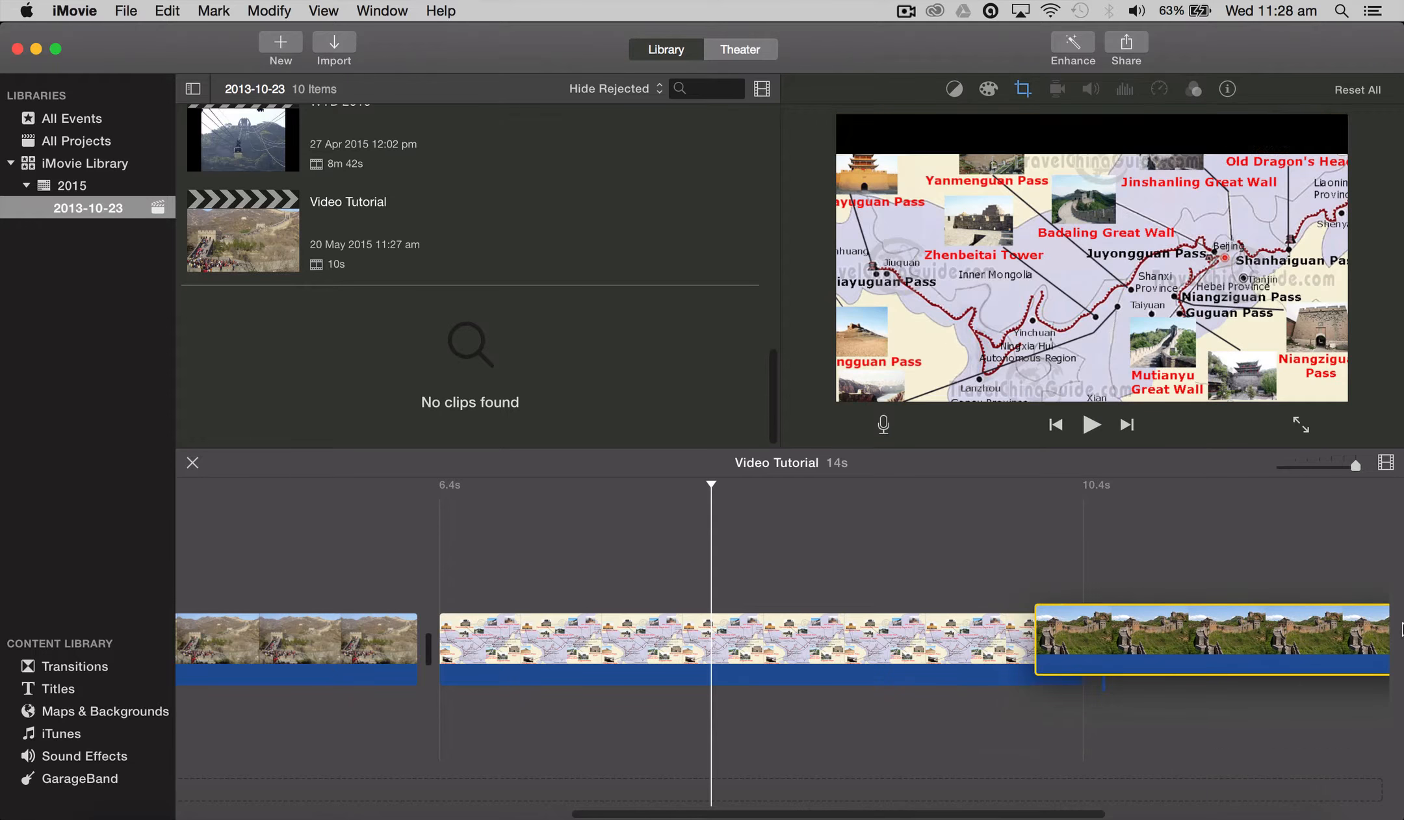
{"action": "scroll", "coordinate": [667, 611], "scroll_direction": "right", "scroll_amount": 6}
{"action": "scroll", "coordinate": [580, 628], "scroll_direction": "left", "scroll_amount": 5}
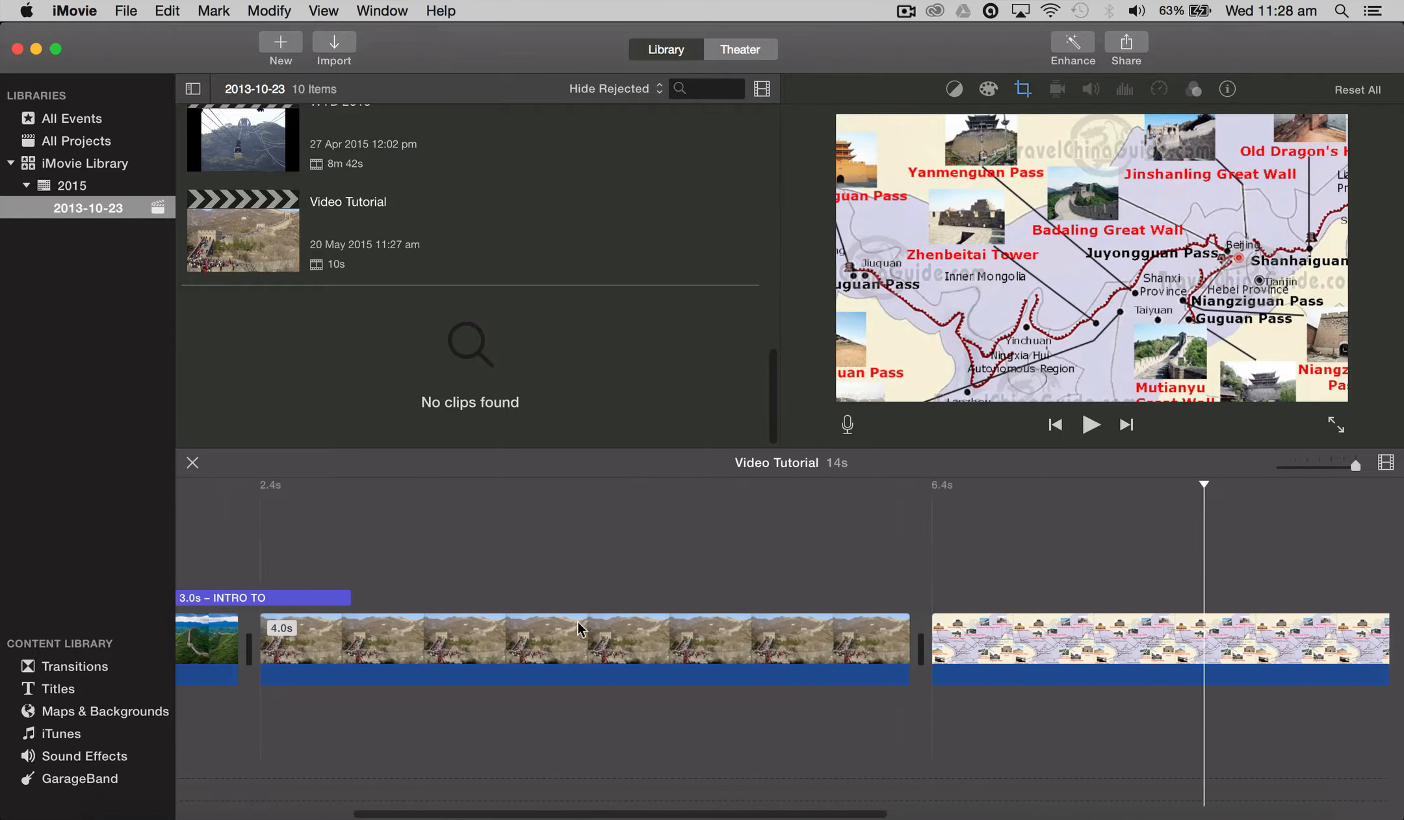
{"action": "scroll", "coordinate": [581, 628], "scroll_direction": "right", "scroll_amount": 8}
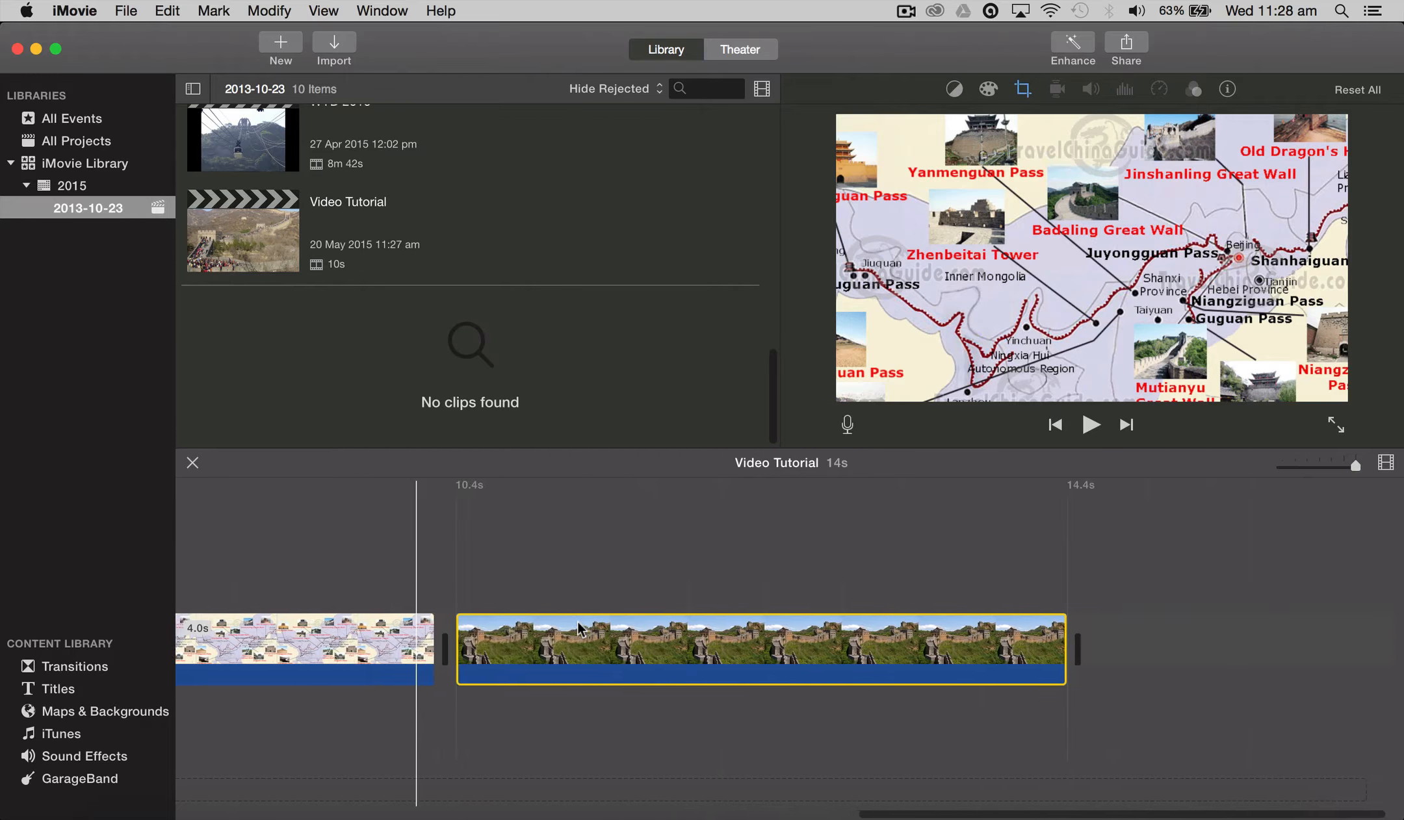
- Add a Mosaic transition between the crowd photo and the map clip
{"action": "left_click_drag", "start_coordinate": [1355, 466], "coordinate": [1331, 465]}
{"action": "left_click", "coordinate": [491, 647]}
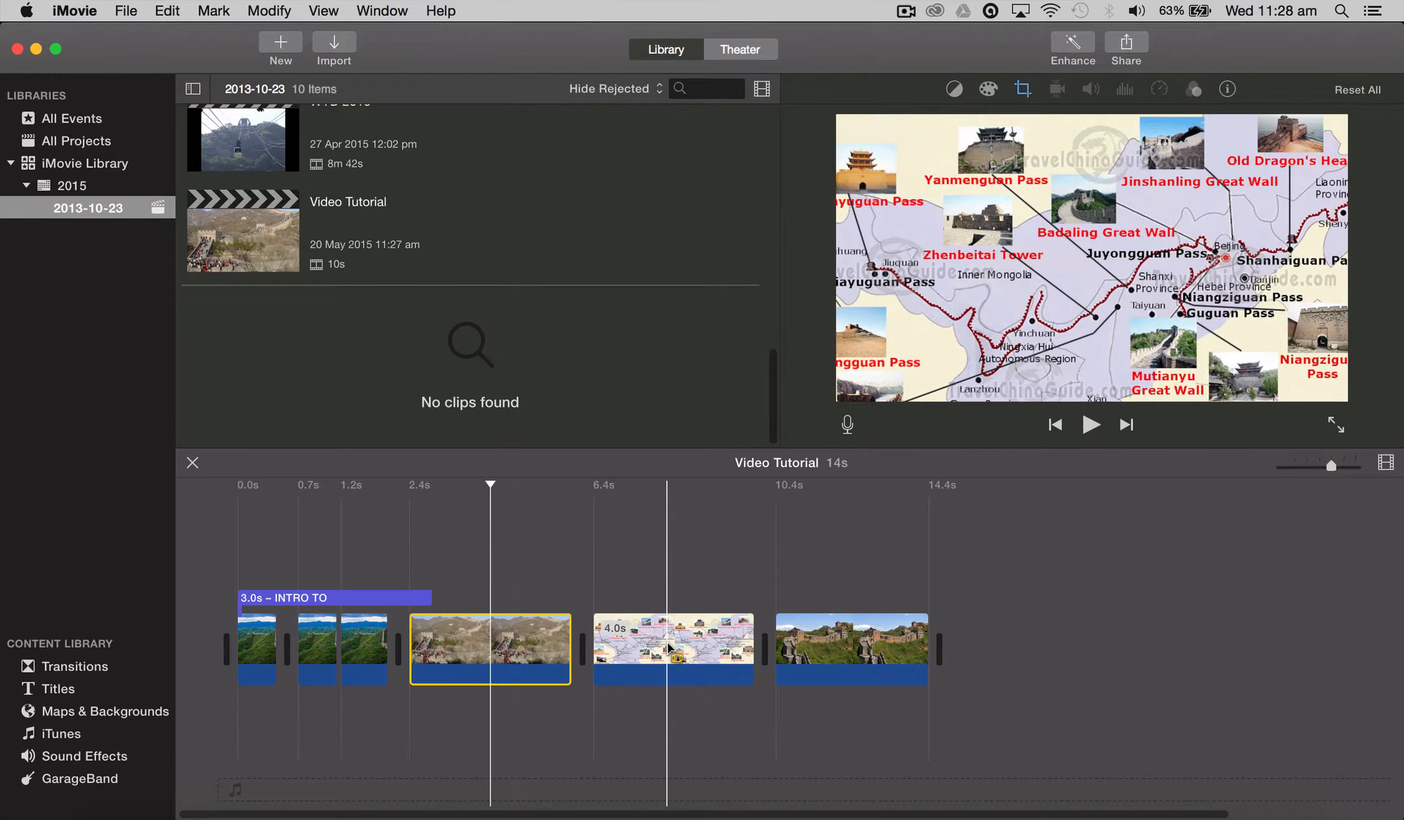
{"action": "left_click", "coordinate": [455, 643]}
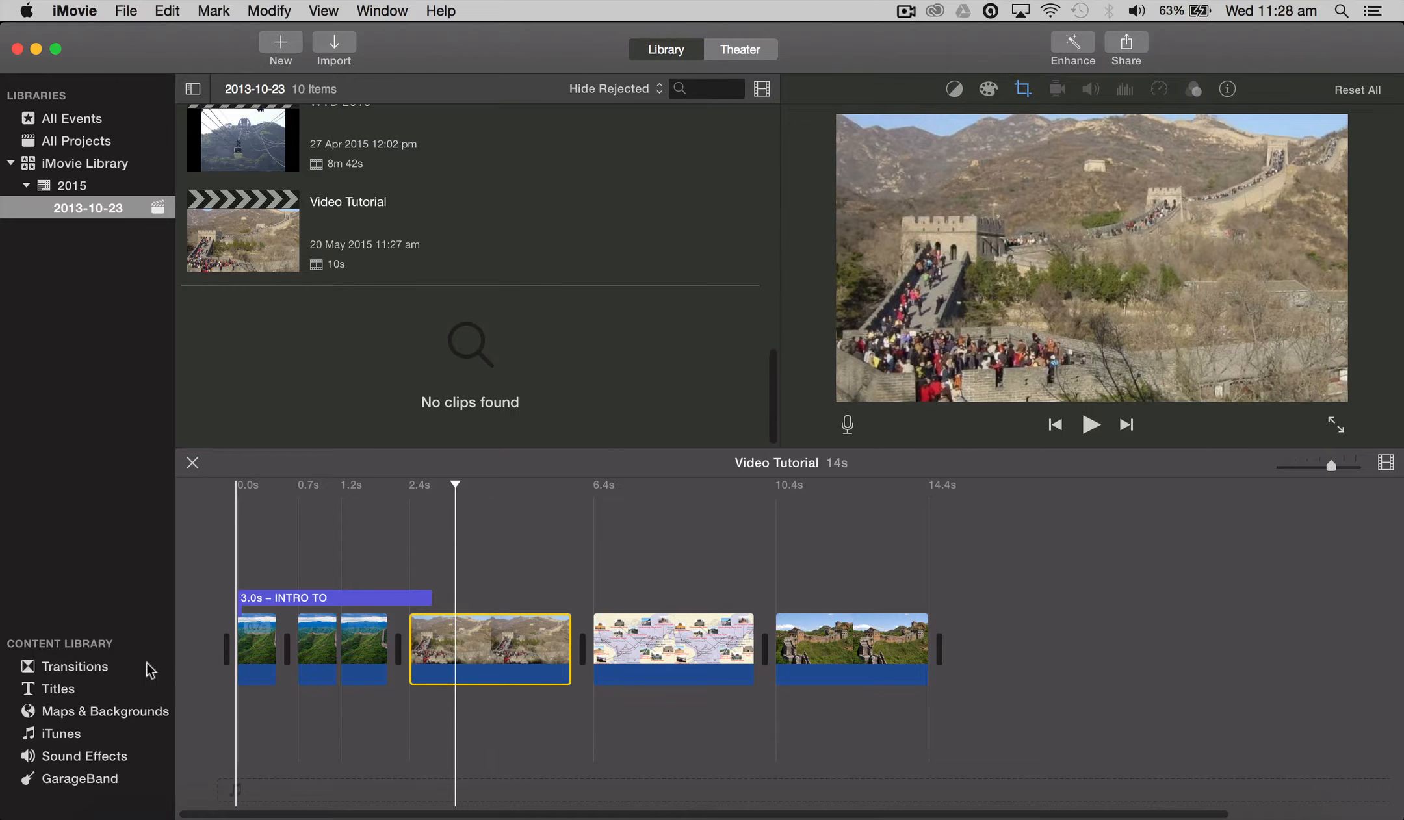
{"action": "left_click", "coordinate": [52, 670]}
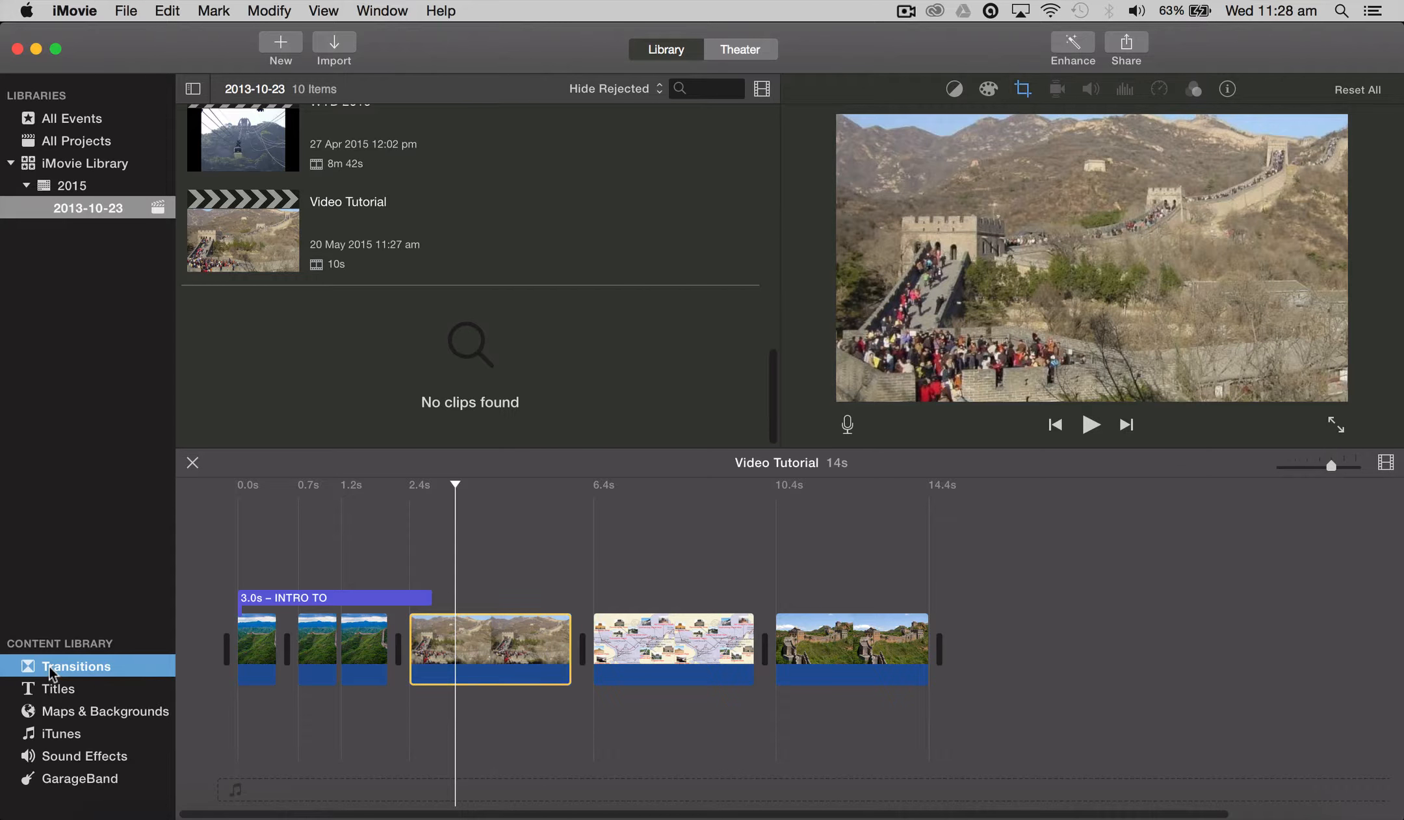
{"action": "scroll", "coordinate": [384, 276], "scroll_direction": "down", "scroll_amount": 5}
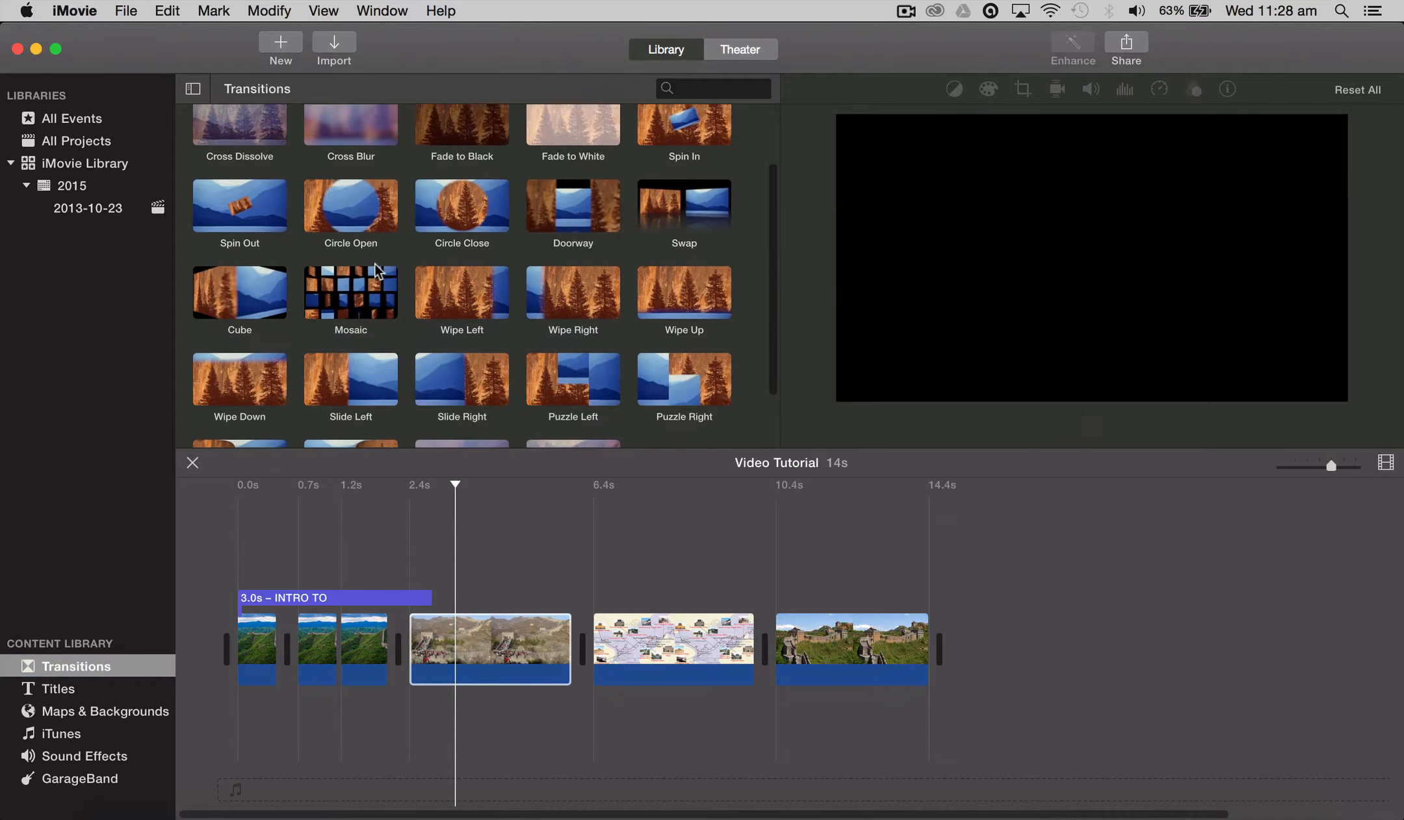
{"action": "mouse_move", "coordinate": [349, 229]}
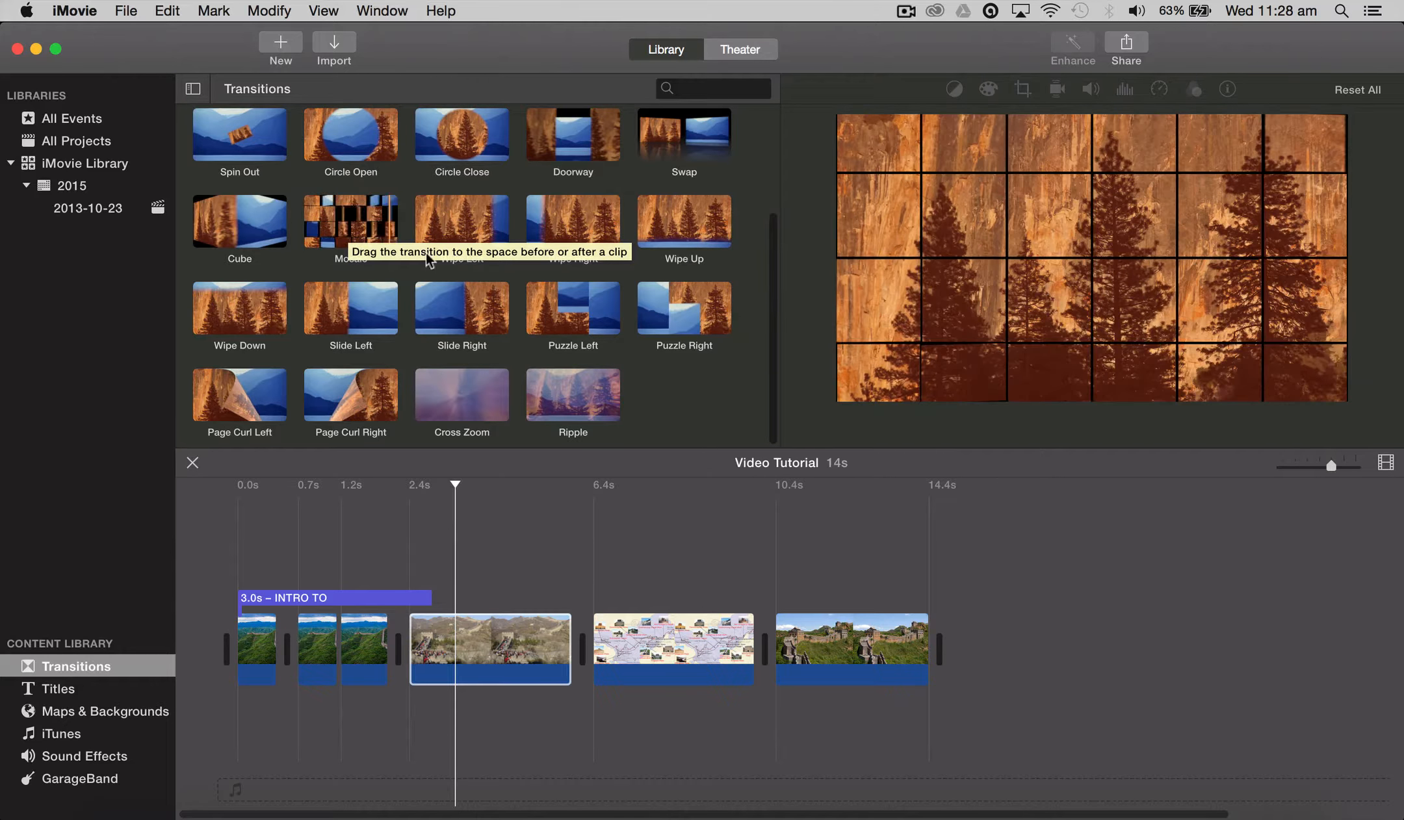
{"action": "scroll", "coordinate": [601, 417], "scroll_direction": "up", "scroll_amount": 5}
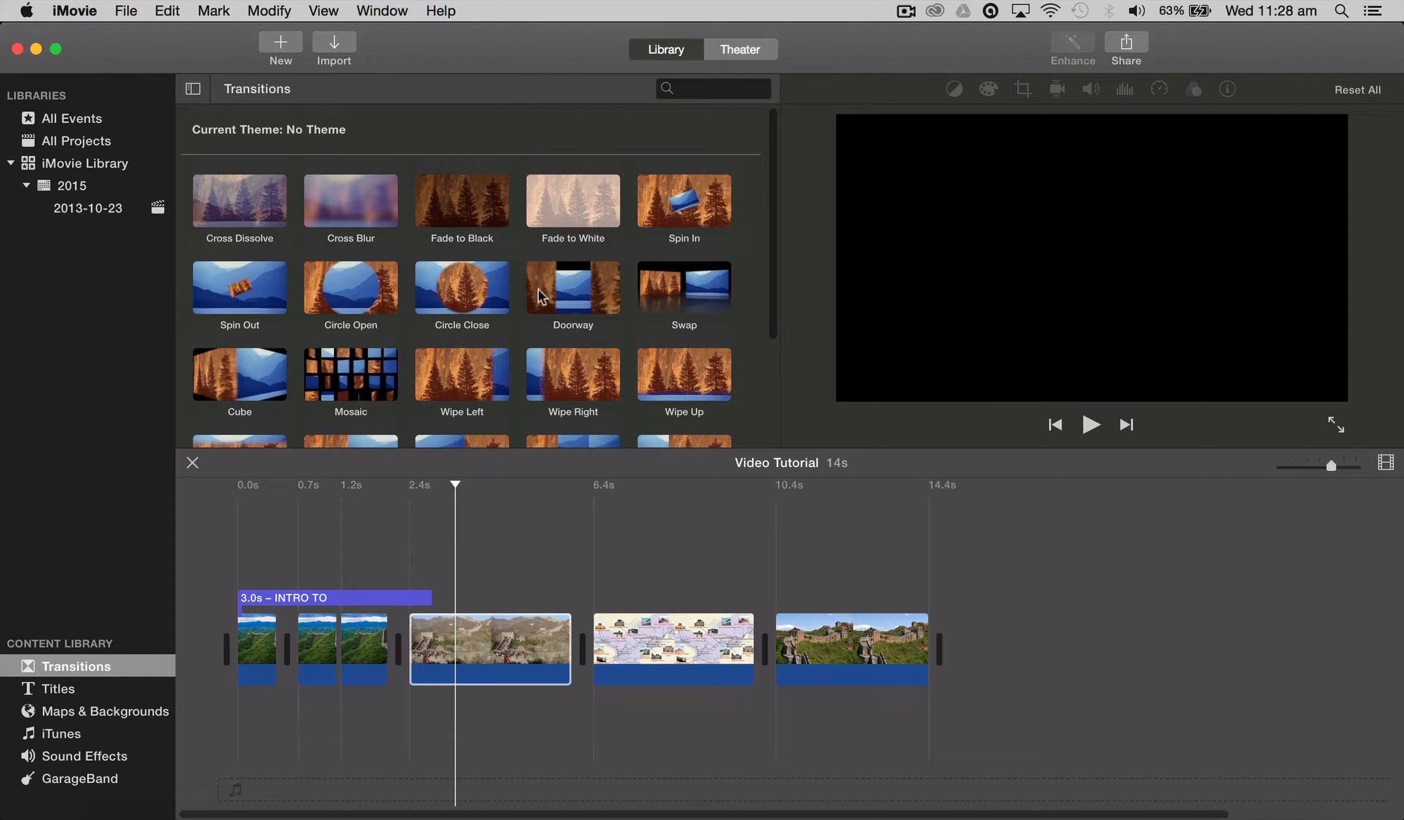
{"action": "left_click", "coordinate": [566, 650]}
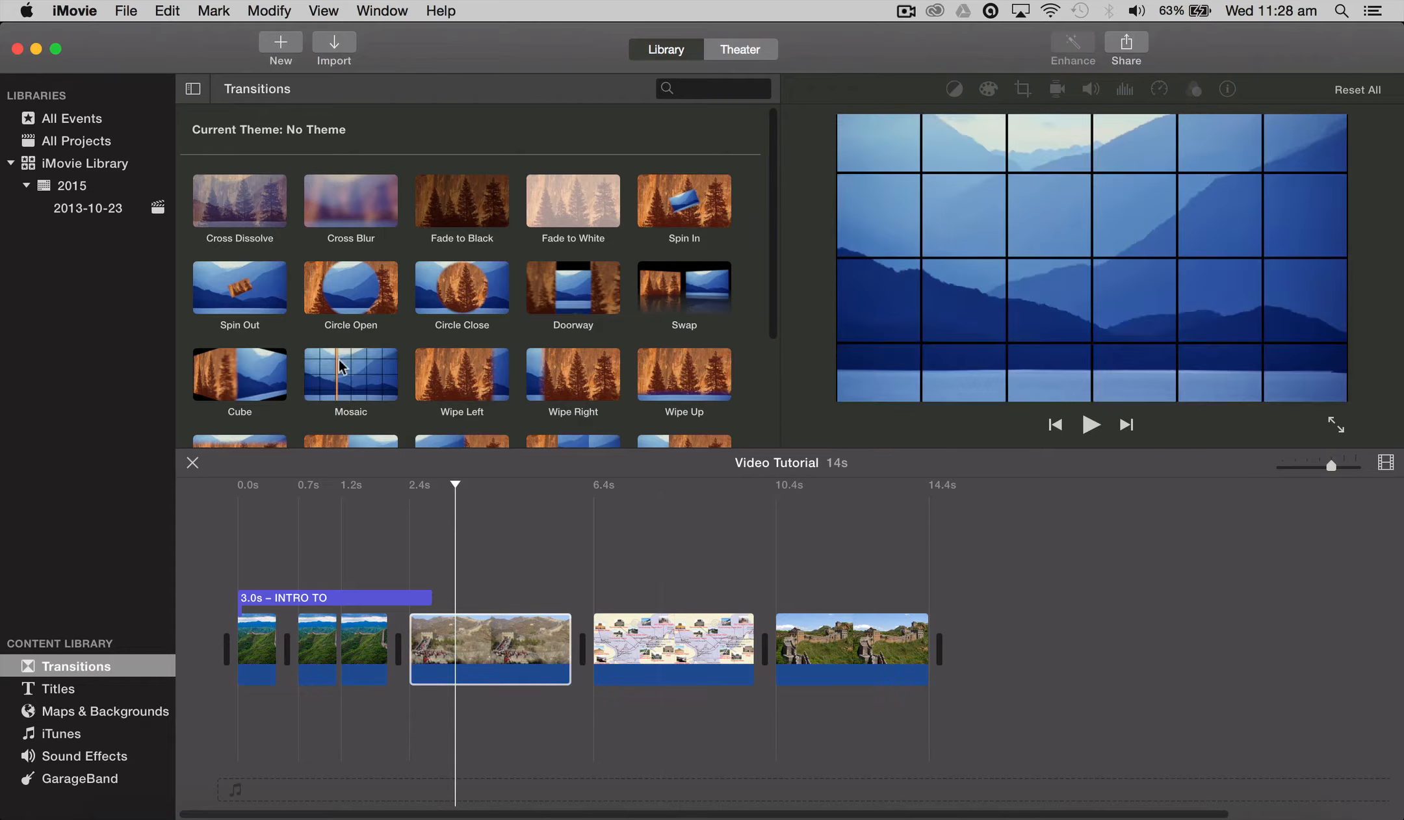
{"action": "mouse_move", "coordinate": [349, 371]}
{"action": "left_mouse_down"}
{"action": "mouse_move", "coordinate": [530, 465]}
{"action": "mouse_move", "coordinate": [580, 614]}
{"action": "mouse_move", "coordinate": [560, 649]}
{"action": "left_mouse_up"}
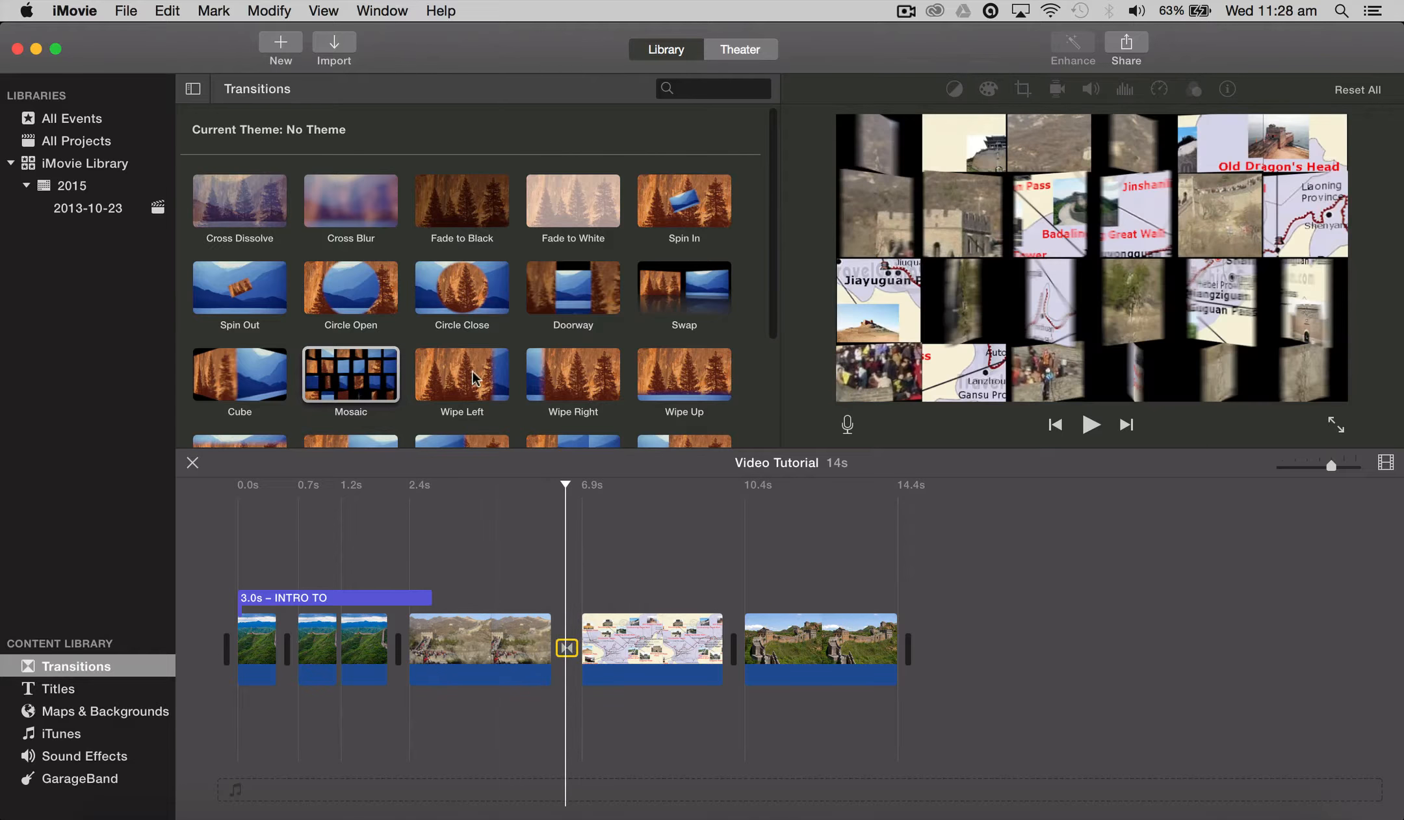
- Add a Circle Close transition after the map clip and a Swap transition before the crowd photo
{"action": "mouse_move", "coordinate": [462, 289]}
{"action": "left_mouse_down"}
{"action": "mouse_move", "coordinate": [758, 653]}
{"action": "mouse_move", "coordinate": [713, 649]}
{"action": "left_mouse_up"}
{"action": "left_click_drag", "start_coordinate": [672, 328], "coordinate": [384, 647]}
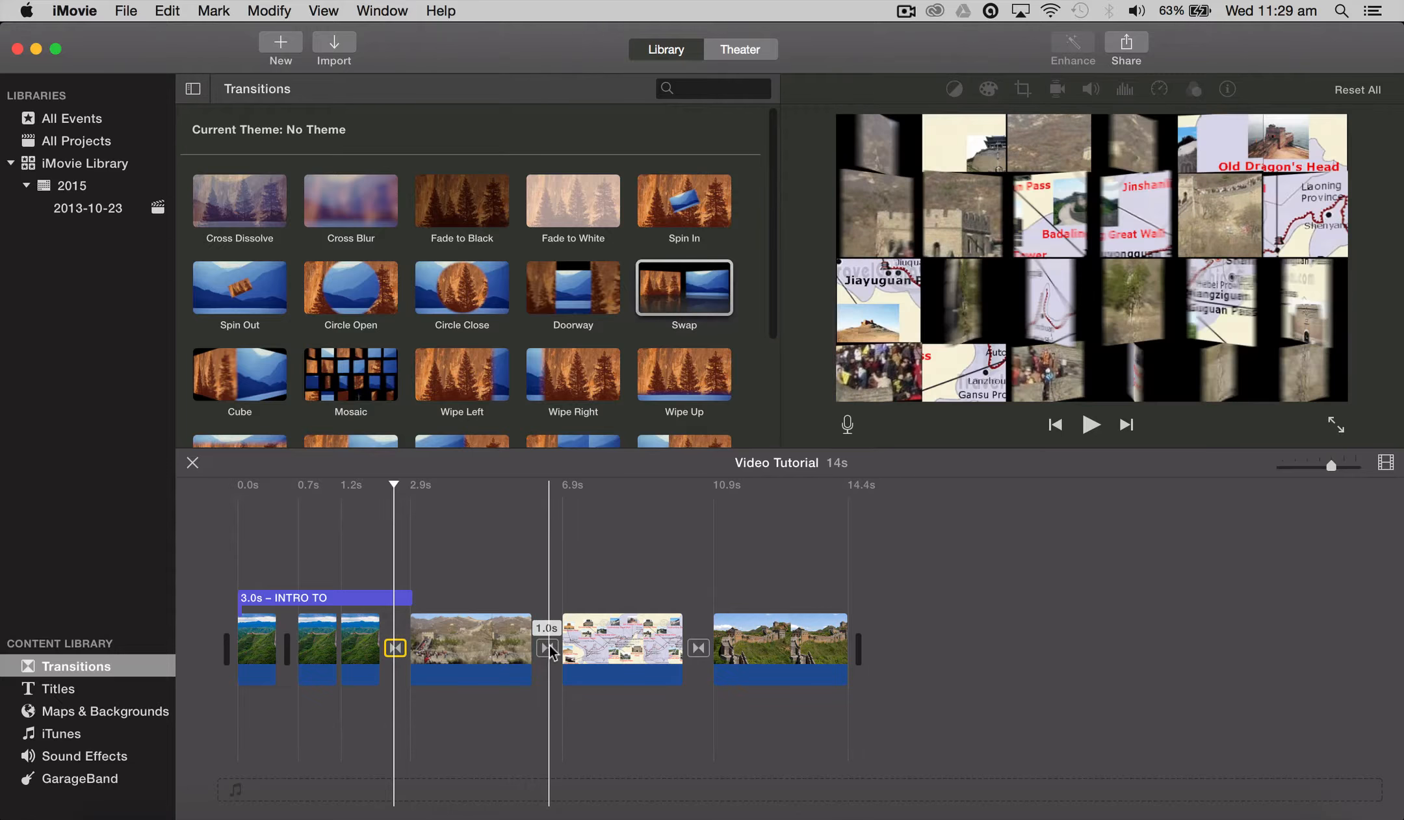
- Play back the project through to the final photo to check the added transitions
{"action": "left_click", "coordinate": [546, 649]}
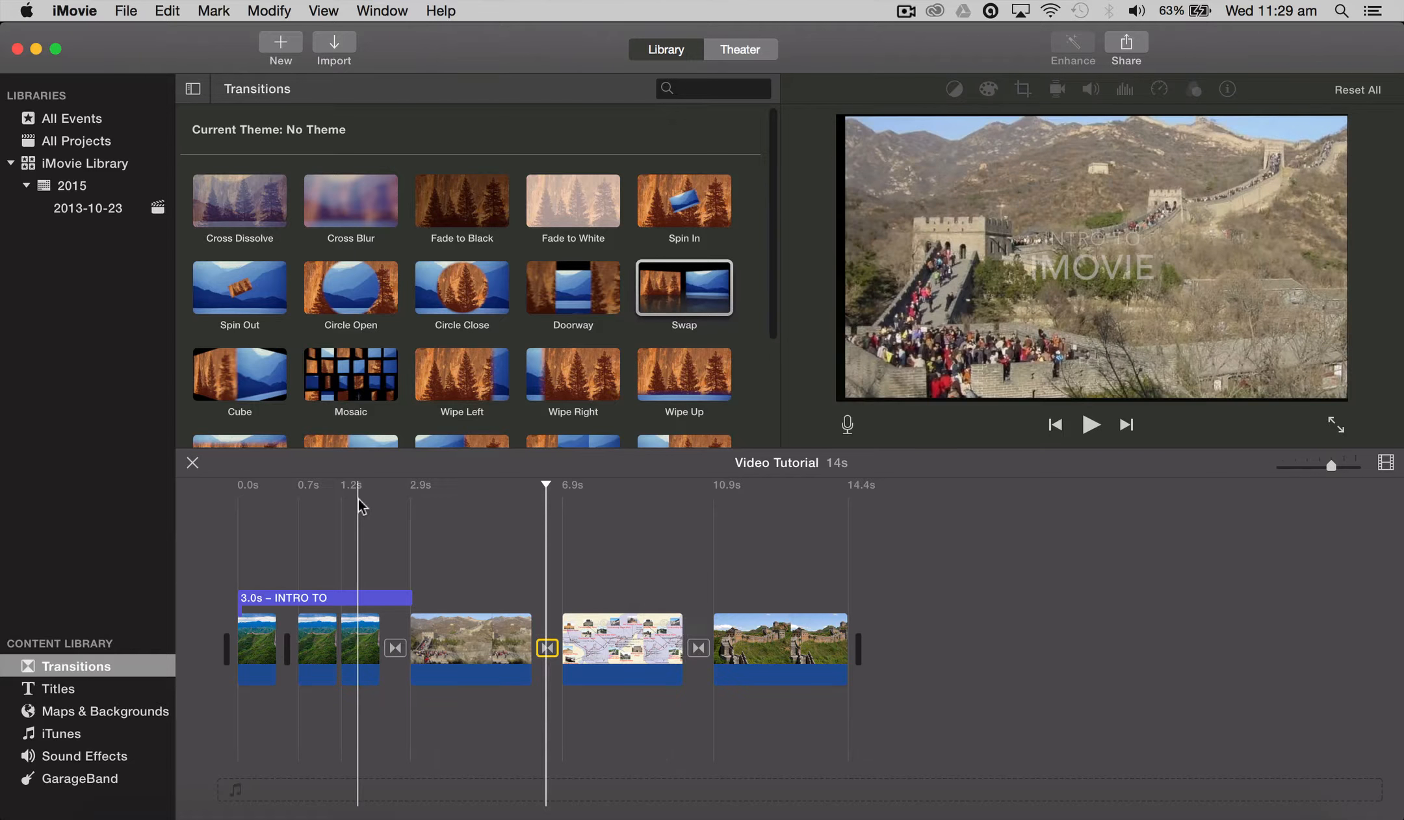
{"action": "left_click", "coordinate": [358, 503]}
{"action": "key", "text": "space"}
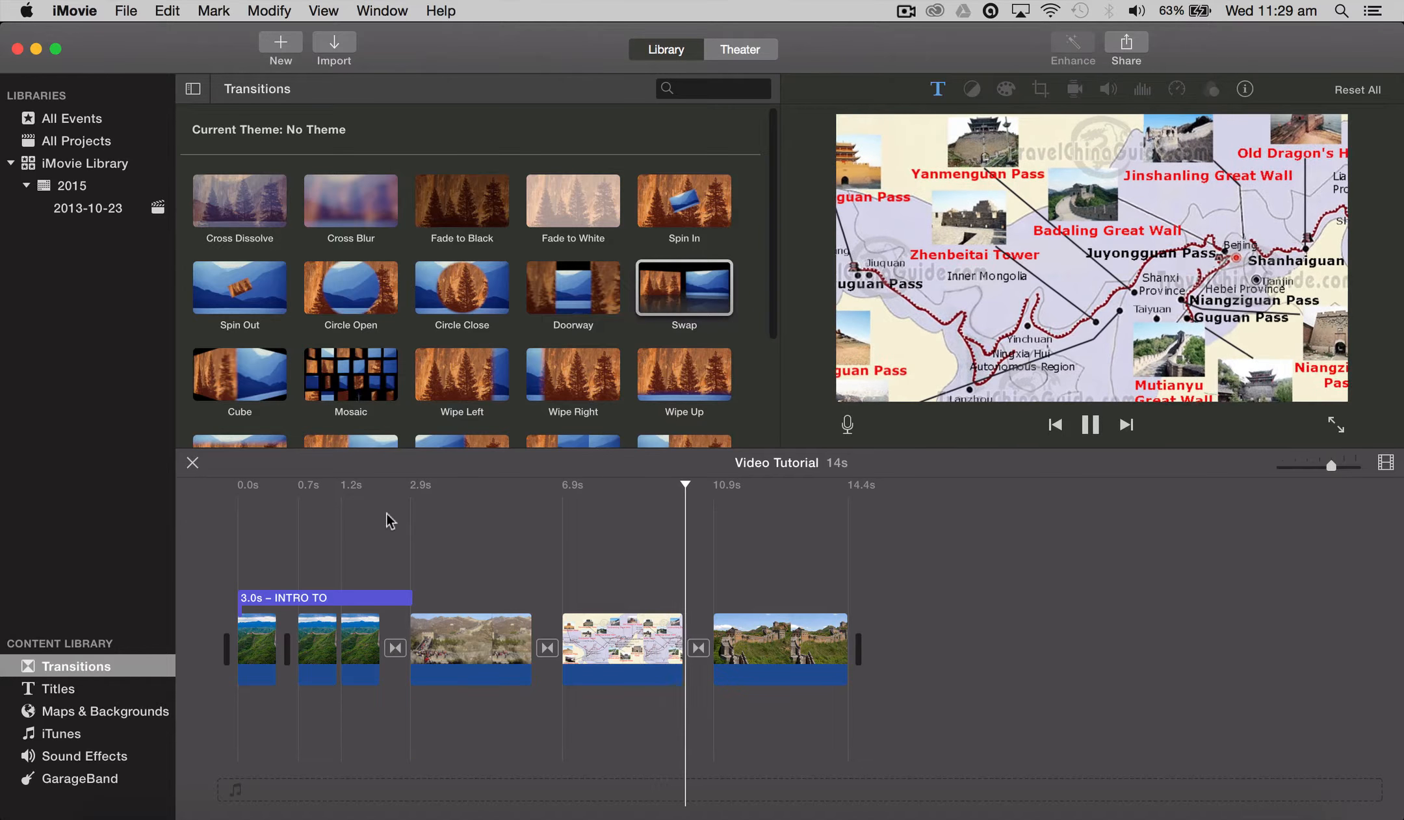
{"action": "key", "text": "space"}
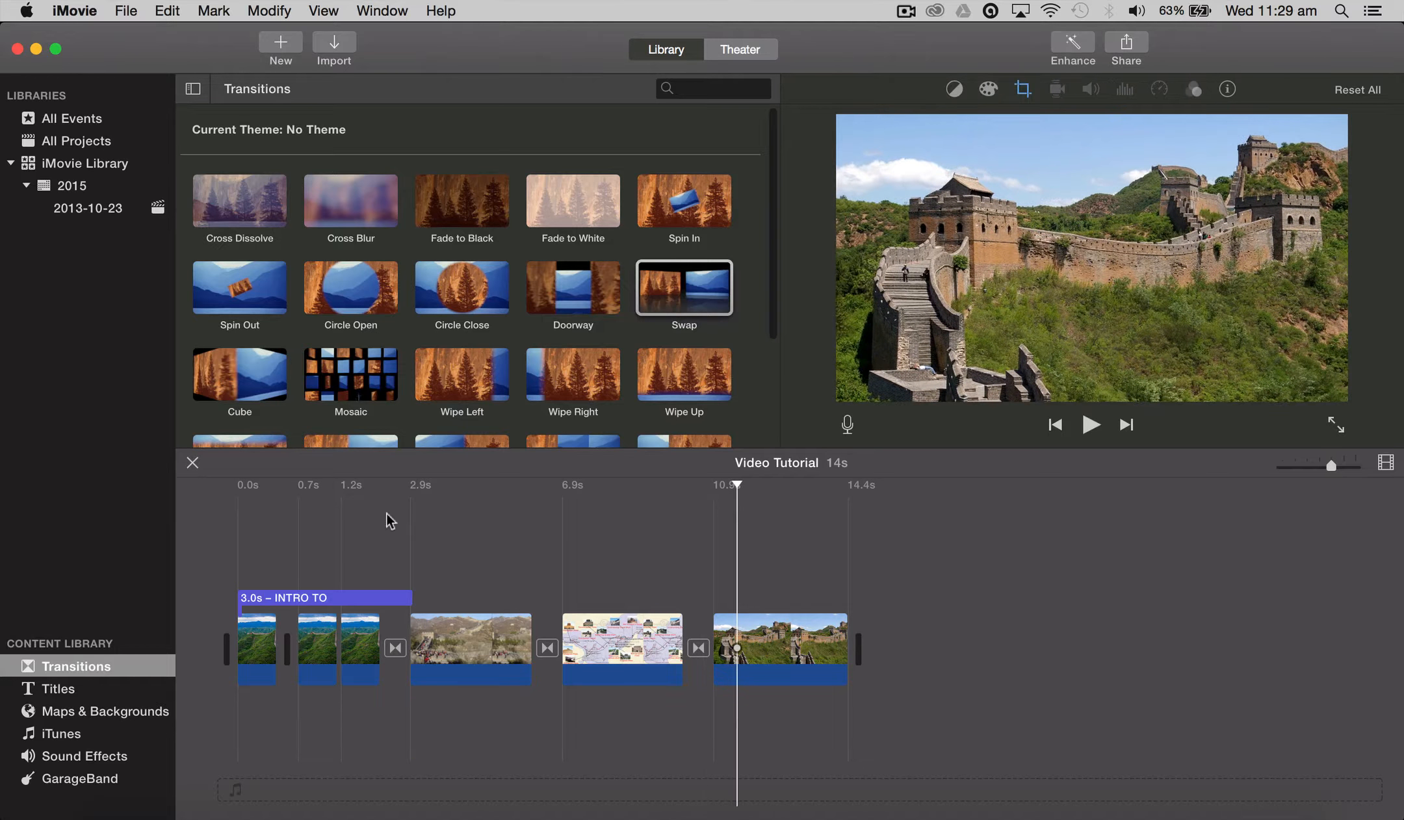
- Delete the Swap transition before the crowd photo and set the duration of all remaining transitions to 2 seconds
{"action": "left_click", "coordinate": [395, 648]}
{"action": "key", "text": "Delete"}
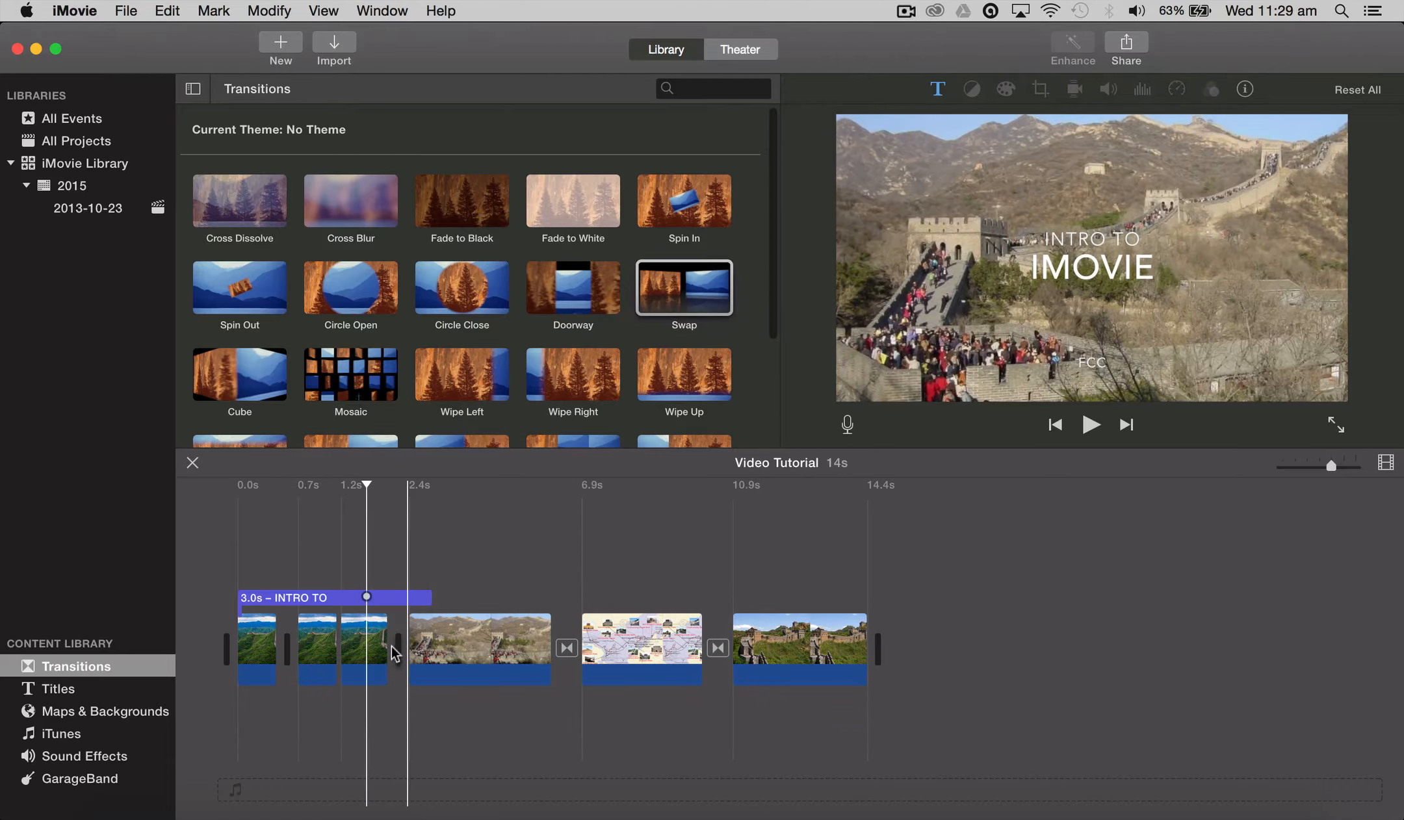
{"action": "double_click", "coordinate": [566, 648]}
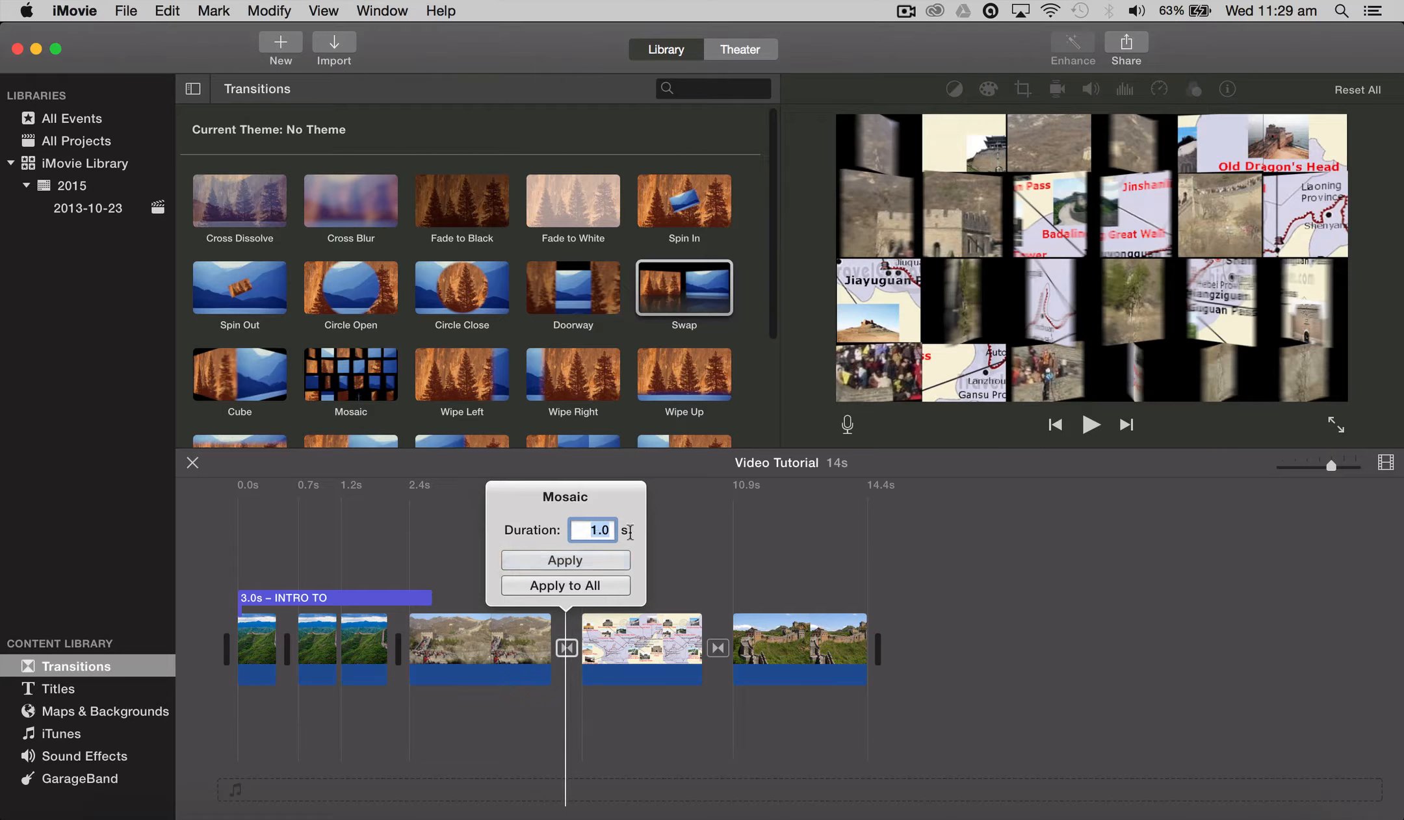
{"action": "type", "text": "2"}
{"action": "left_click", "coordinate": [572, 585]}
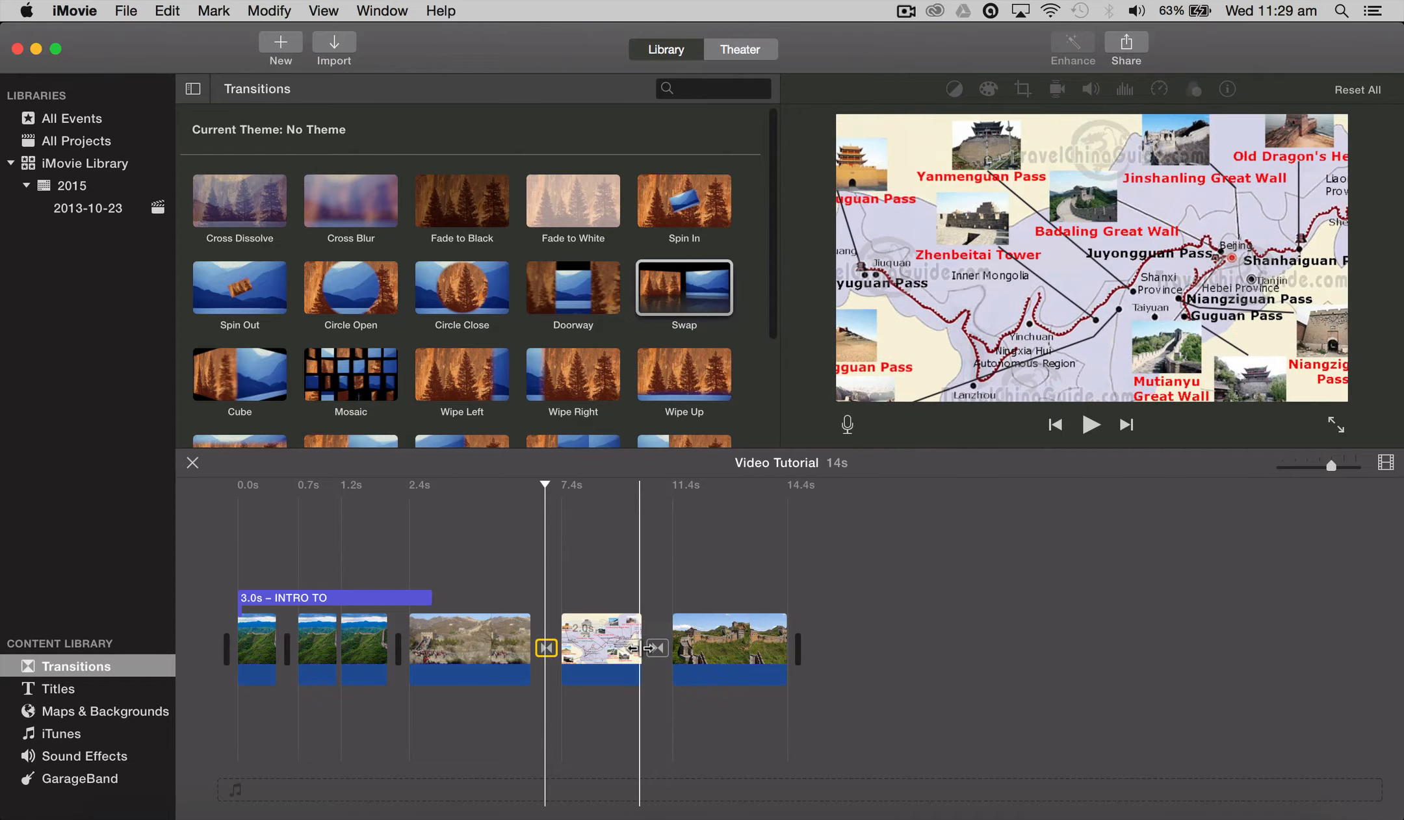
- Preview the lengthened Mosaic transition, and add a Cross Dissolve transition between the first two clips
{"action": "left_click", "coordinate": [505, 602]}
{"action": "key", "text": "space"}
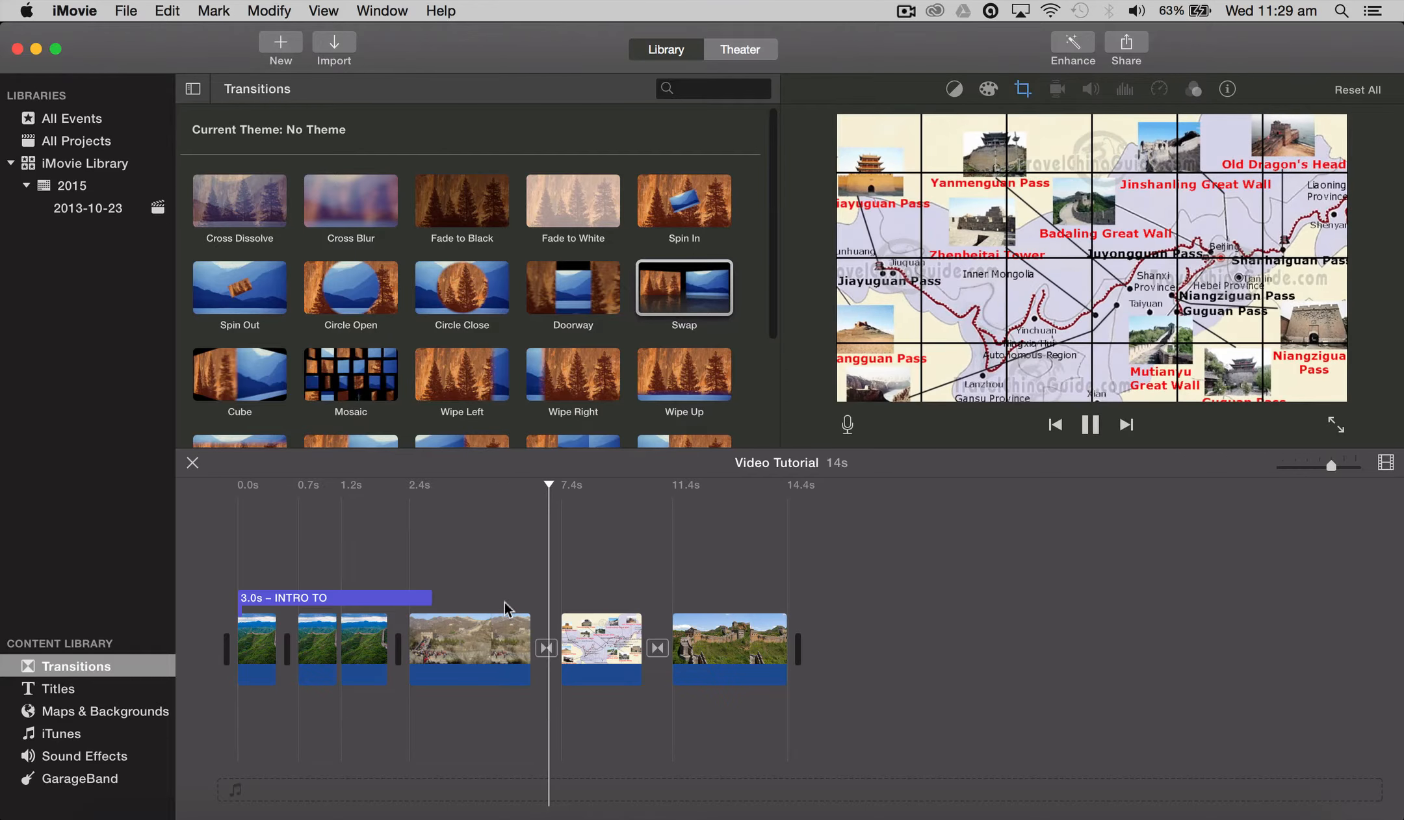
{"action": "key", "text": "space"}
{"action": "left_click_drag", "start_coordinate": [239, 201], "coordinate": [287, 648]}
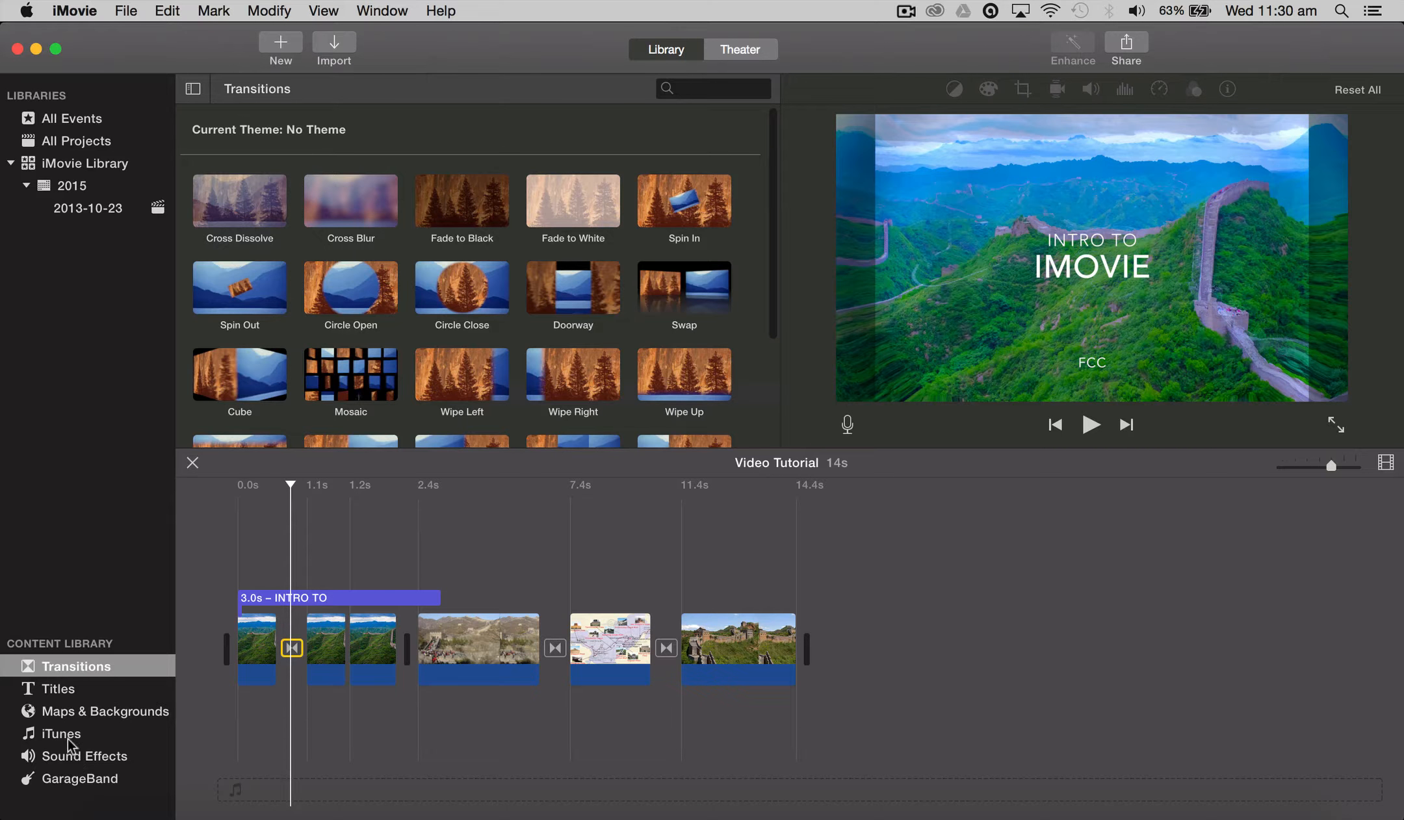
- Add the song I Hung My Head from the iTunes library beneath the clips at the project's start
{"action": "left_click", "coordinate": [68, 739]}
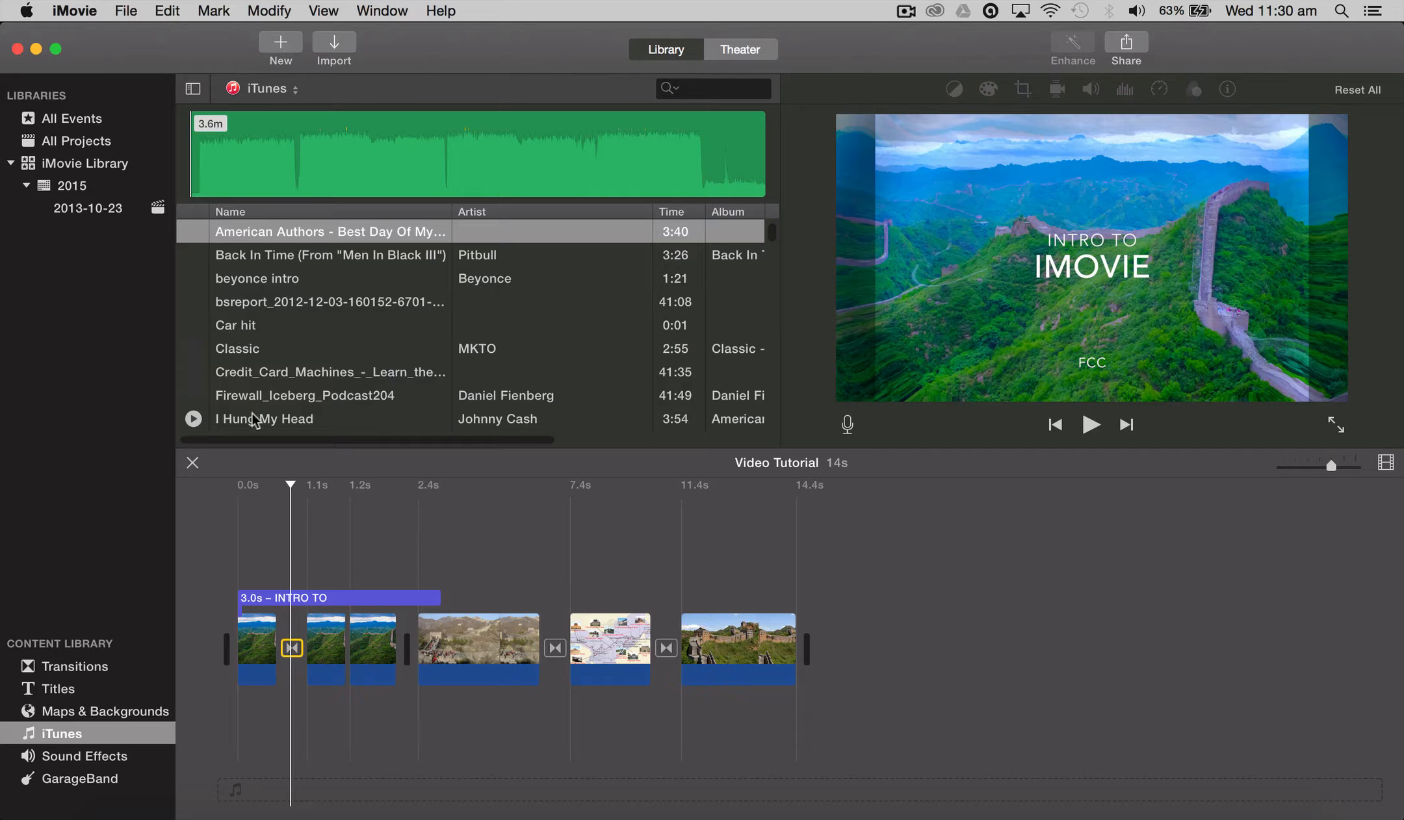
{"action": "left_click_drag", "start_coordinate": [260, 420], "coordinate": [233, 715]}
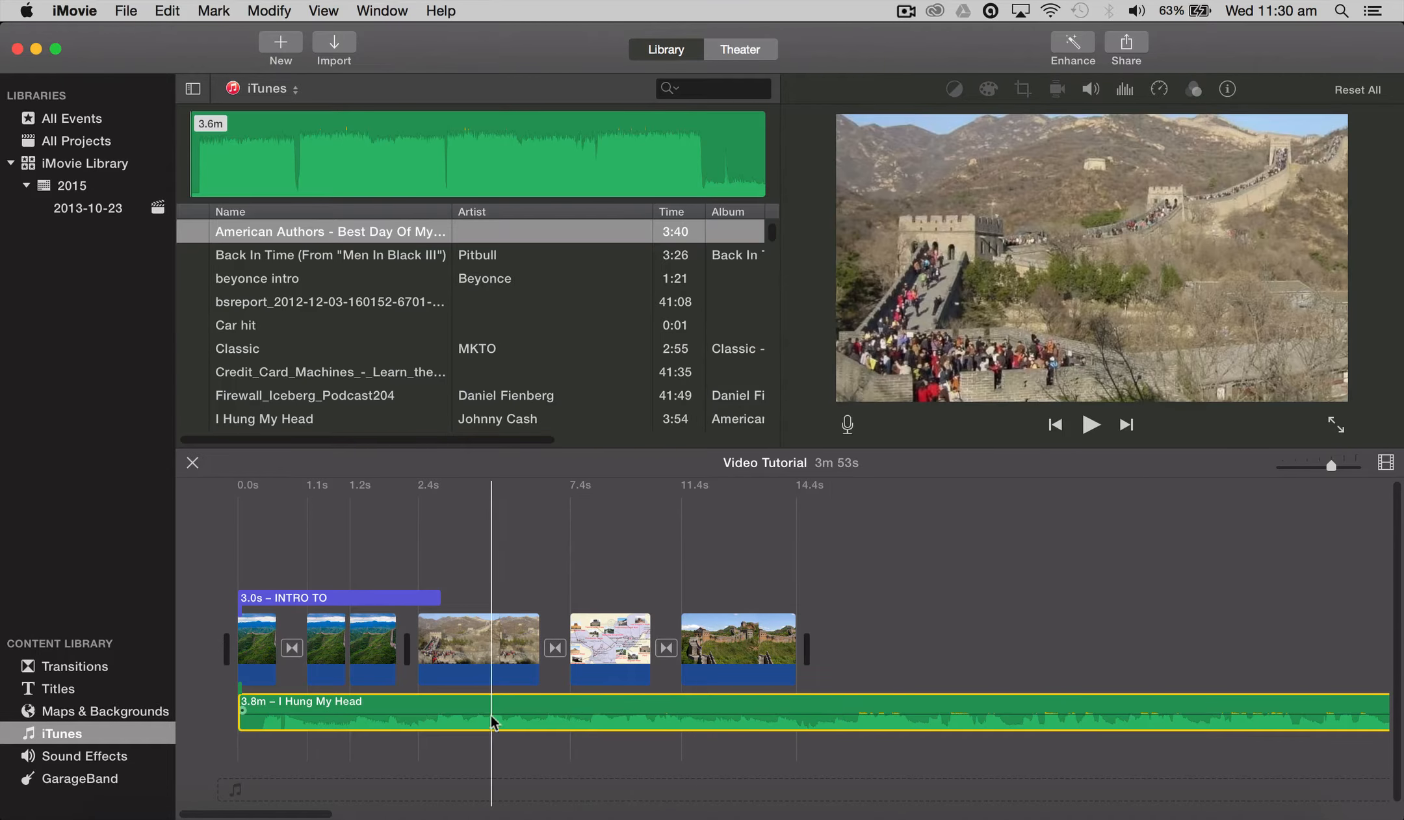
- Cut off about the first 3.1 seconds of I Hung My Head and move the remainder to the project's start
{"action": "left_click", "coordinate": [443, 705]}
{"action": "right_click", "coordinate": [442, 701]}
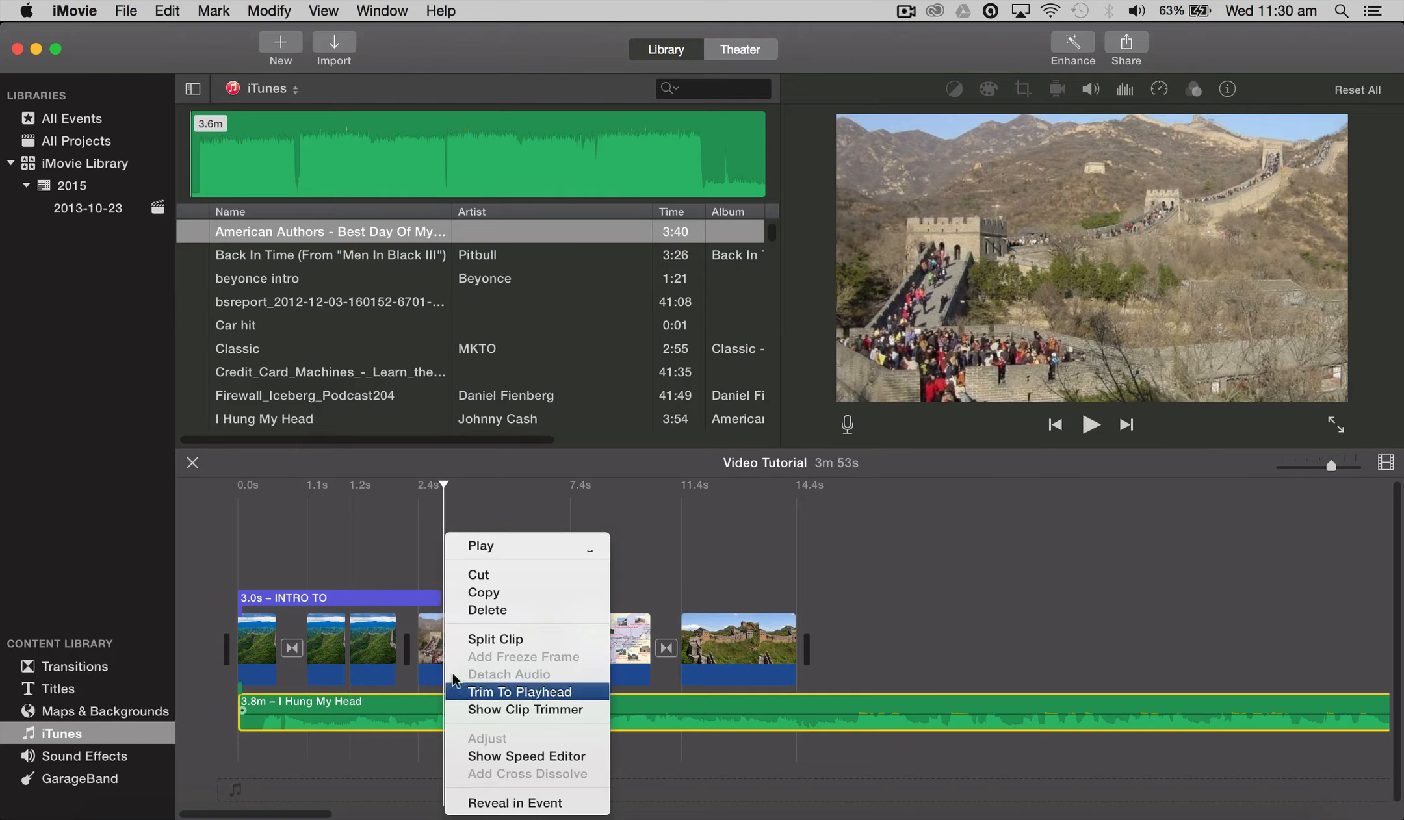
{"action": "left_click", "coordinate": [514, 637]}
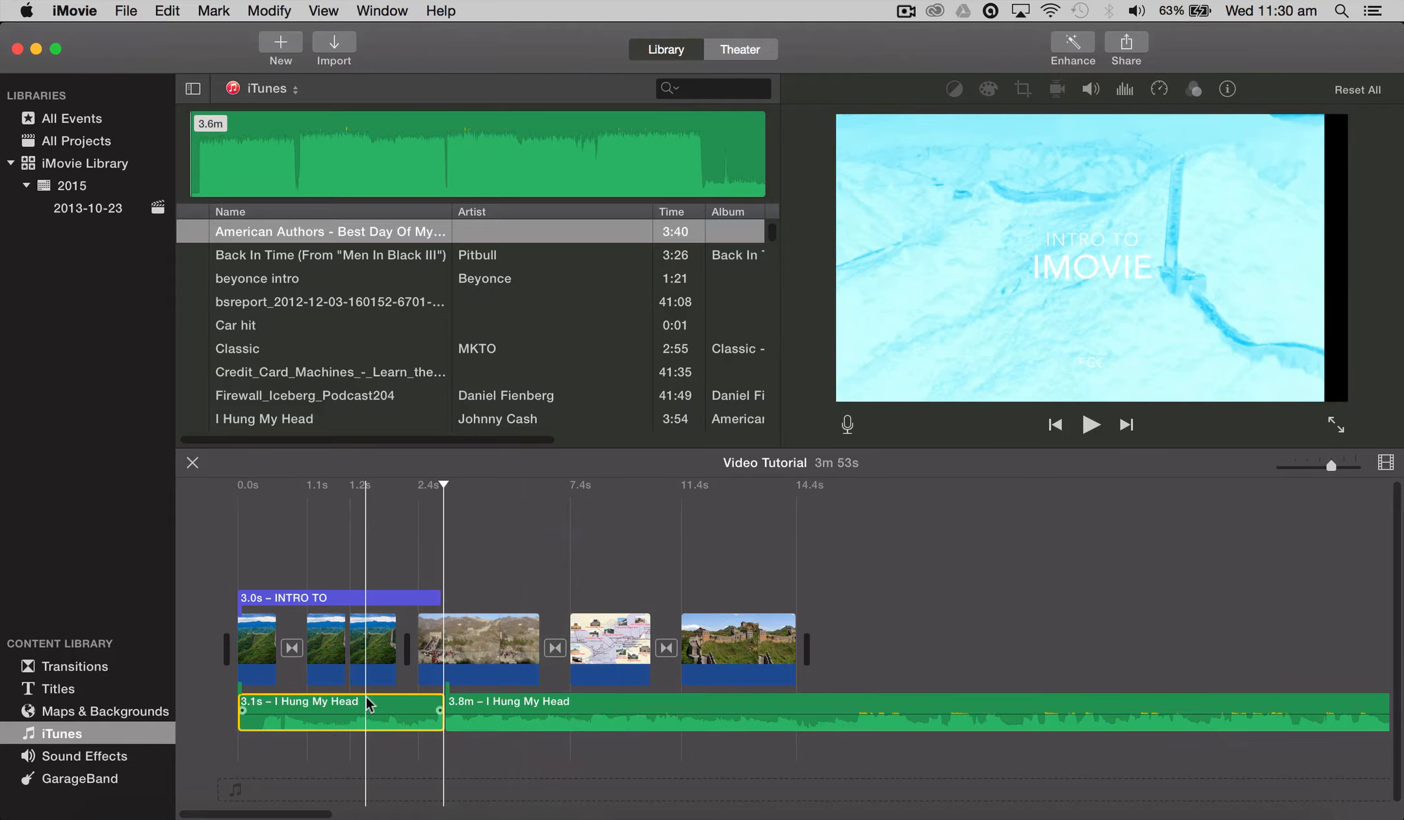
{"action": "left_click", "coordinate": [366, 712]}
{"action": "key", "text": "Delete"}
{"action": "left_click_drag", "start_coordinate": [546, 702], "coordinate": [280, 714]}
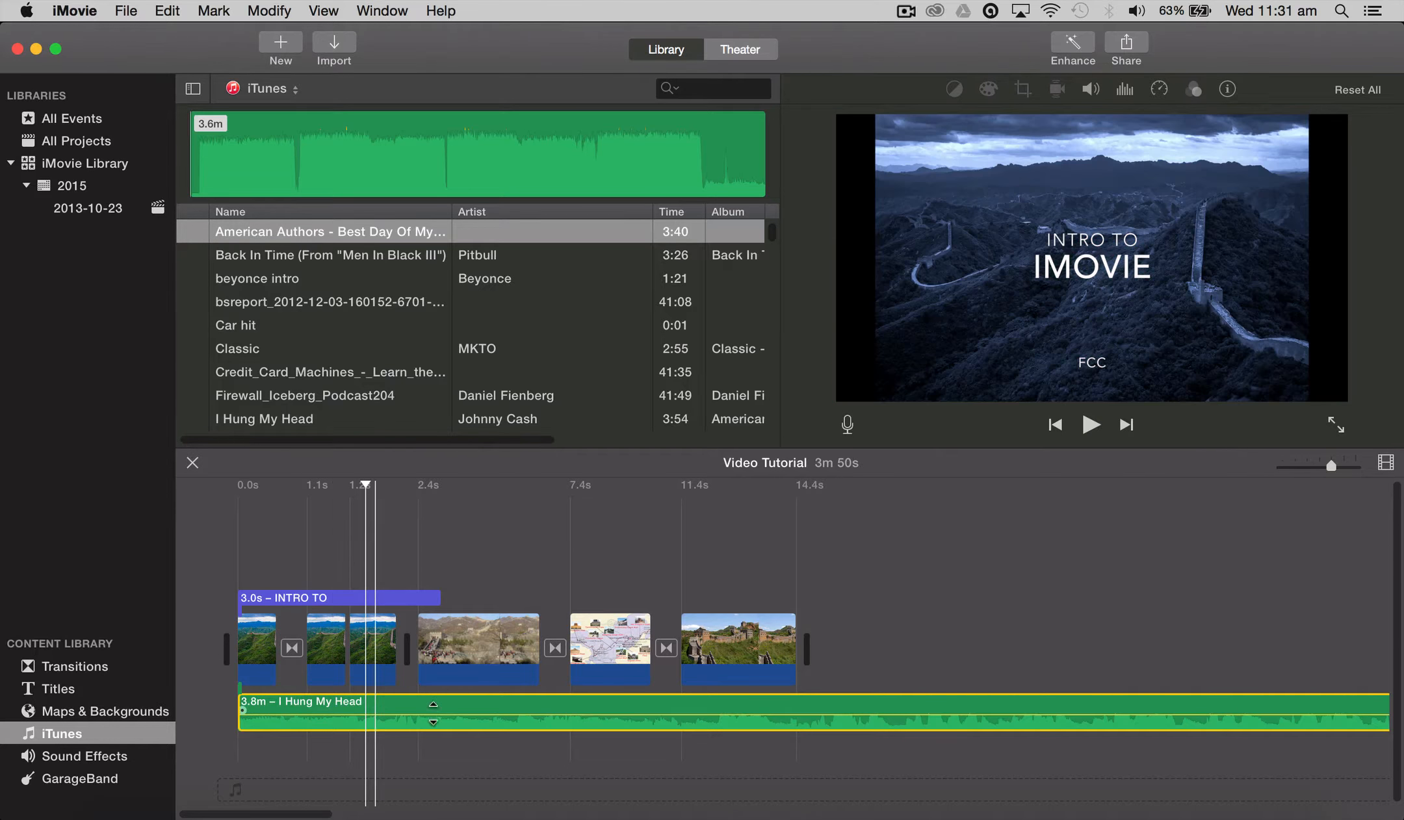
- Lower the volume of the I Hung My Head clip to 56%
{"action": "left_click", "coordinate": [431, 703]}
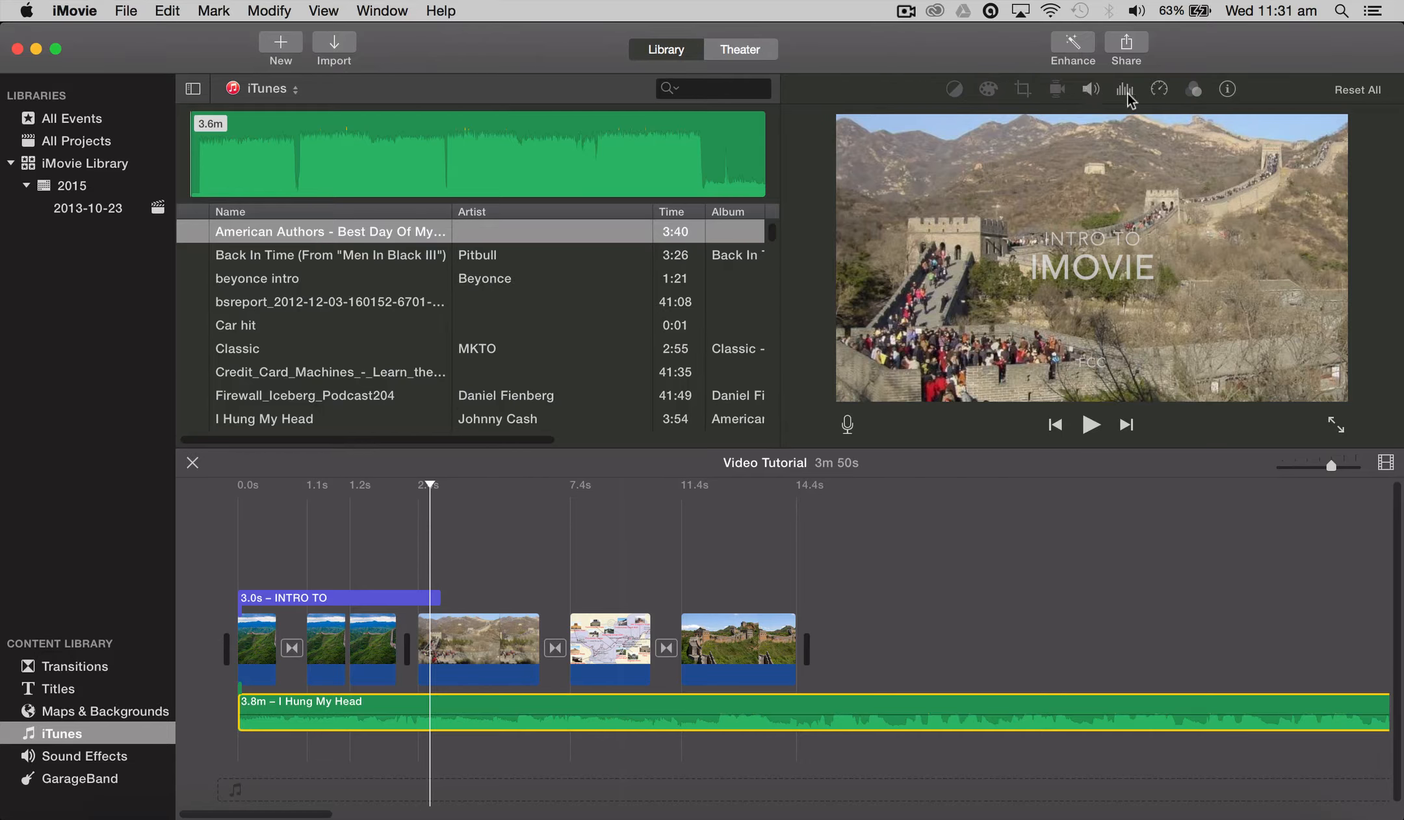
{"action": "left_click", "coordinate": [1092, 90]}
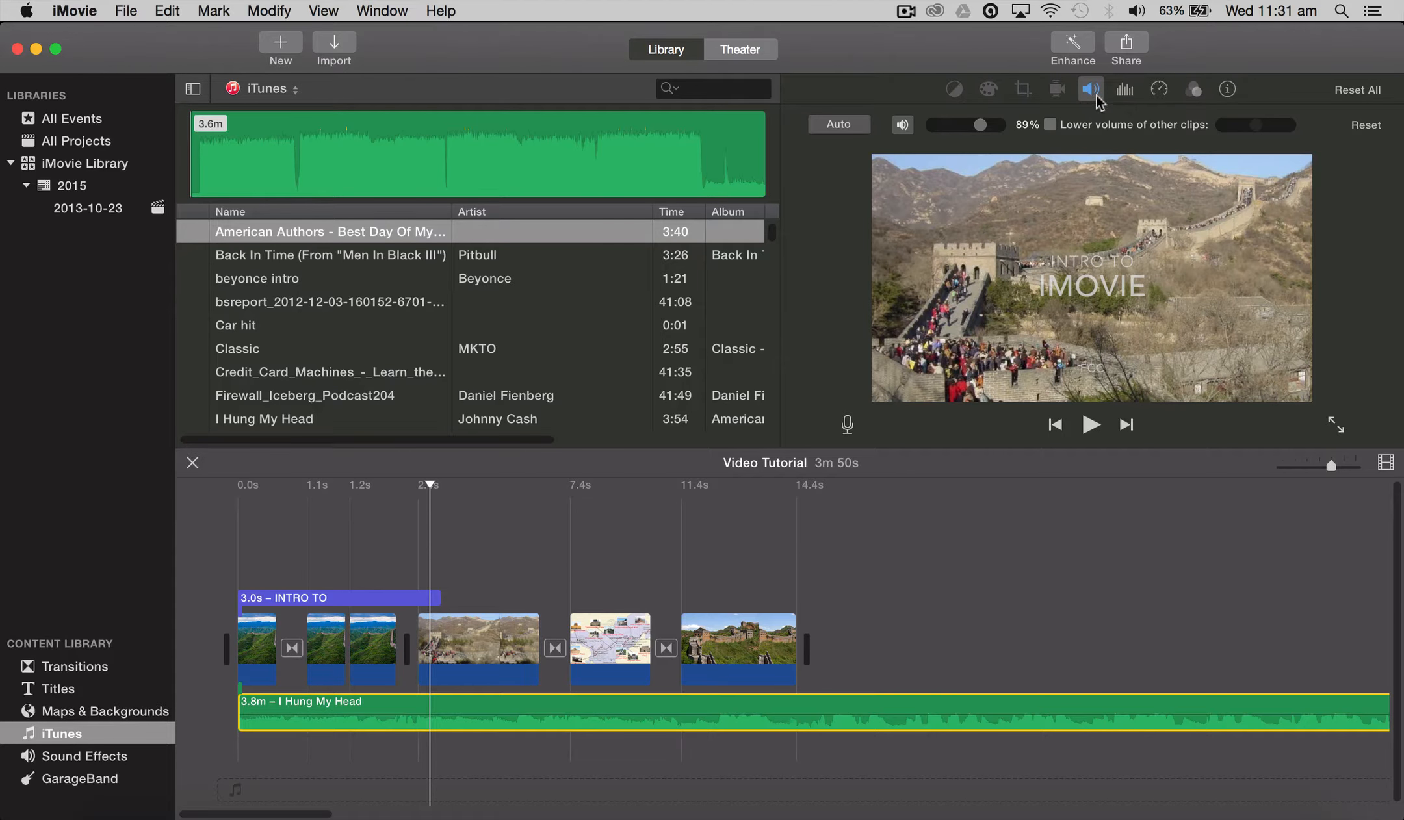
{"action": "mouse_move", "coordinate": [984, 126]}
{"action": "left_mouse_down"}
{"action": "mouse_move", "coordinate": [940, 124]}
{"action": "mouse_move", "coordinate": [971, 127]}
{"action": "left_mouse_up"}
{"action": "left_click_drag", "start_coordinate": [975, 124], "coordinate": [968, 122]}
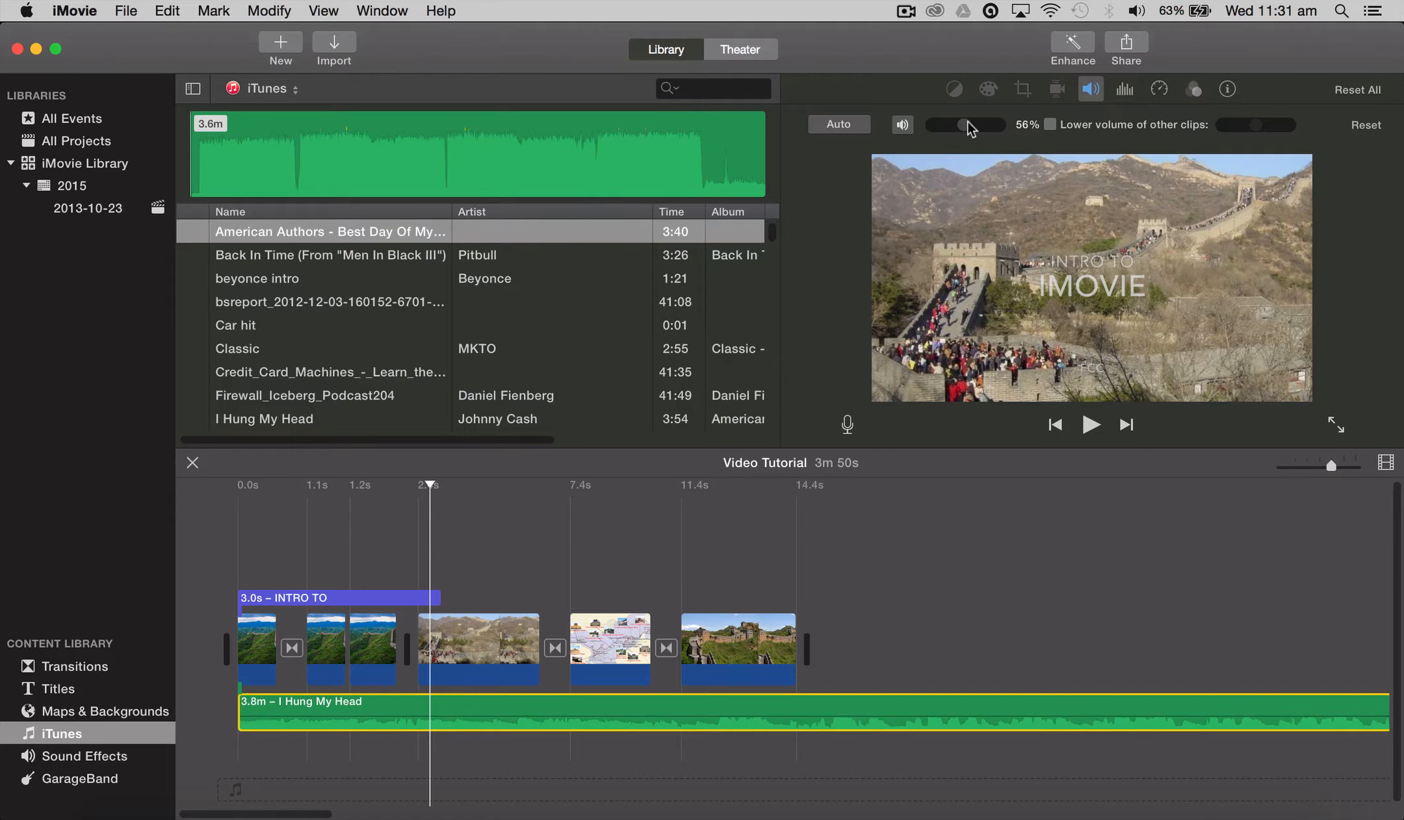
{"action": "left_click", "coordinate": [1060, 126]}
- Examine the song clip's background noise reduction, equalizer and speed options
{"action": "left_click", "coordinate": [1125, 91]}
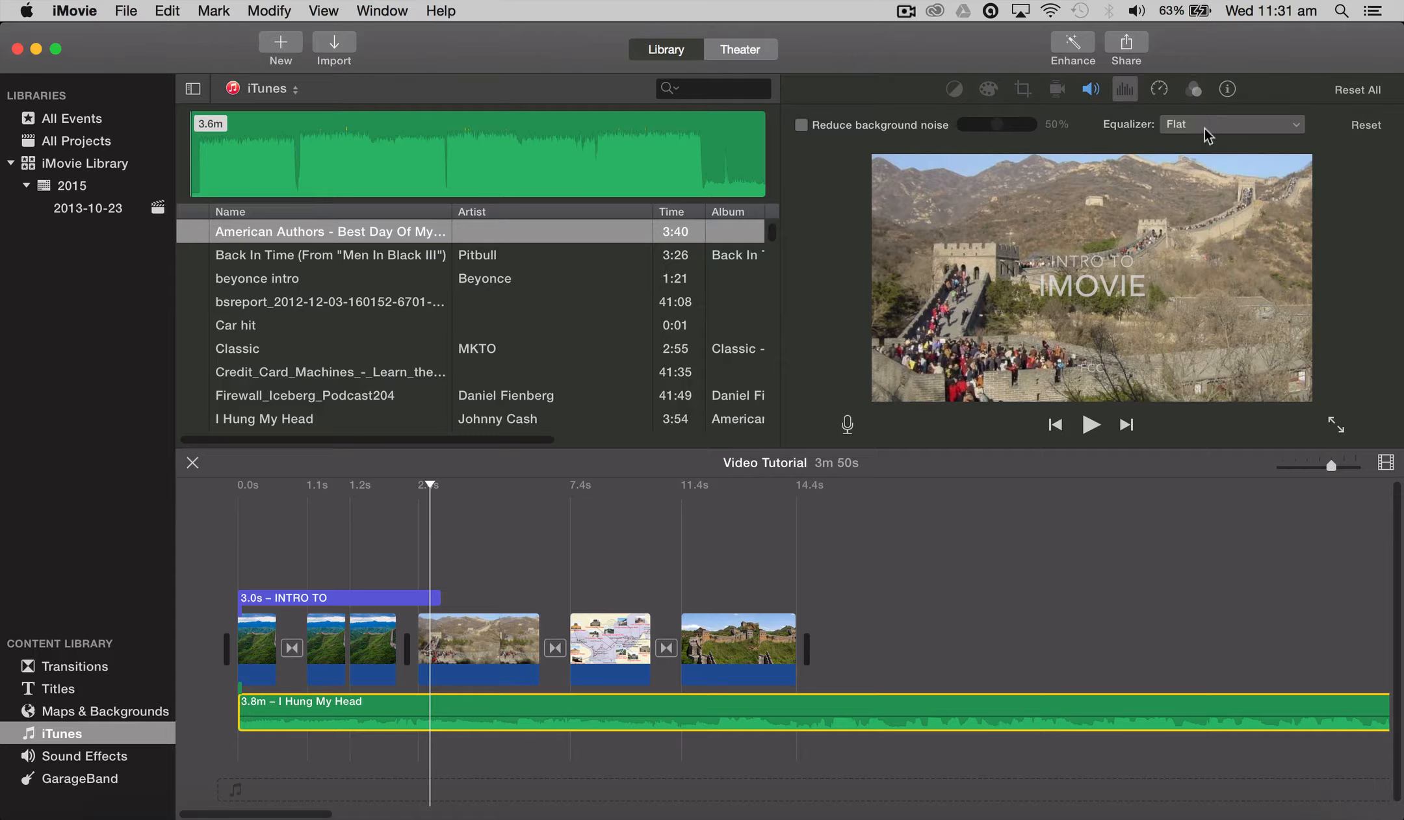
{"action": "left_click", "coordinate": [1166, 92]}
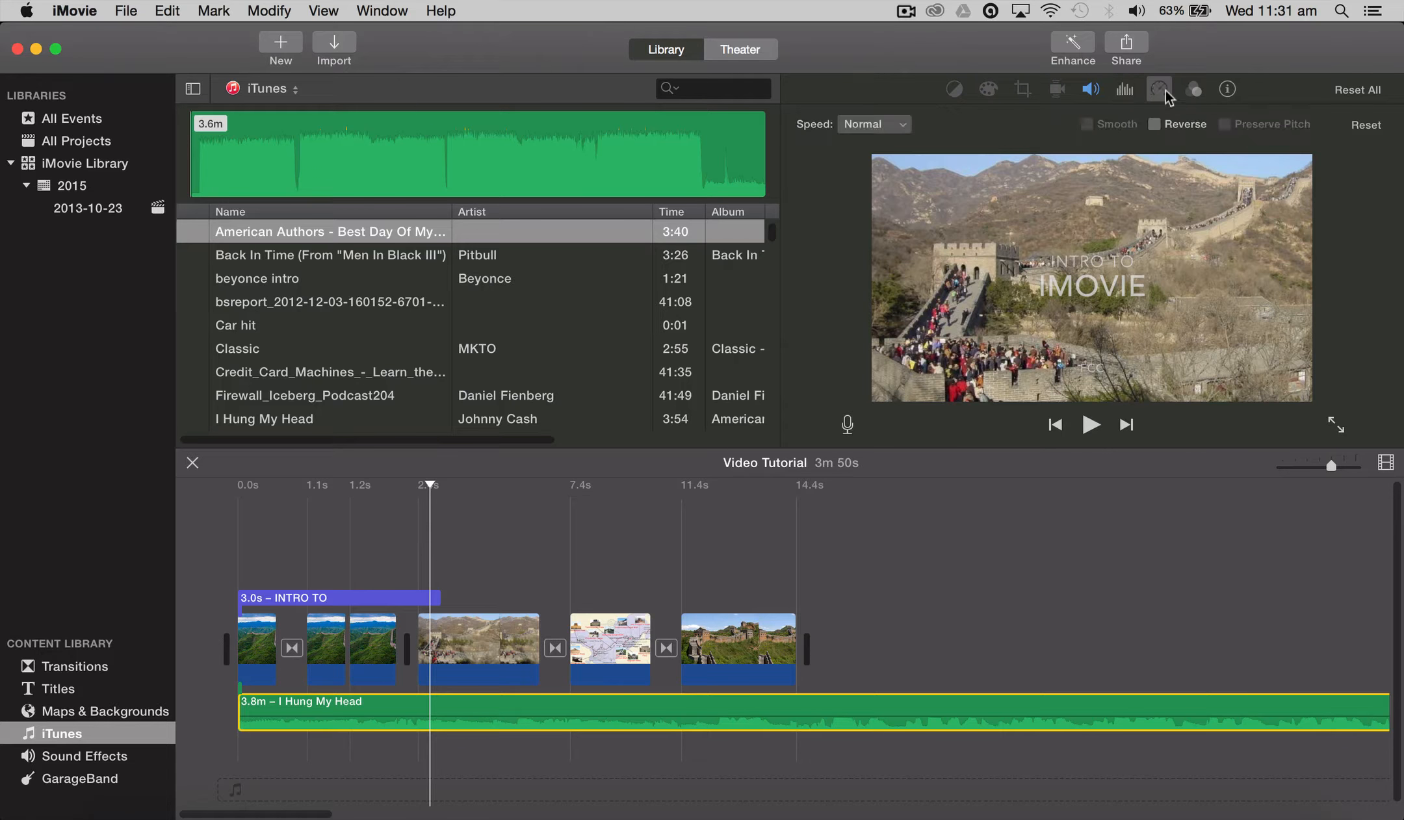
{"action": "left_click", "coordinate": [896, 128]}
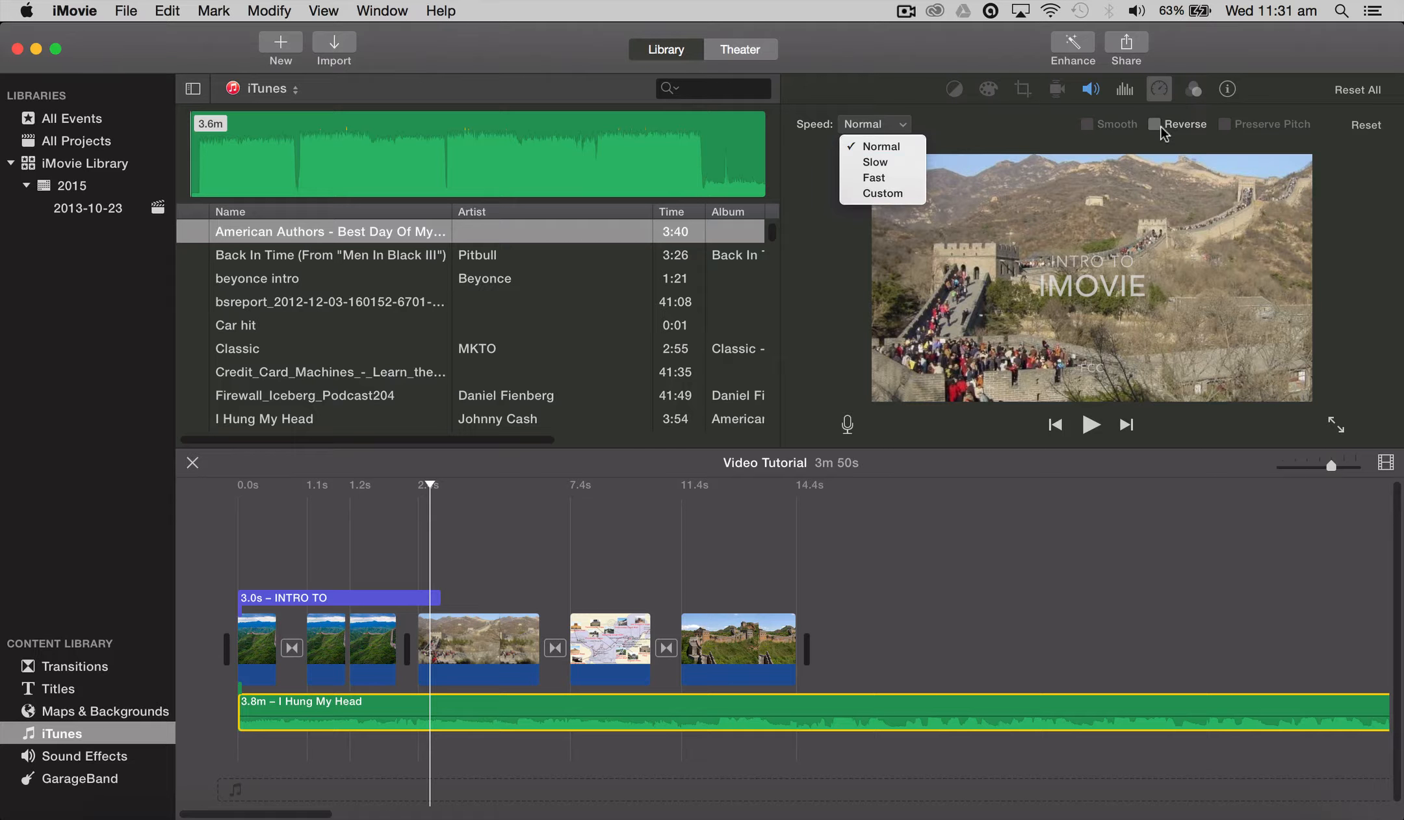
- Try the I Hung My Head clip at Fast 2x speed and play part of the project
{"action": "left_click", "coordinate": [895, 177]}
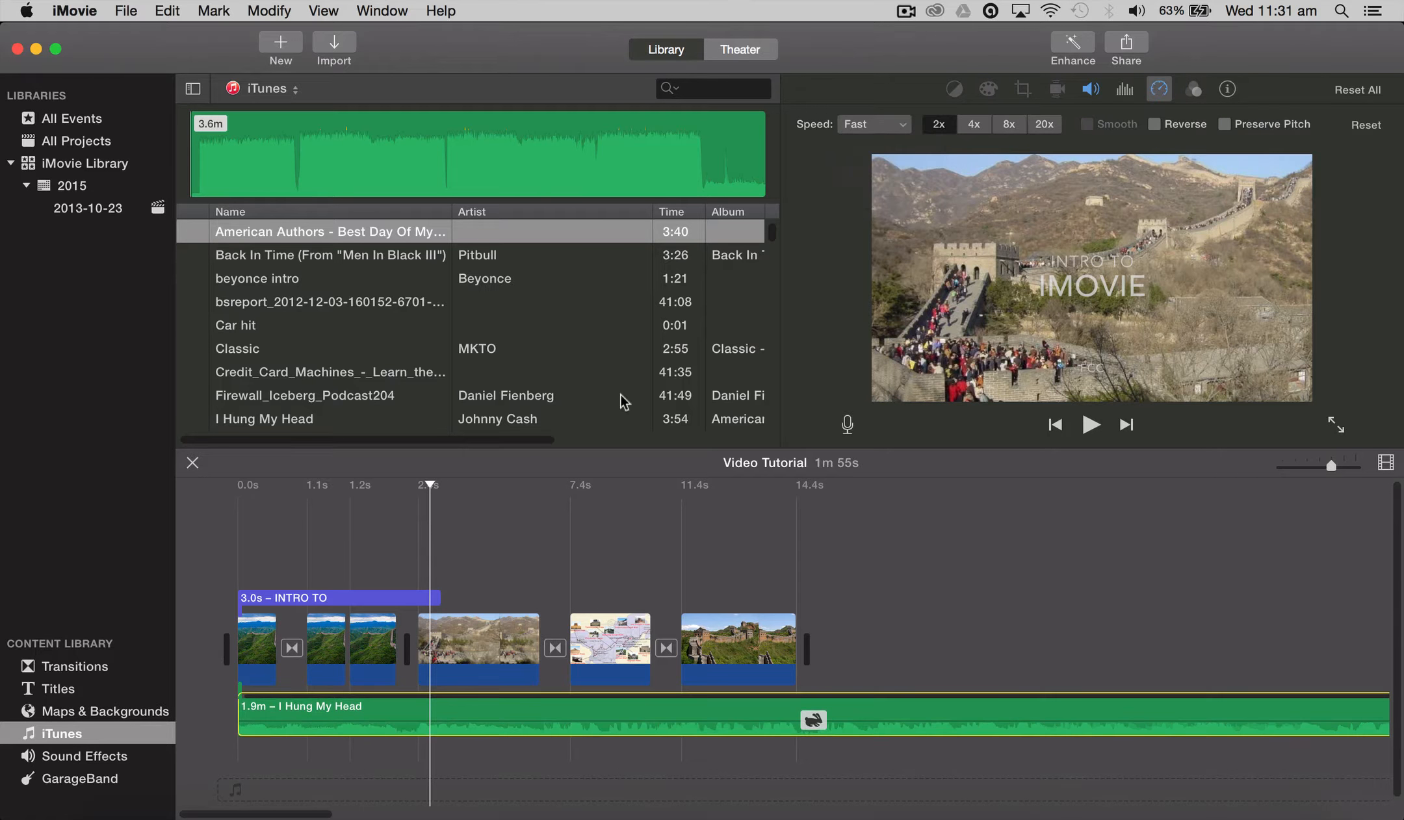
{"action": "key", "text": "space"}
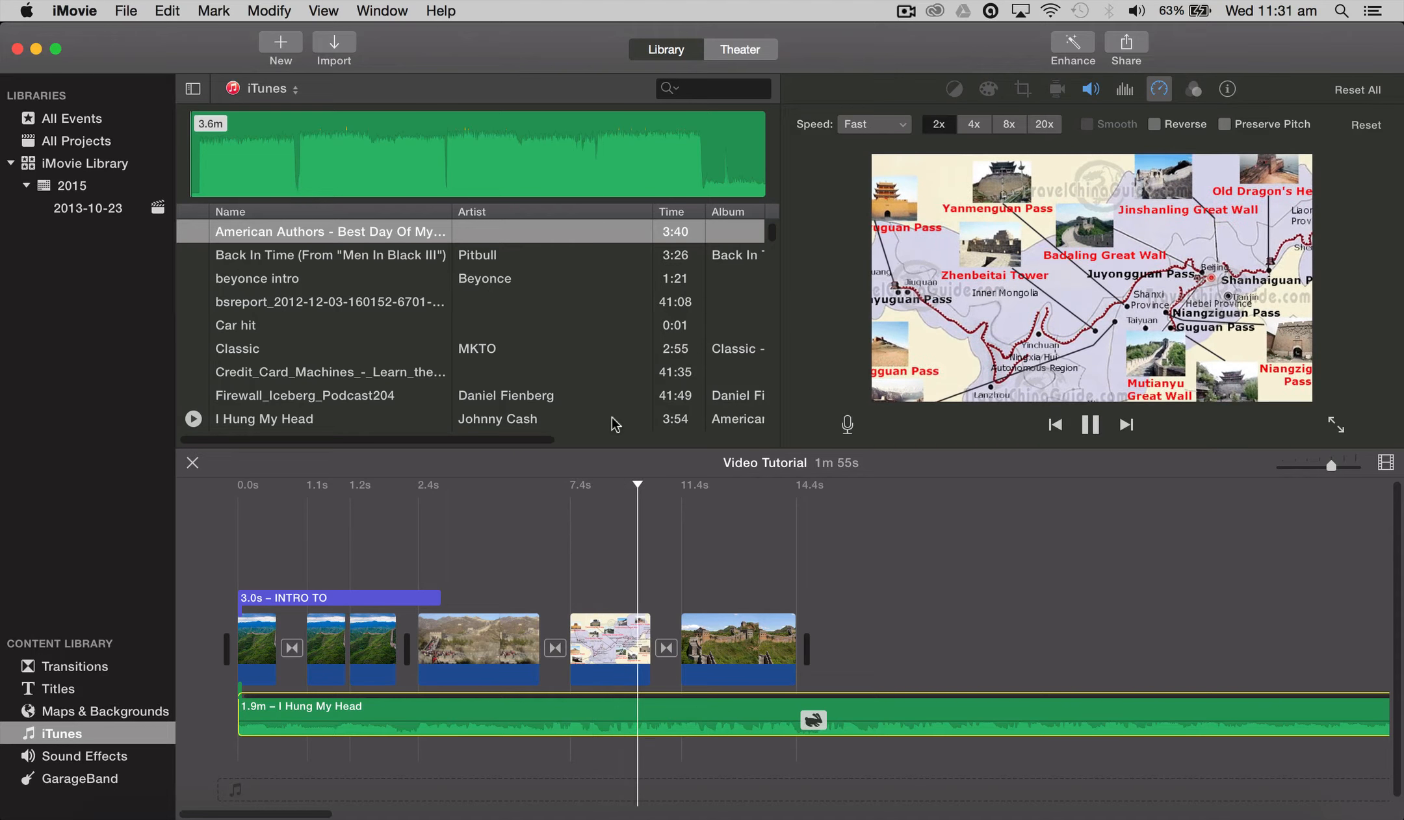
{"action": "key", "text": "space"}
- Try the song clip at 8x speed, play a short stretch, and return it to 2x
{"action": "left_click", "coordinate": [1001, 129]}
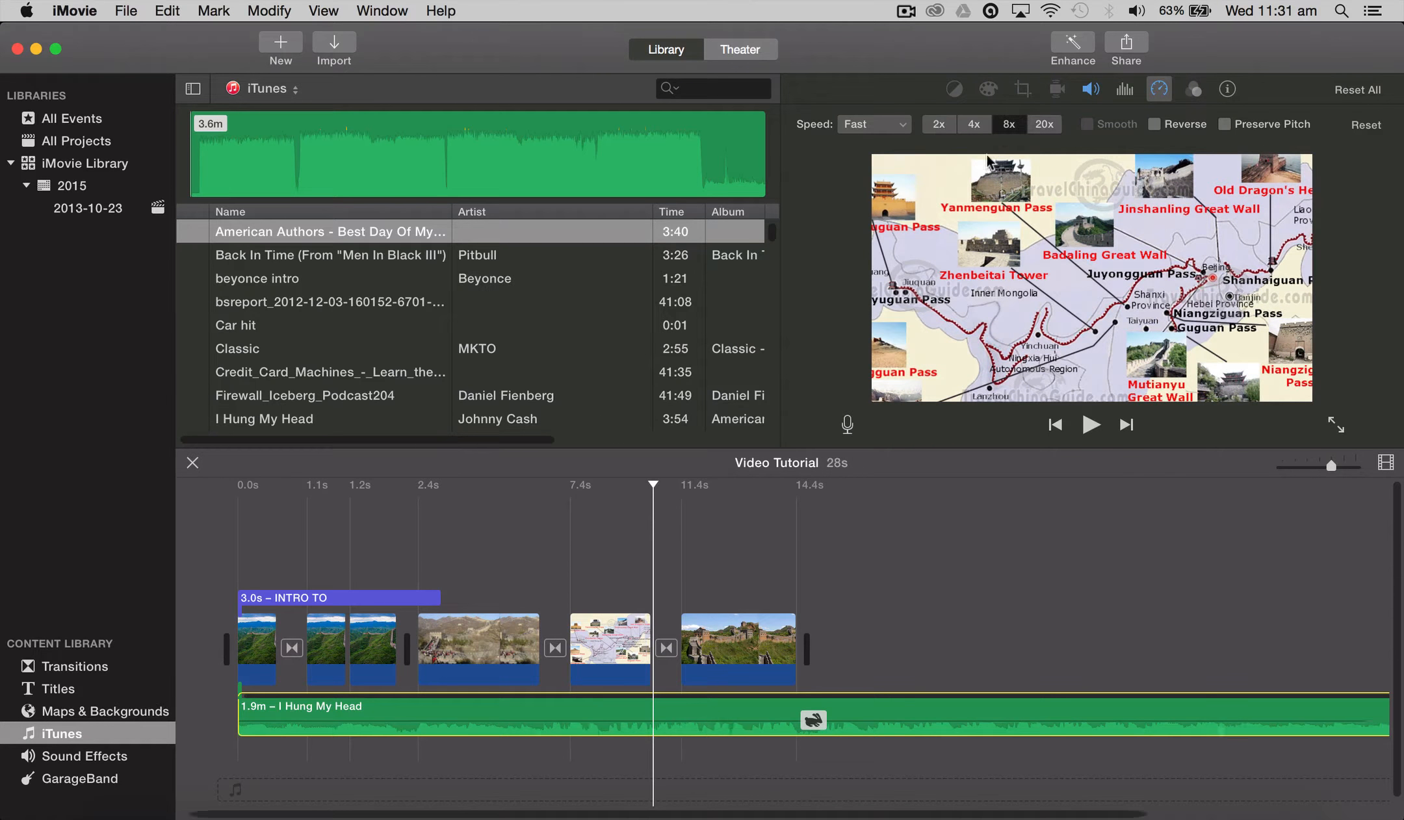
{"action": "key", "text": "space"}
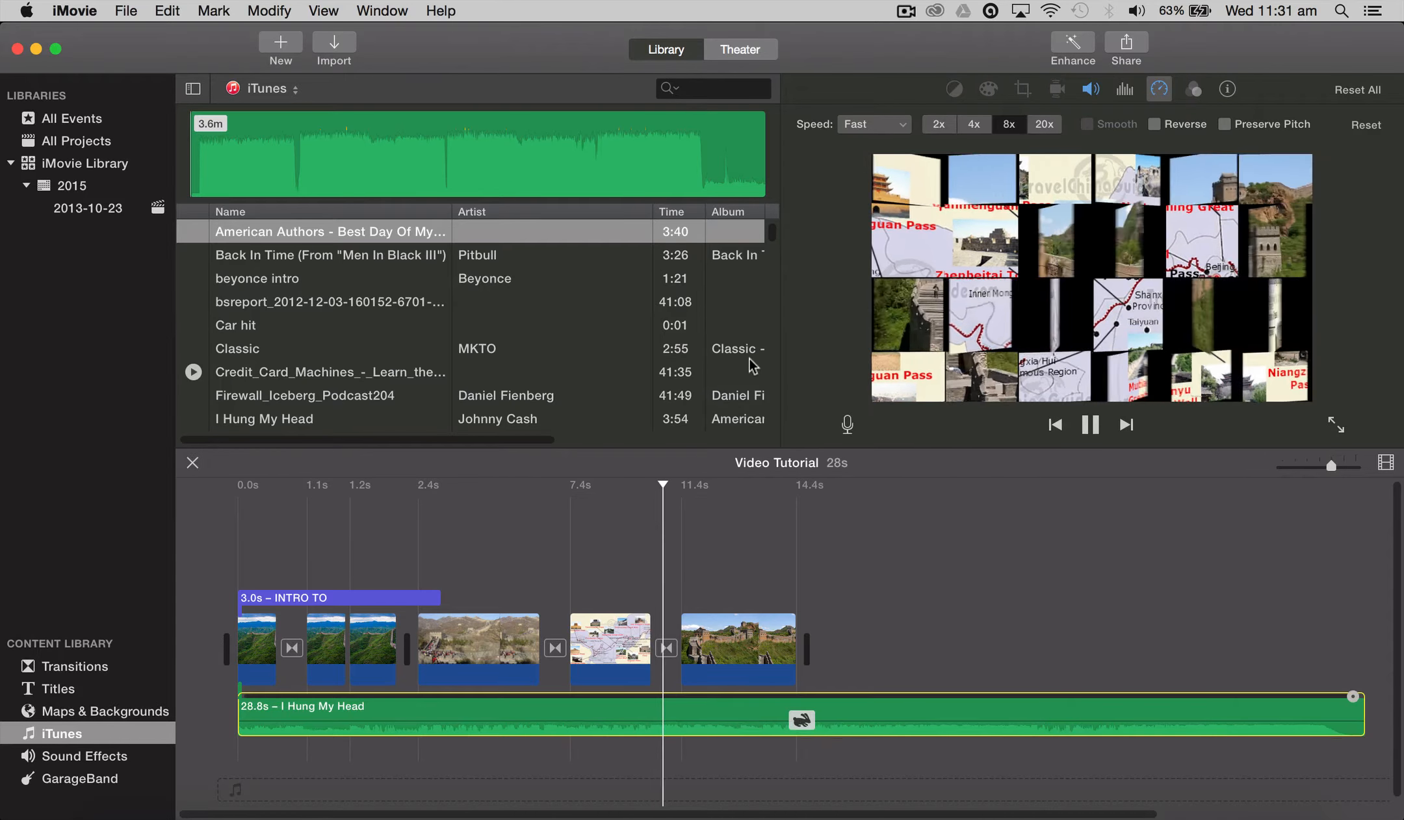
{"action": "key", "text": "space"}
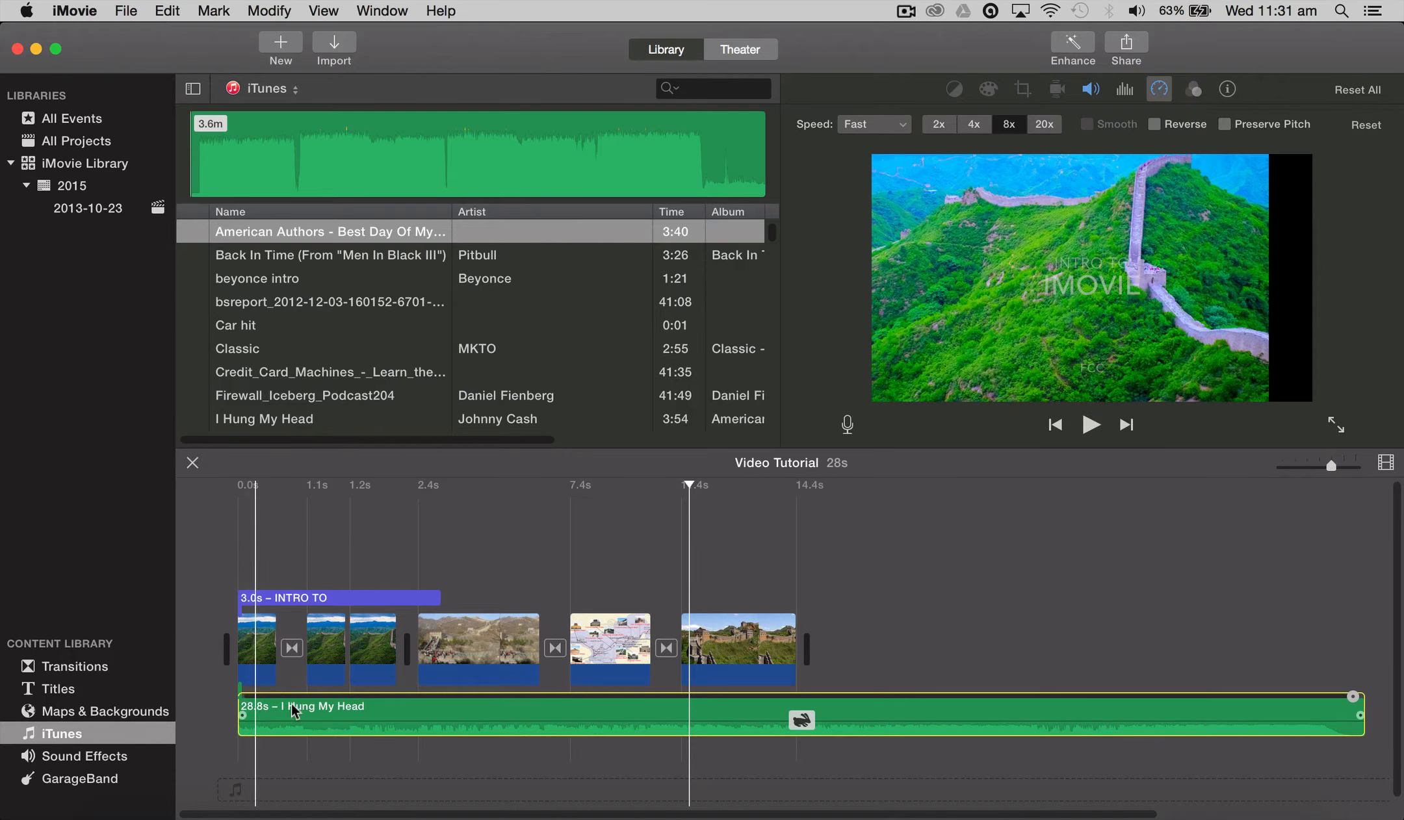
{"action": "left_click", "coordinate": [938, 127]}
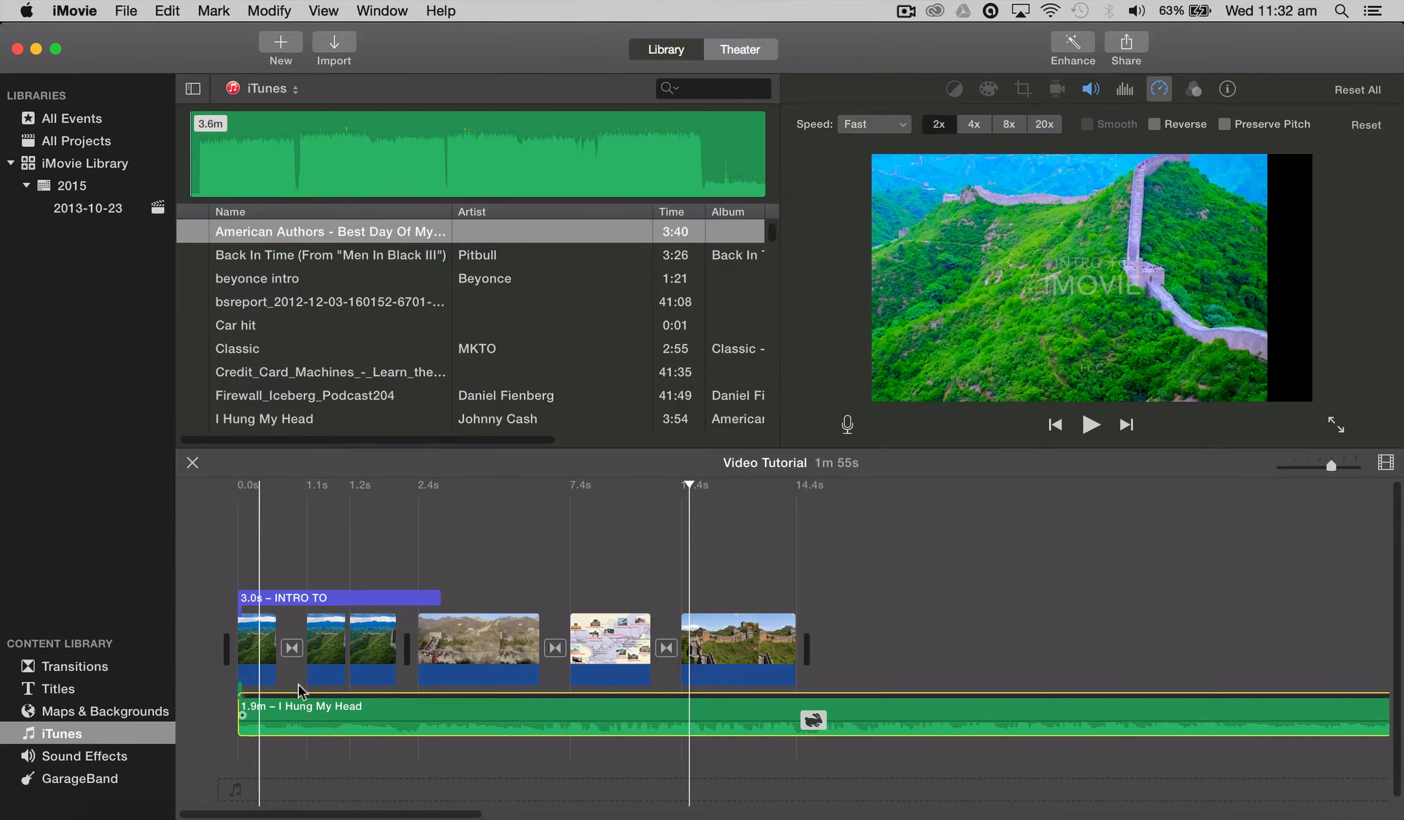
- Try the song clip at Slow 50% speed and play a short stretch of it
{"action": "left_click", "coordinate": [876, 125]}
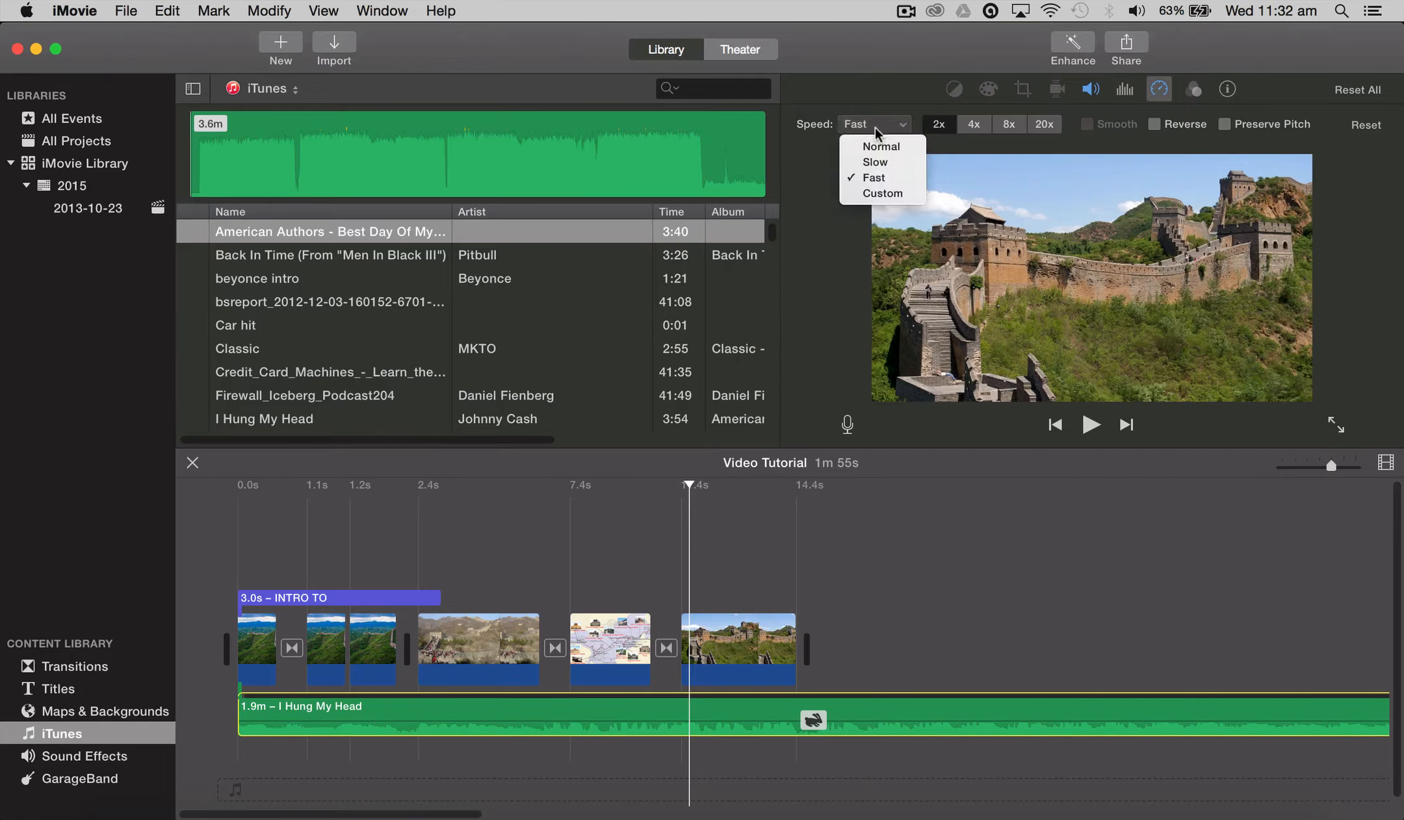
{"action": "left_click", "coordinate": [885, 165]}
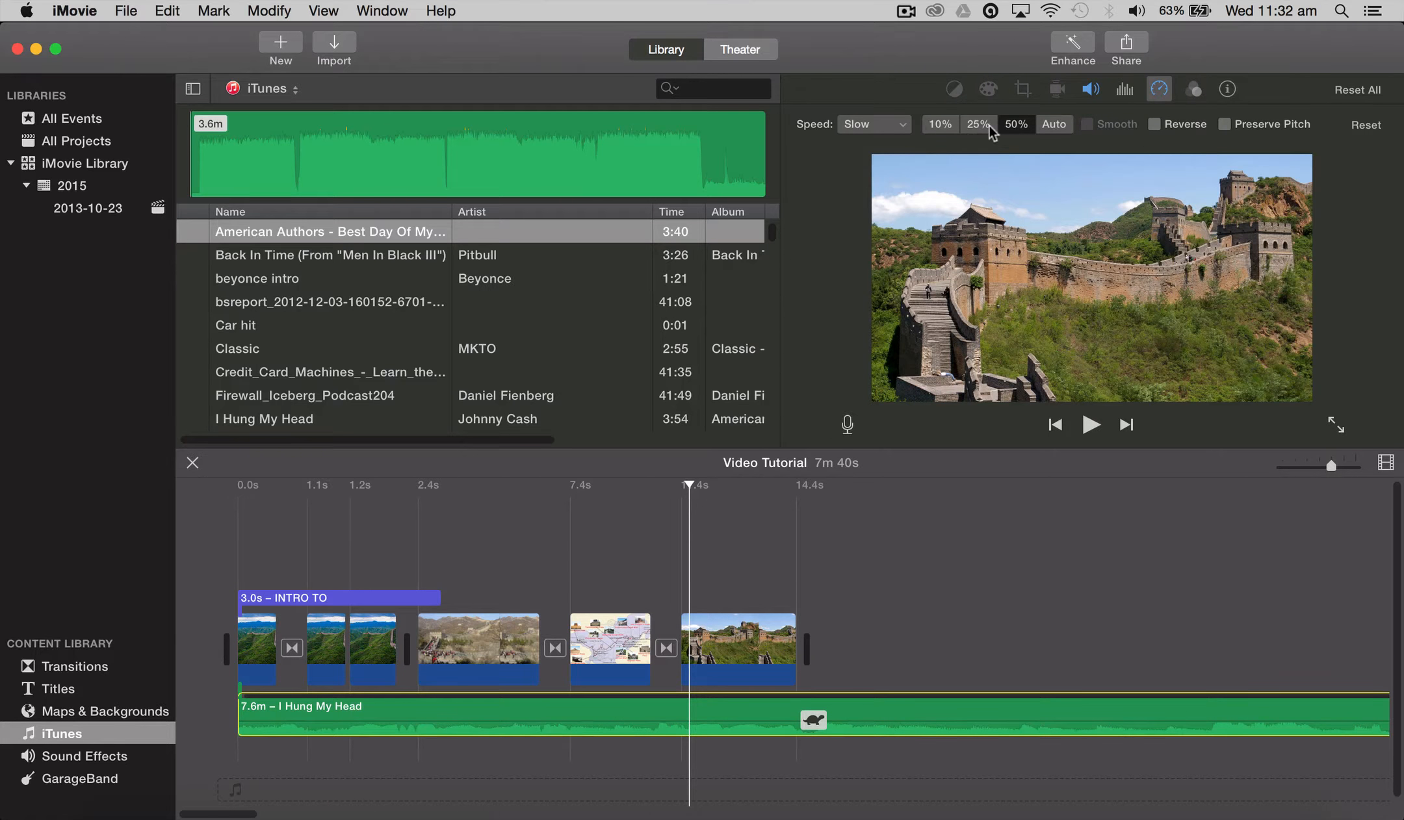
{"action": "key", "text": "space"}
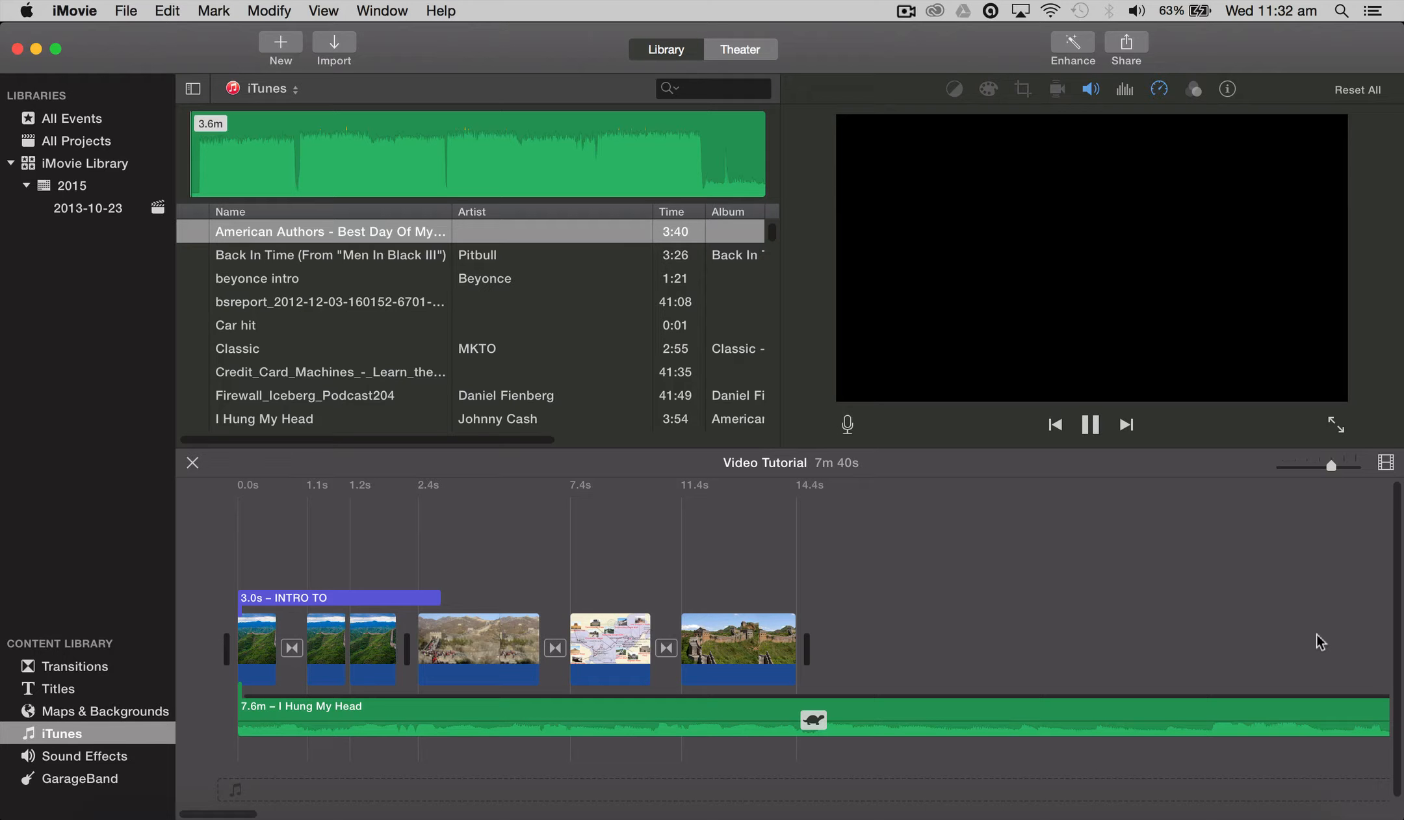
{"action": "key", "text": "space"}
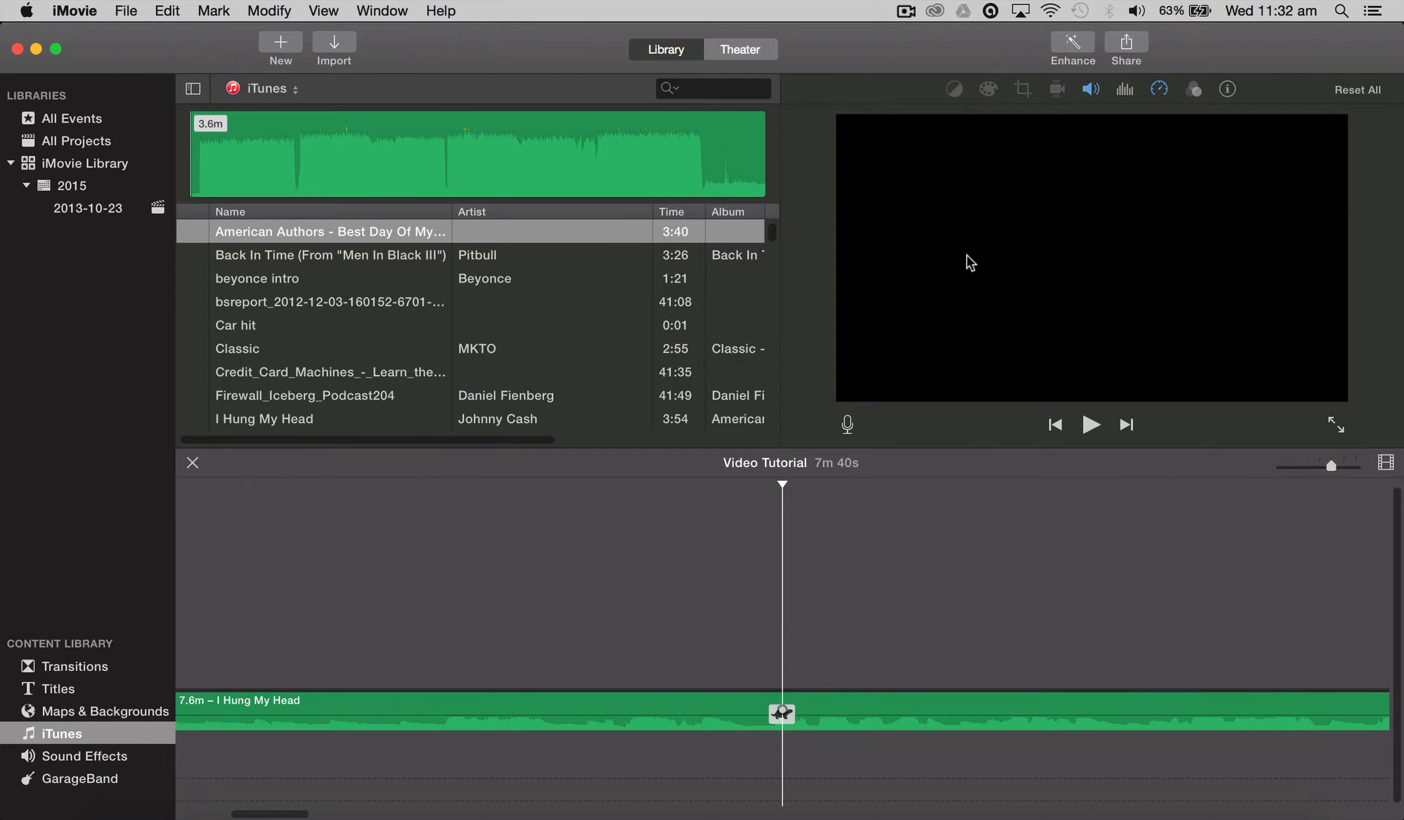
- Restore the I Hung My Head clip's speed to Normal
{"action": "left_click", "coordinate": [1160, 90]}
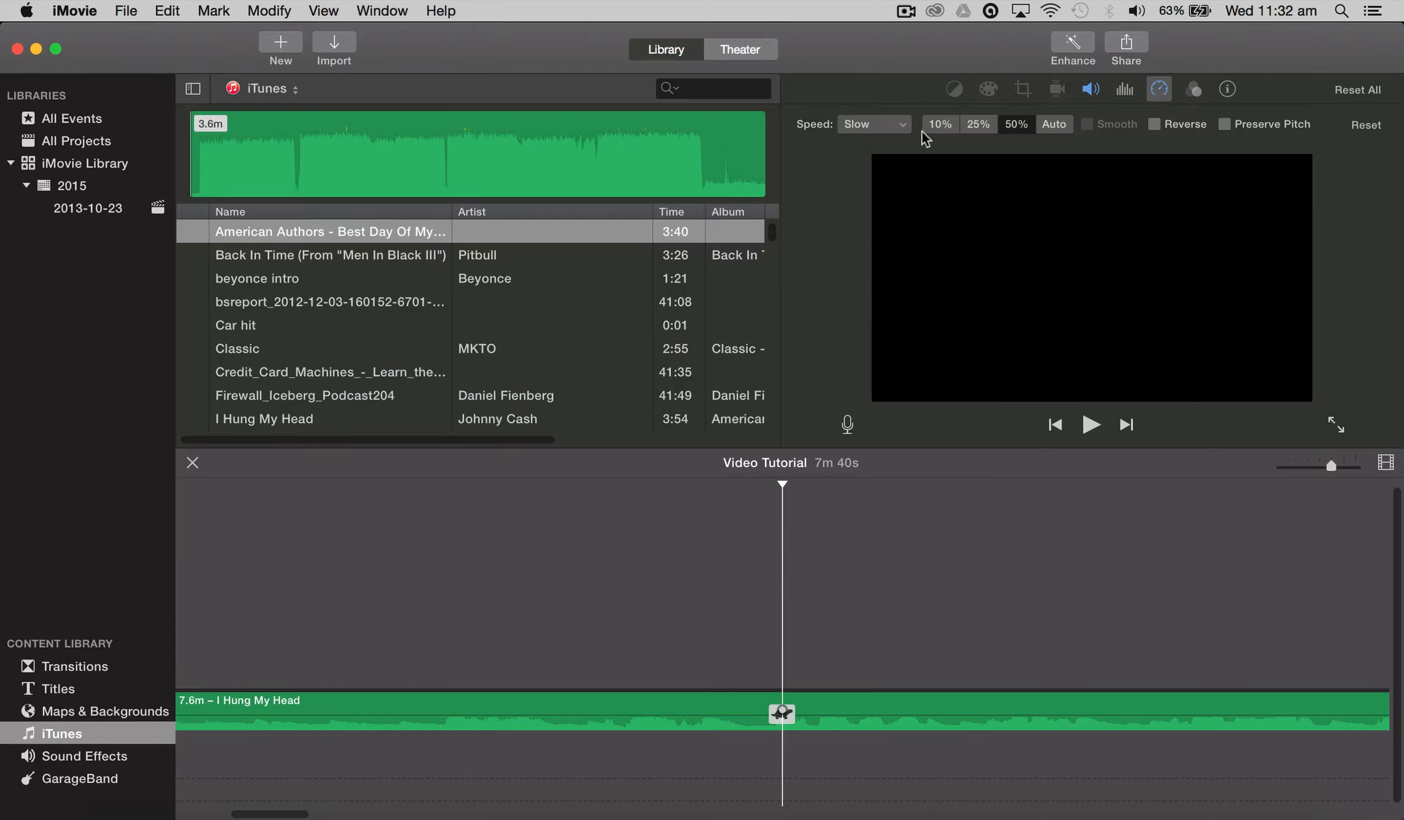
{"action": "left_click", "coordinate": [901, 128]}
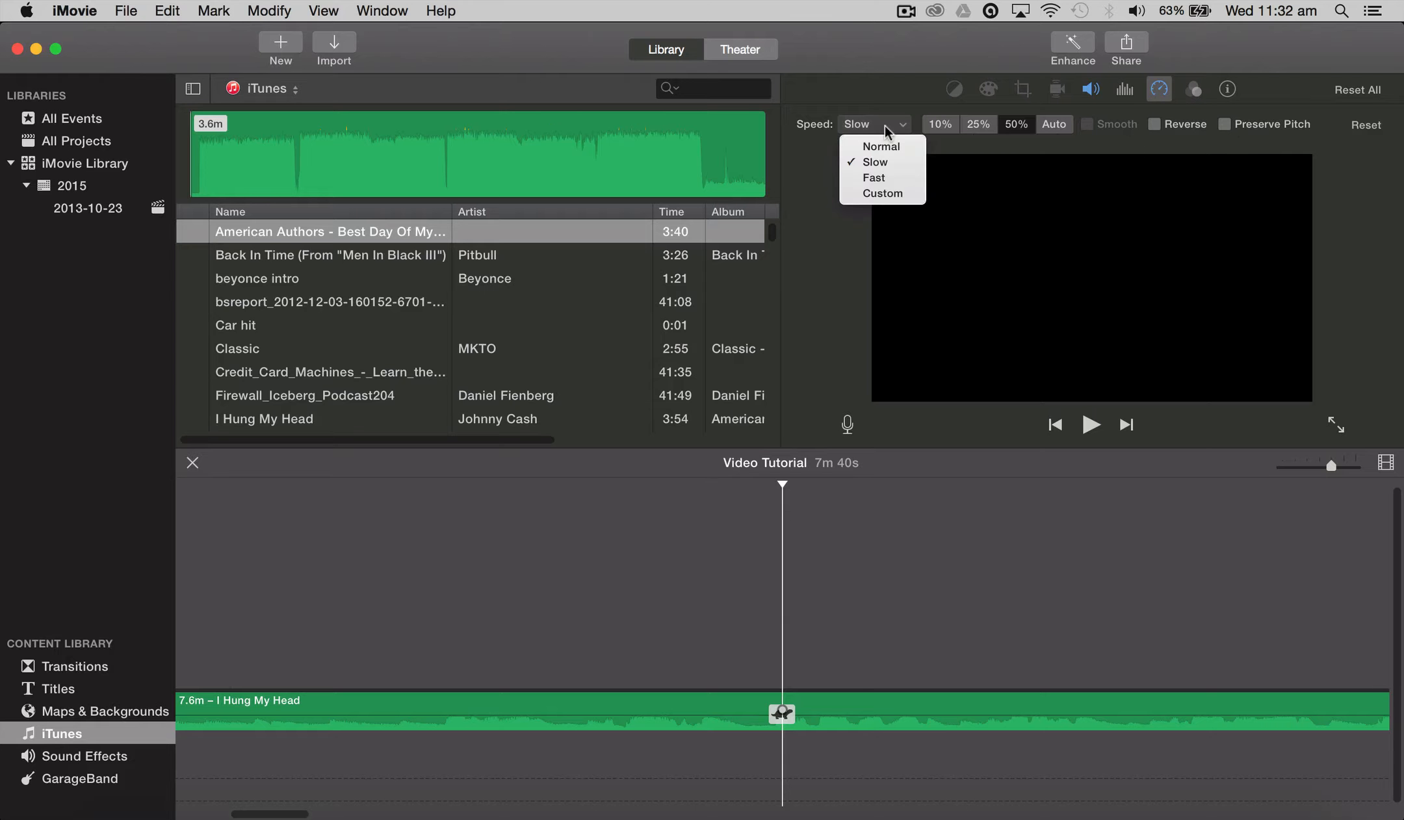
{"action": "left_click", "coordinate": [890, 146]}
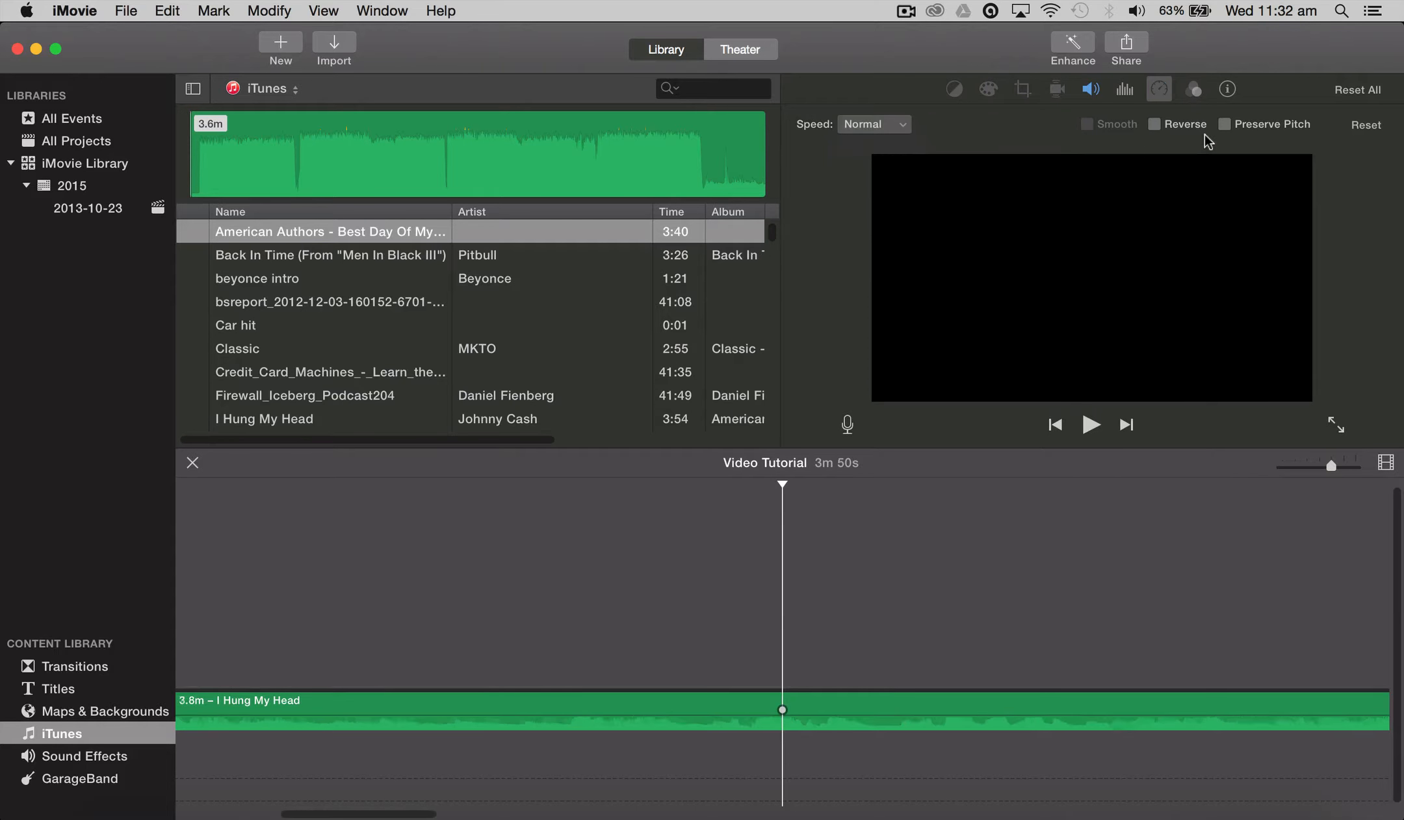
- Try reversing the song clip, play a short stretch, and turn the reversal off
{"action": "left_click", "coordinate": [1155, 124]}
{"action": "key", "text": "space"}
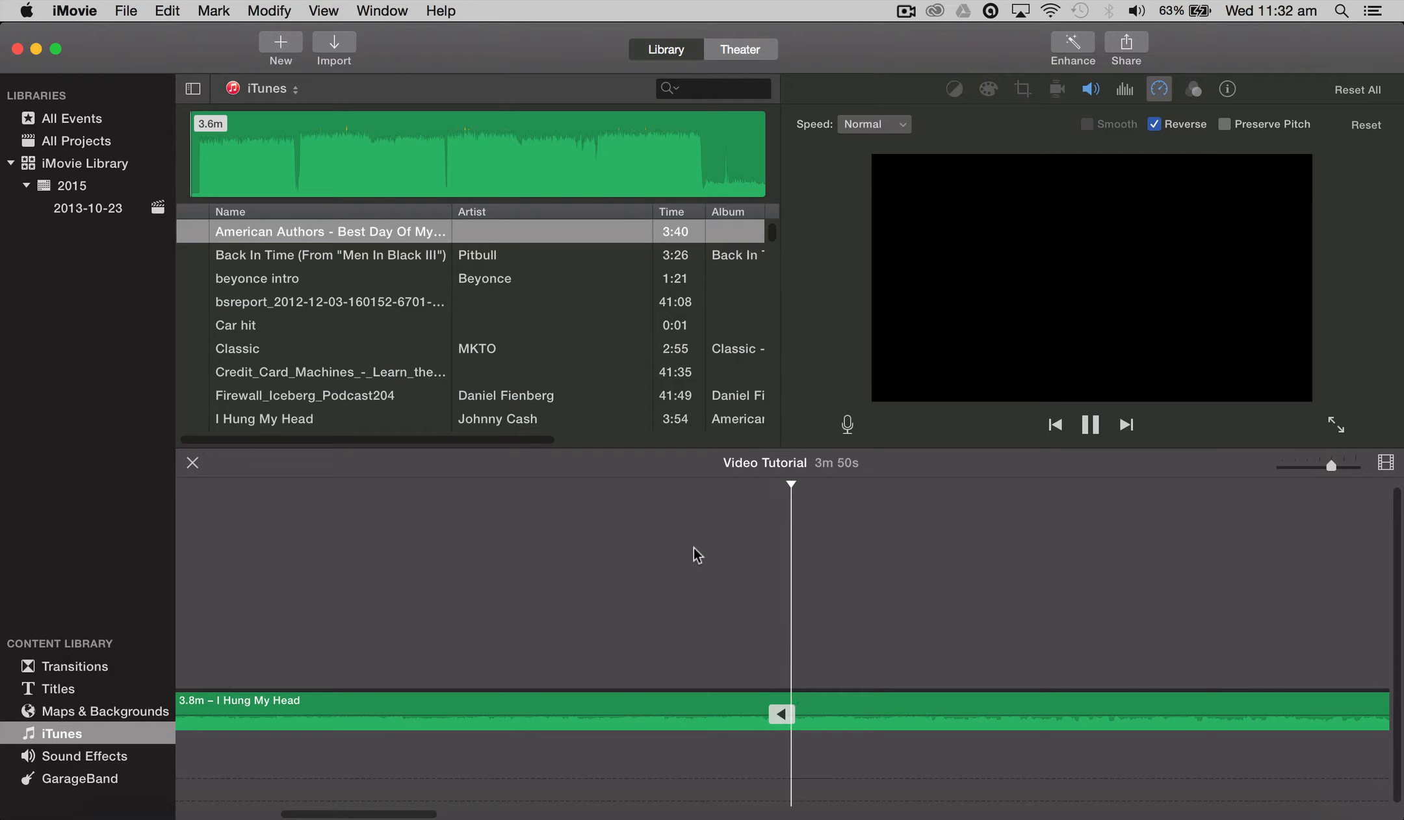
{"action": "key", "text": "space"}
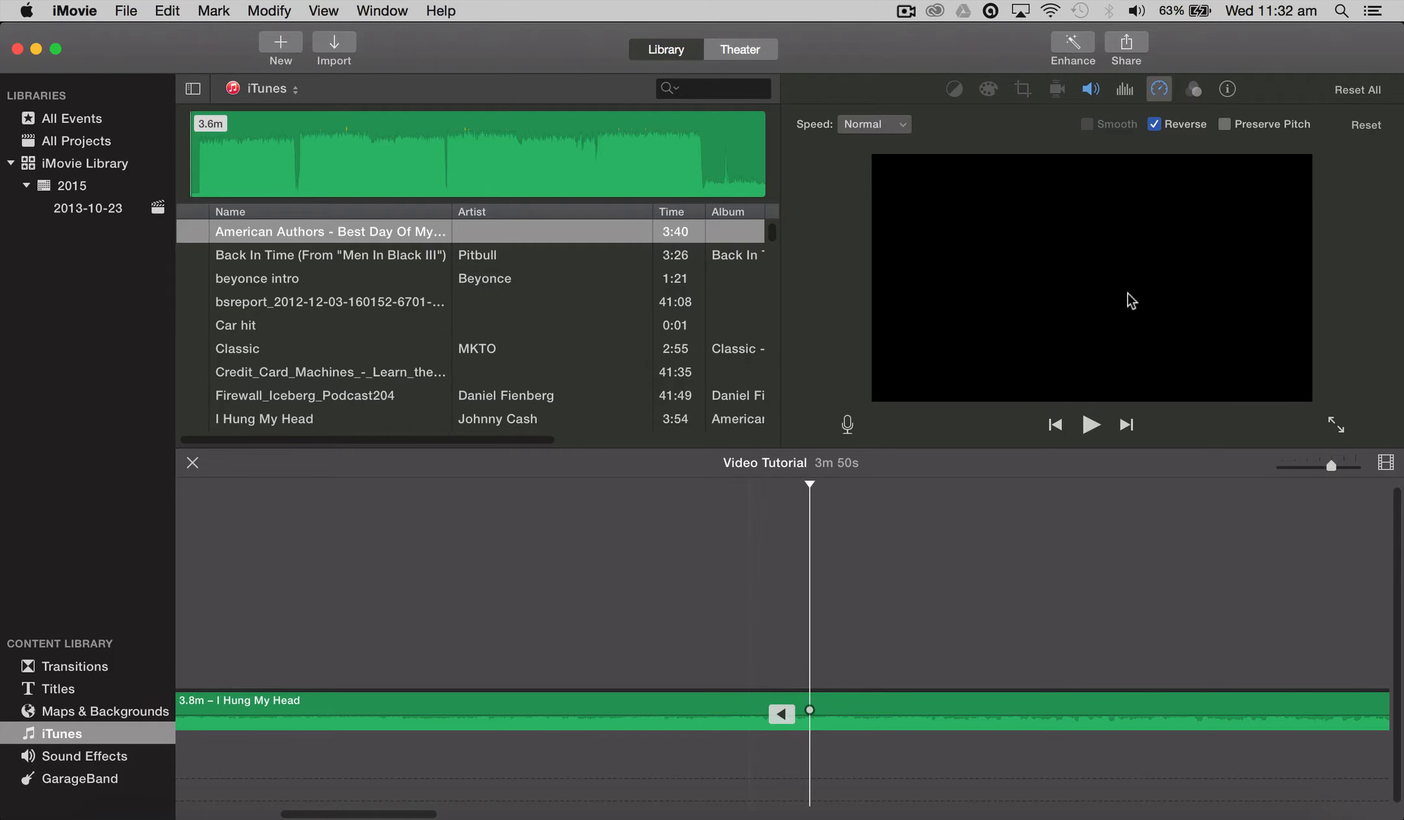
{"action": "left_click", "coordinate": [1156, 126]}
- Examine the audio effects available for the song clip without applying one
{"action": "left_click", "coordinate": [1196, 96]}
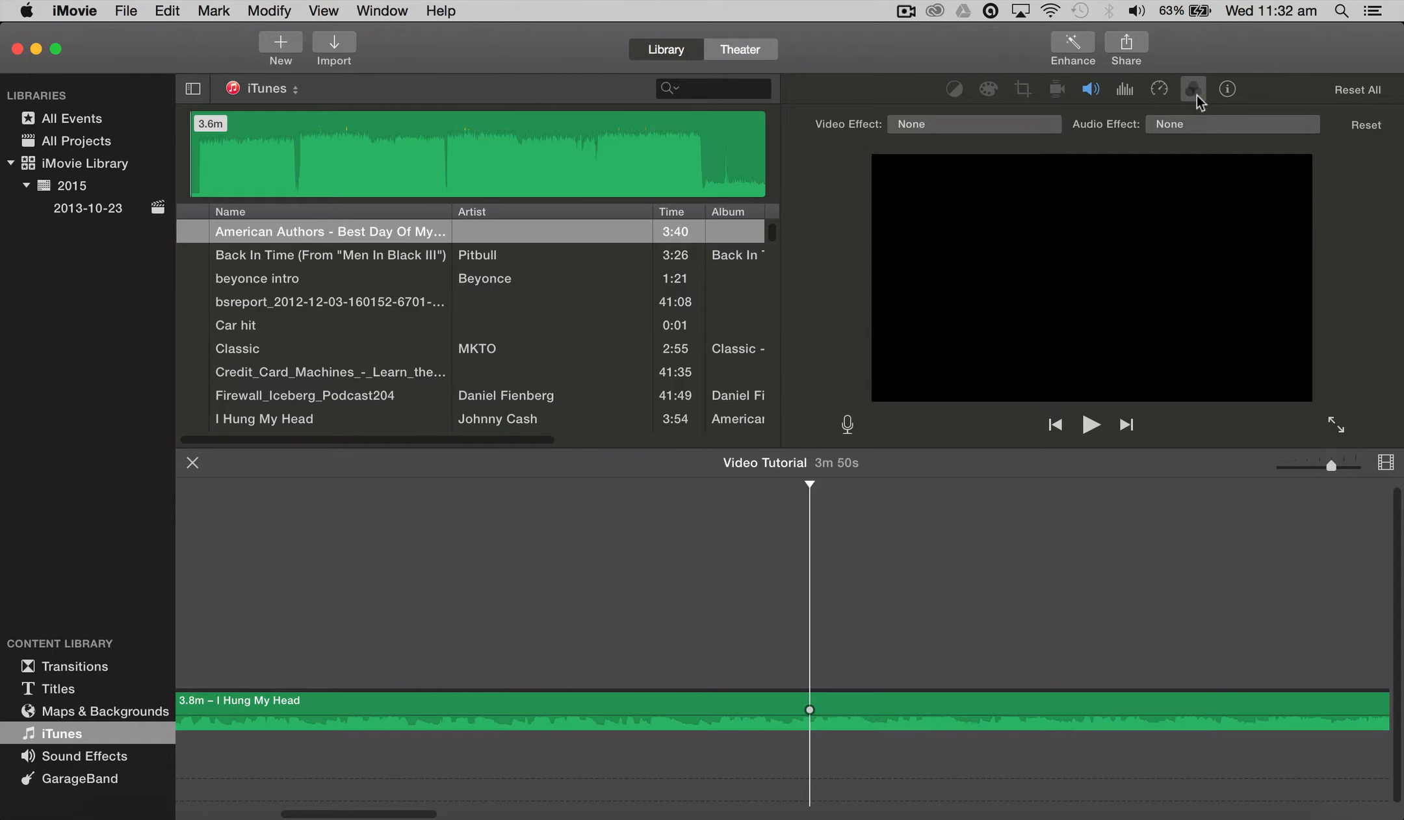
{"action": "left_click", "coordinate": [1187, 126]}
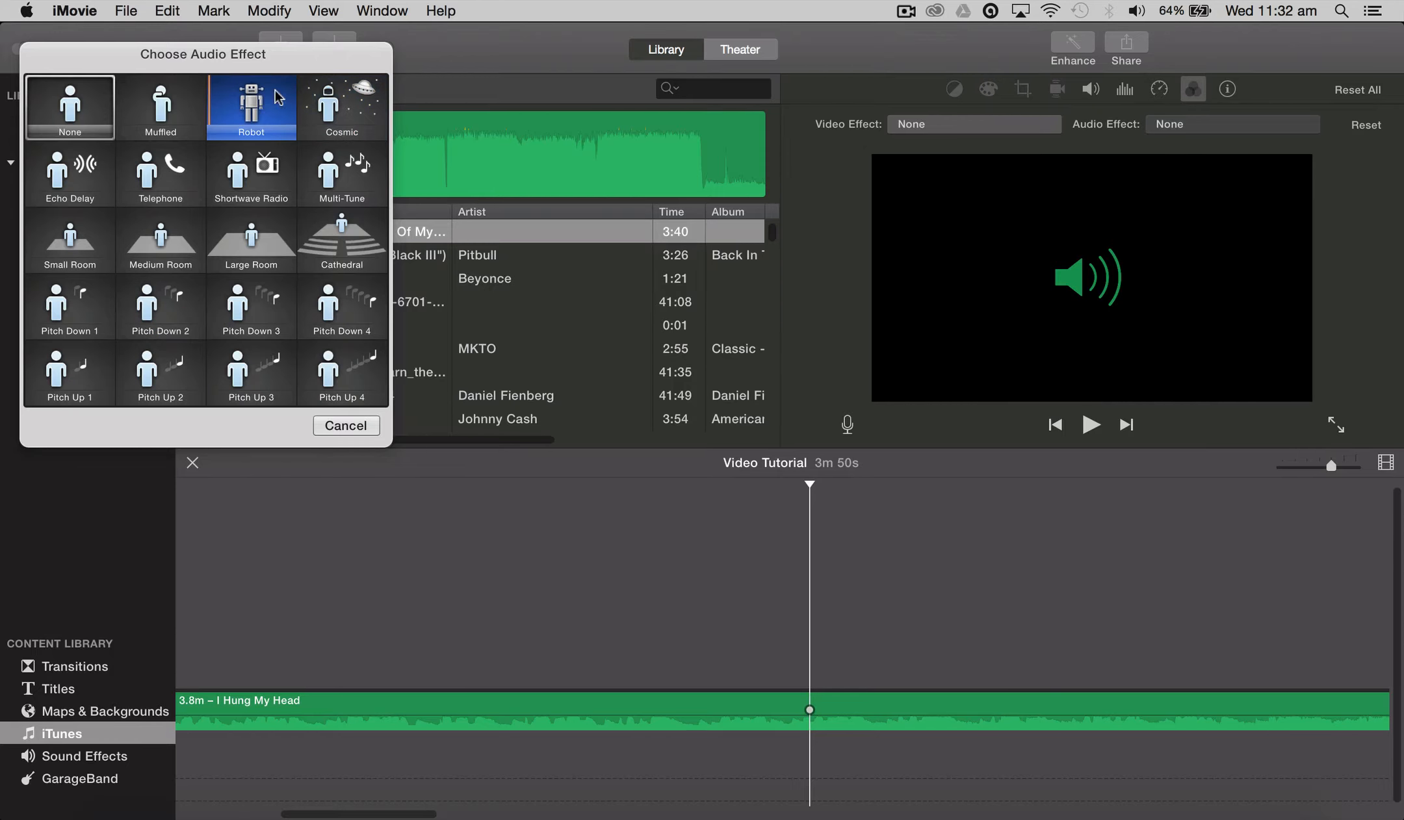
{"action": "left_click", "coordinate": [355, 427]}
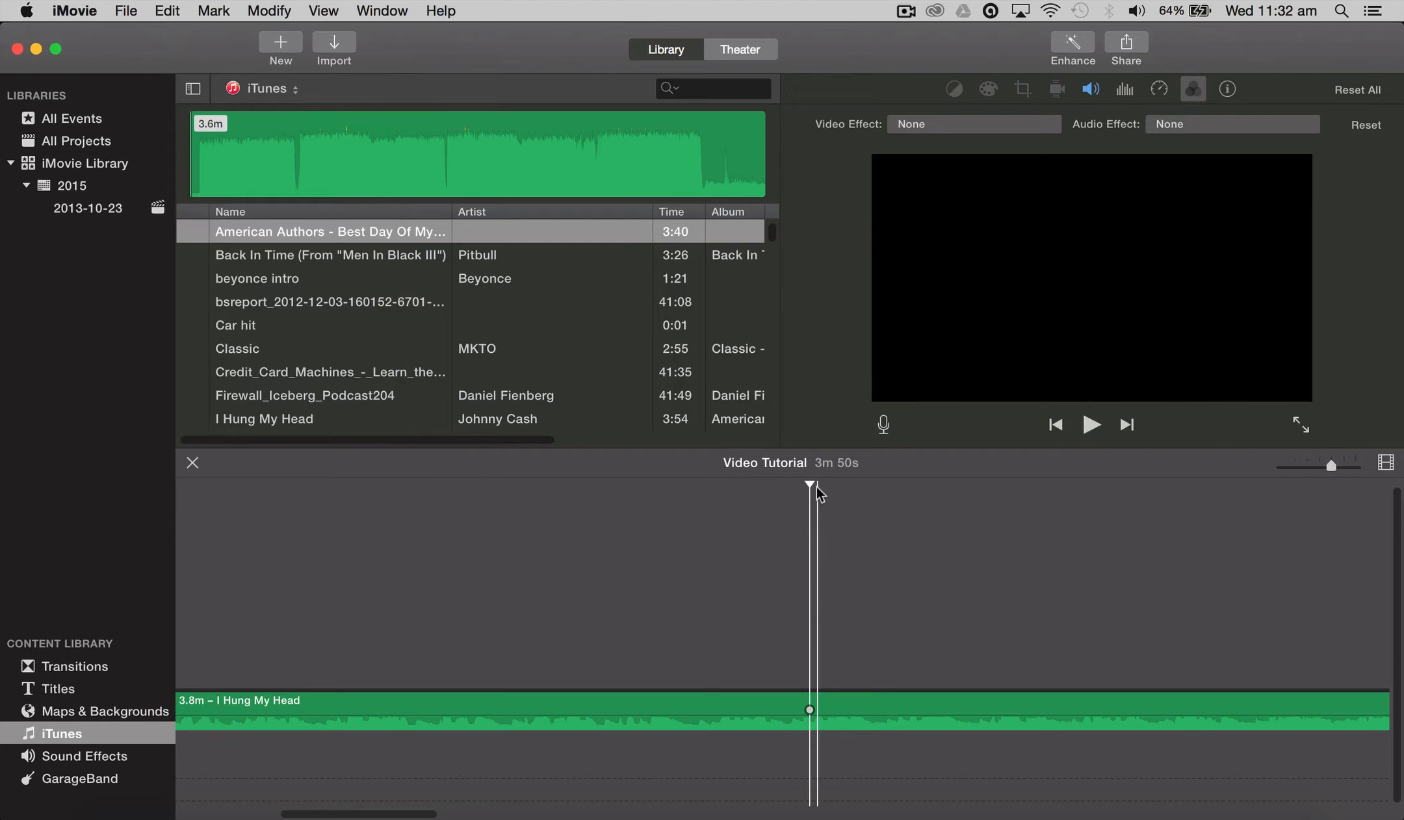
- Split I Hung My Head at the start of the crowded-wall photo and within the map photo, giving 2.4 s and 6.5 s segments
{"action": "left_click_drag", "start_coordinate": [810, 487], "coordinate": [1, 489]}
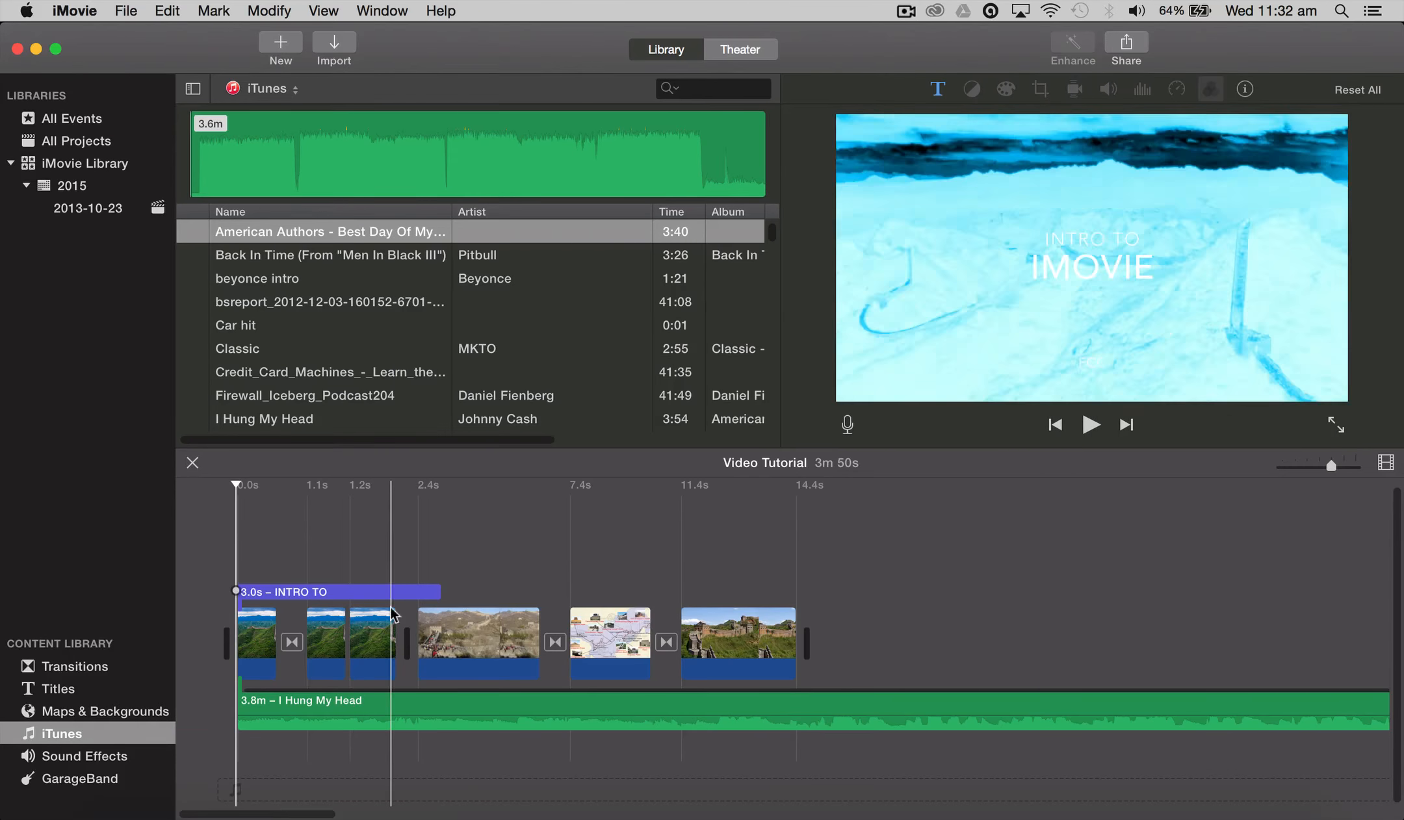
{"action": "right_click", "coordinate": [417, 701]}
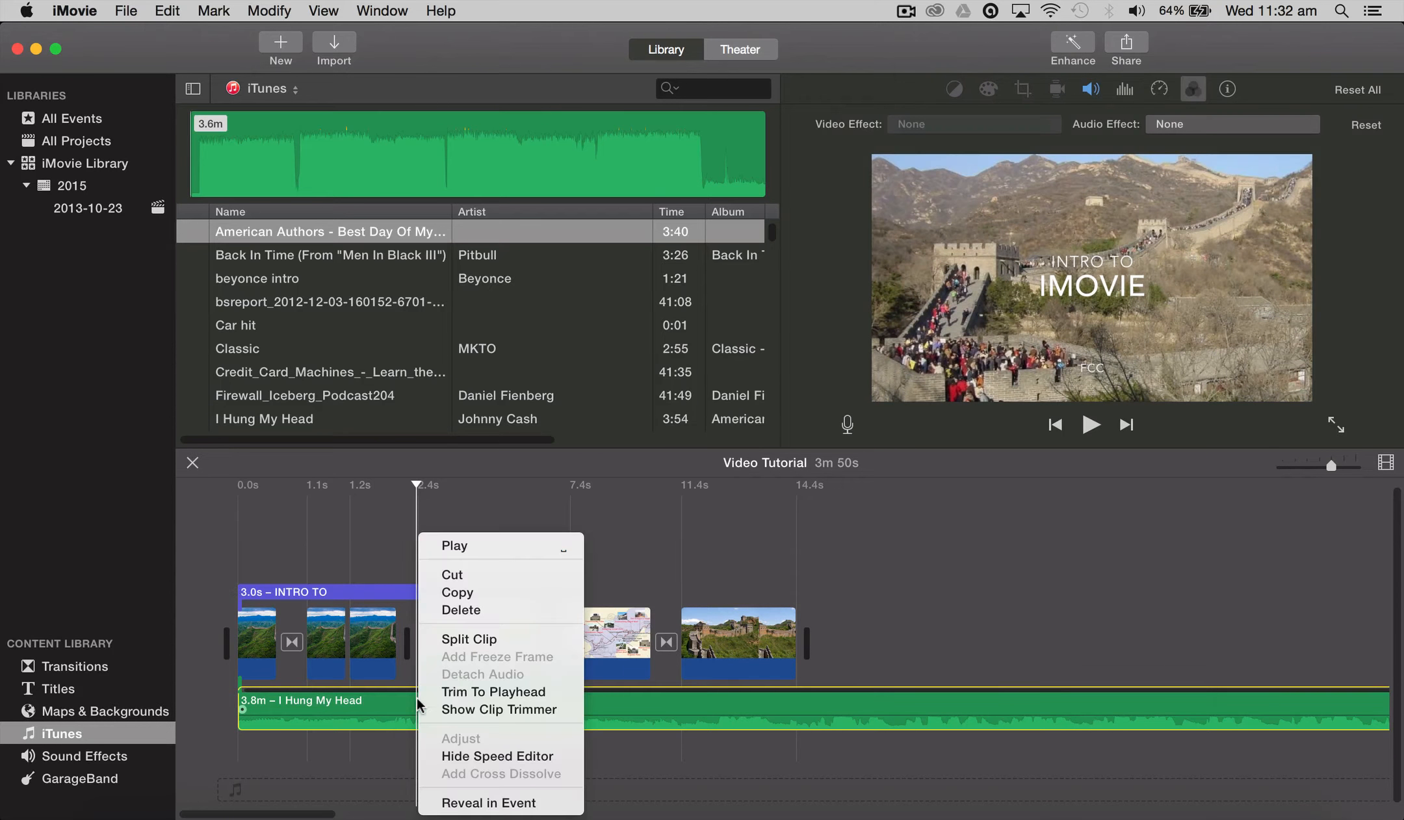
{"action": "left_click", "coordinate": [476, 639]}
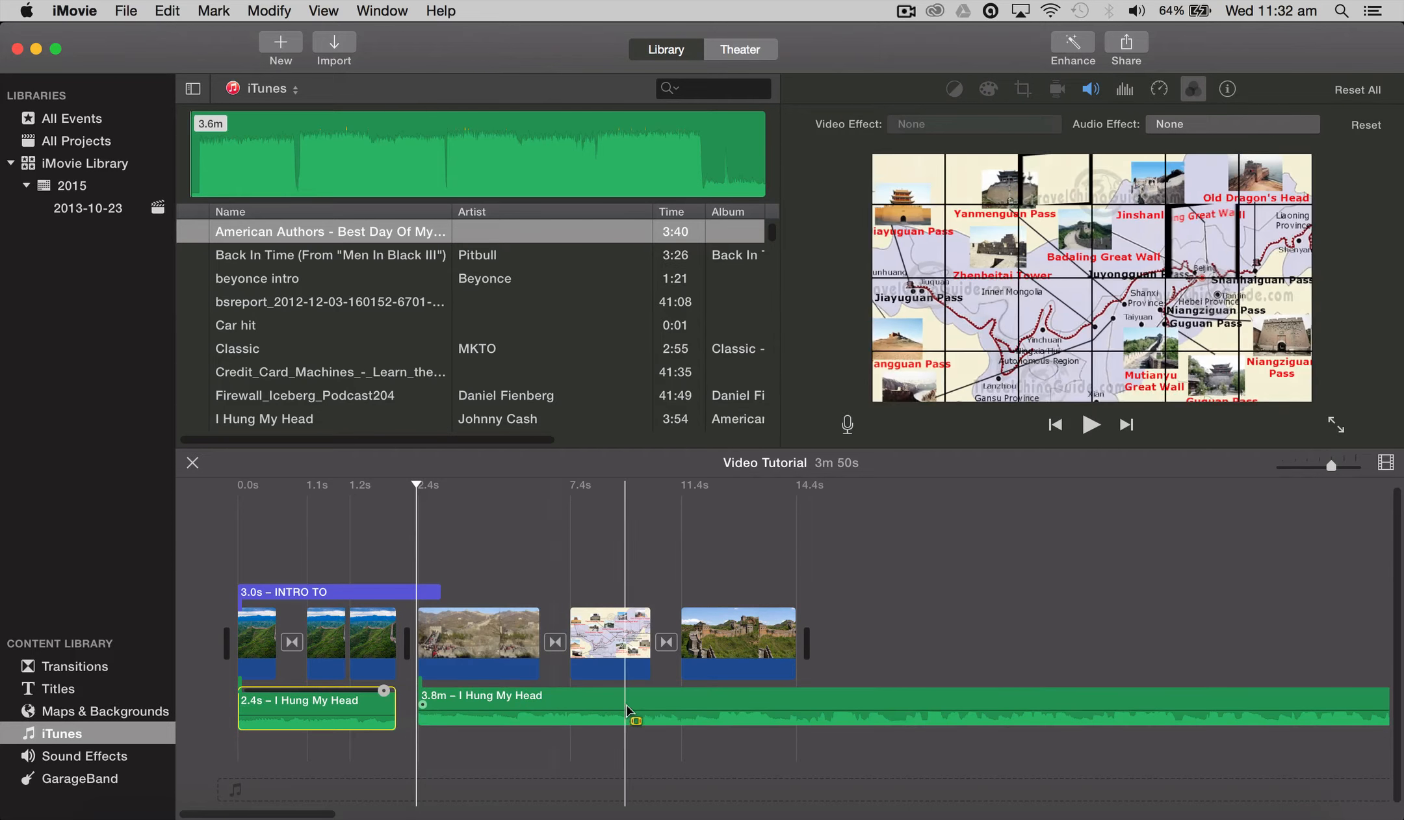
{"action": "right_click", "coordinate": [627, 700]}
{"action": "left_click", "coordinate": [654, 552]}
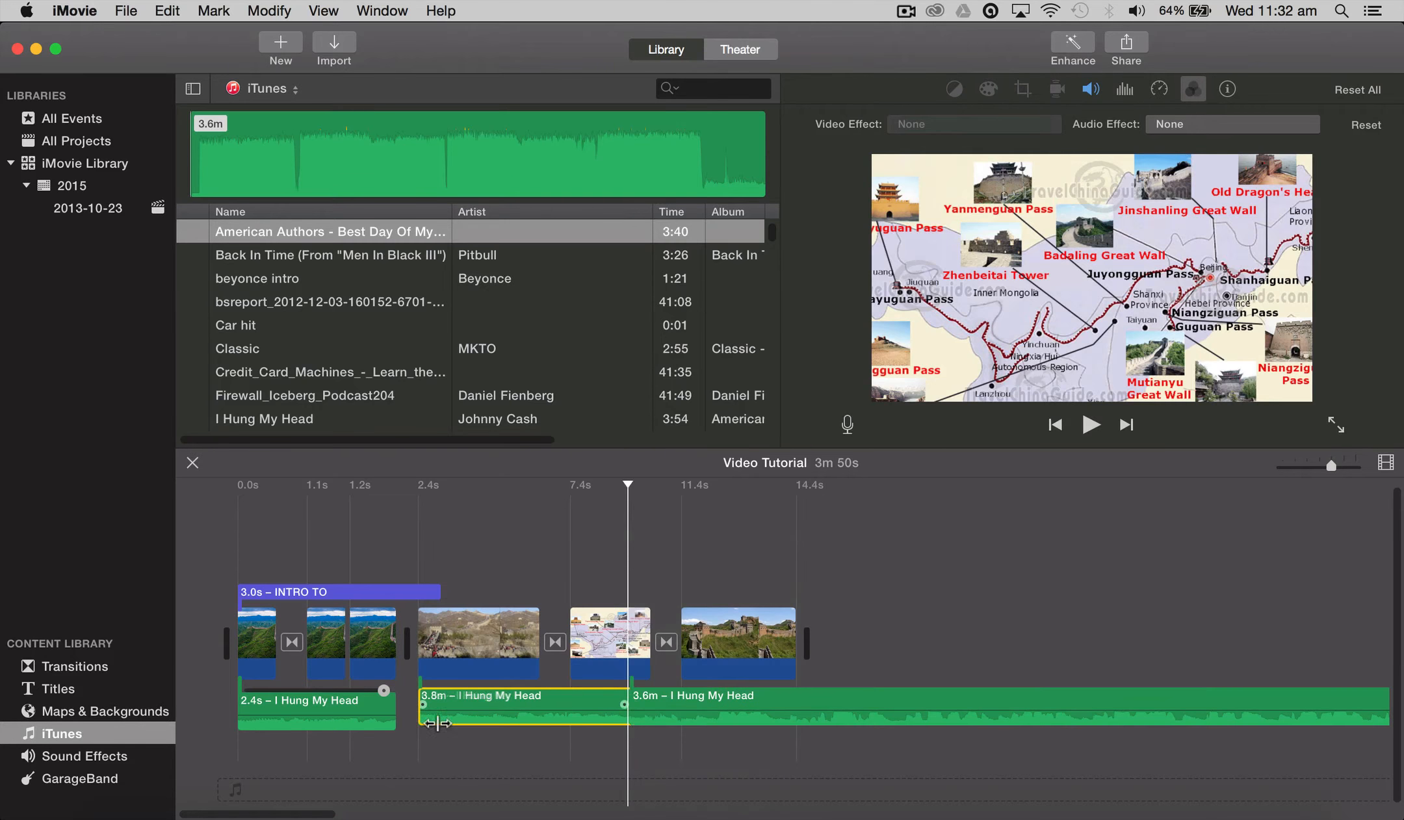
- Set the first song segment's speed to Fast 2x after trying 8x
{"action": "left_click", "coordinate": [309, 712]}
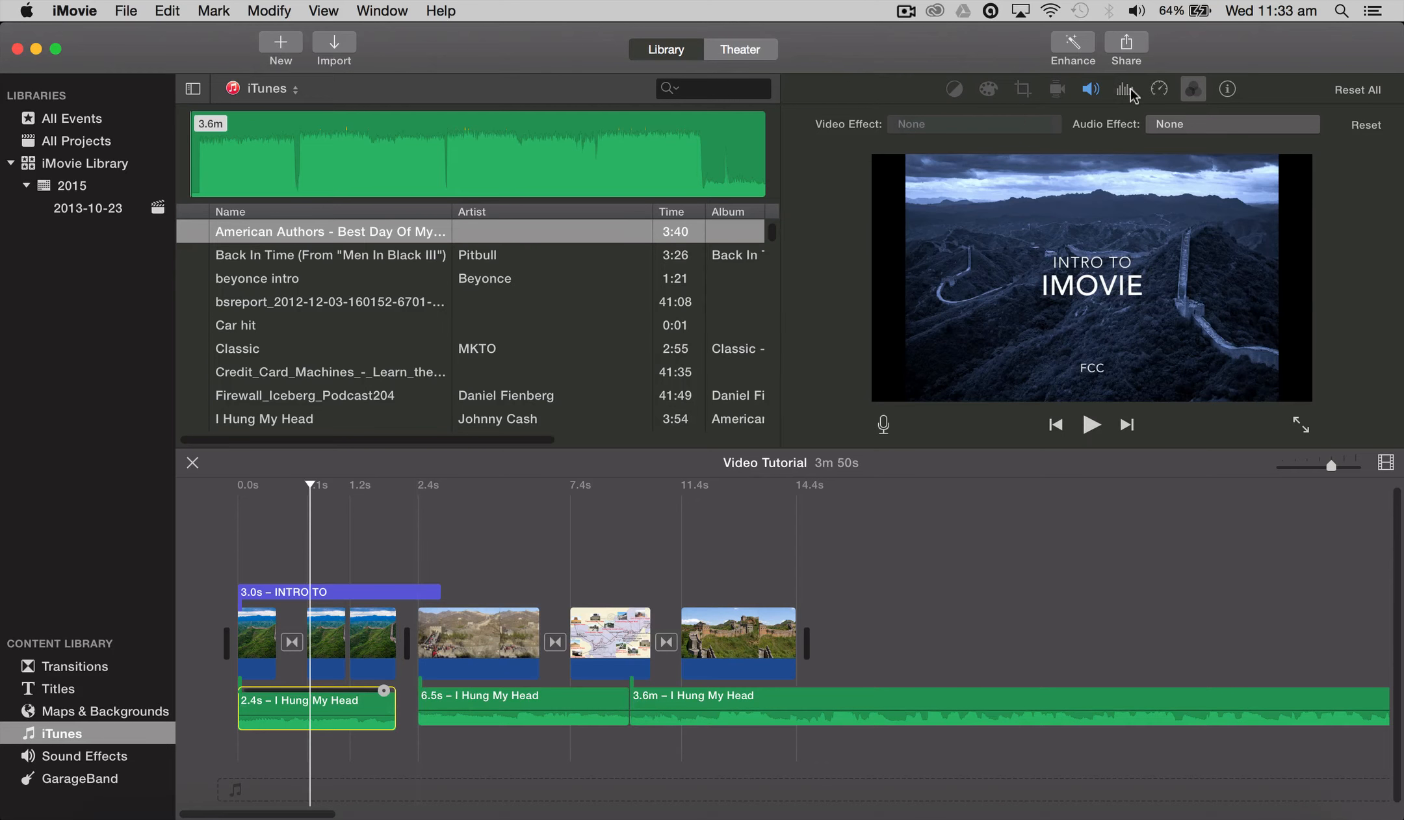
{"action": "left_click", "coordinate": [1133, 95]}
{"action": "left_click", "coordinate": [1093, 93]}
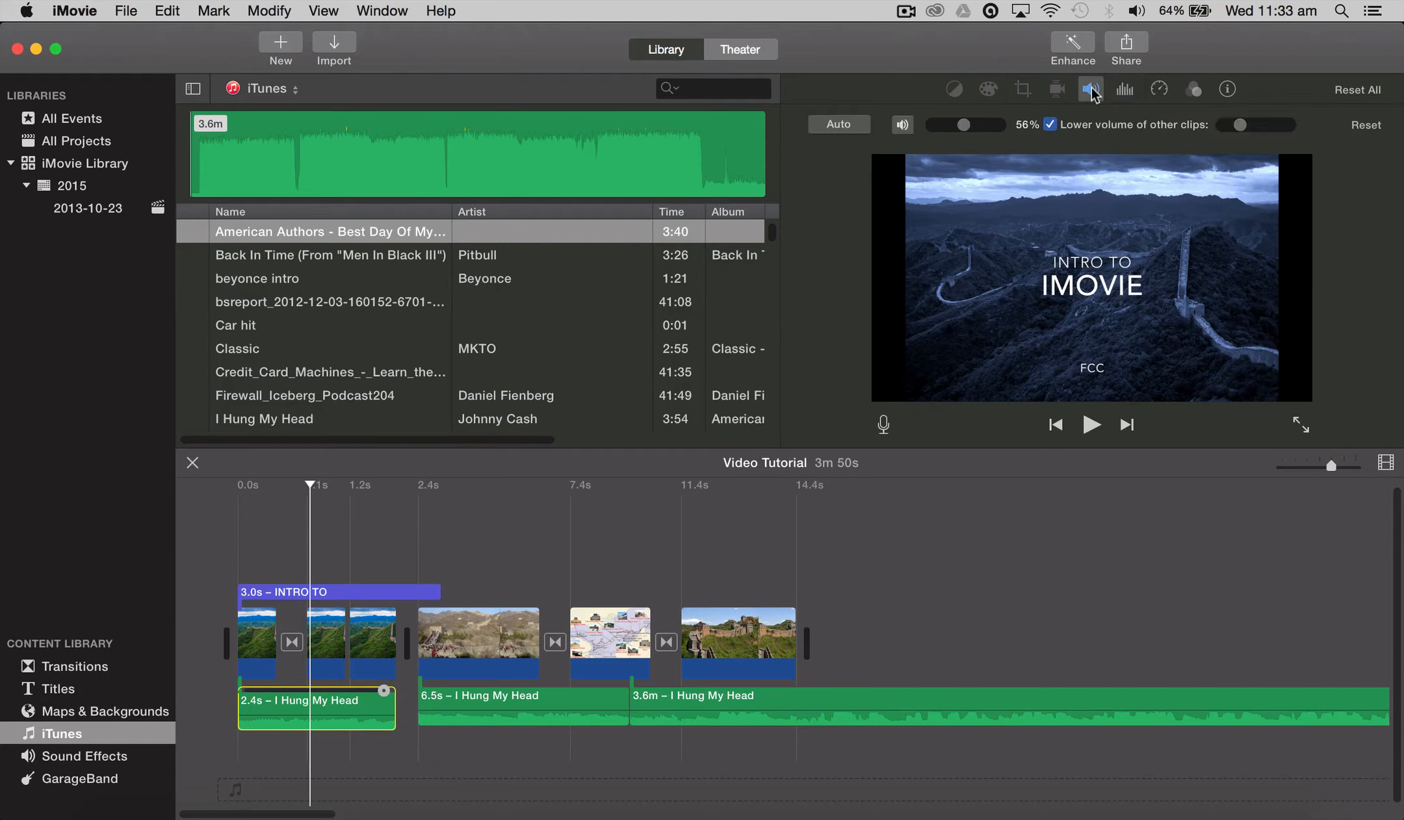
{"action": "left_click", "coordinate": [1158, 90]}
{"action": "left_click", "coordinate": [905, 125]}
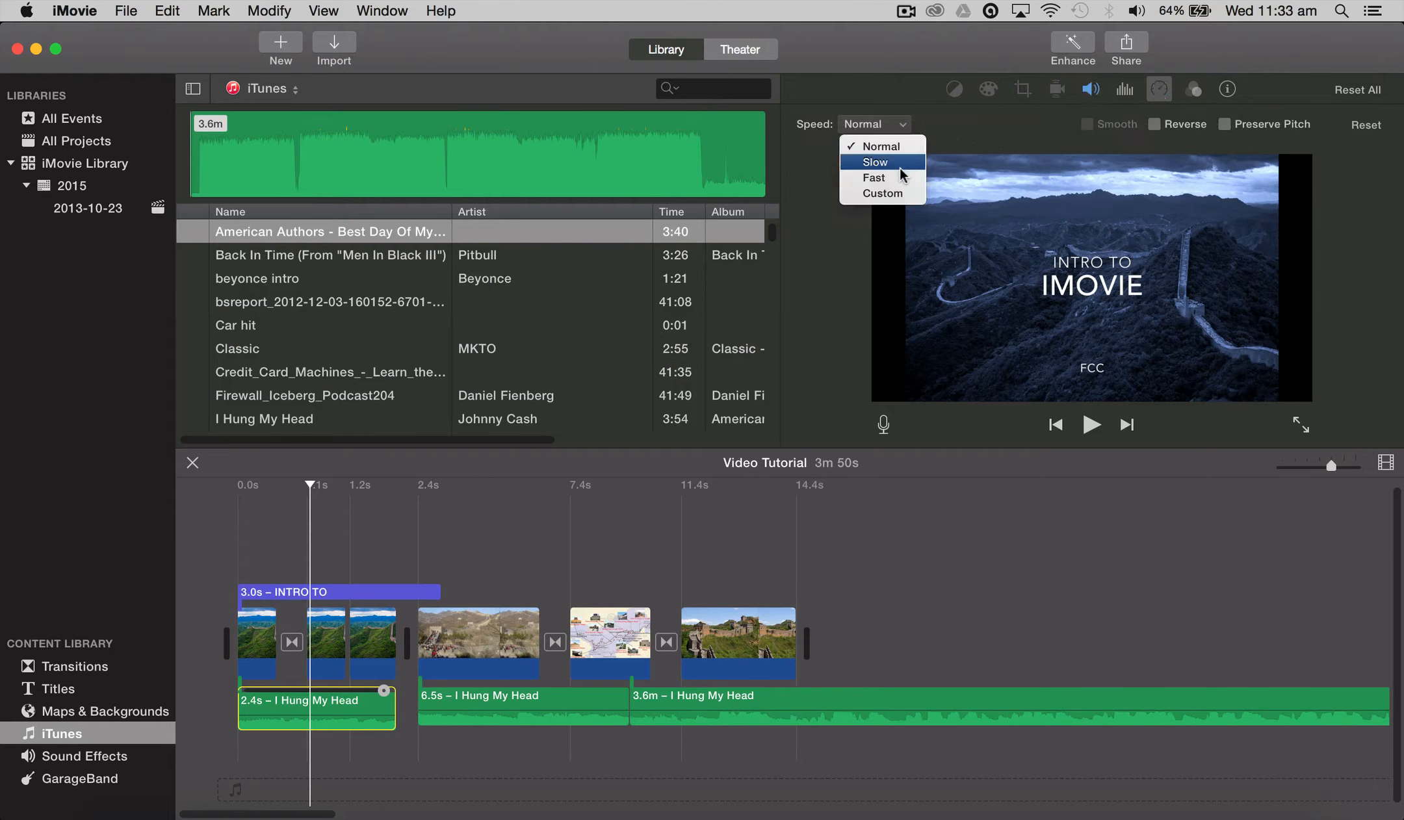
{"action": "left_click", "coordinate": [901, 174]}
{"action": "left_click", "coordinate": [1009, 124]}
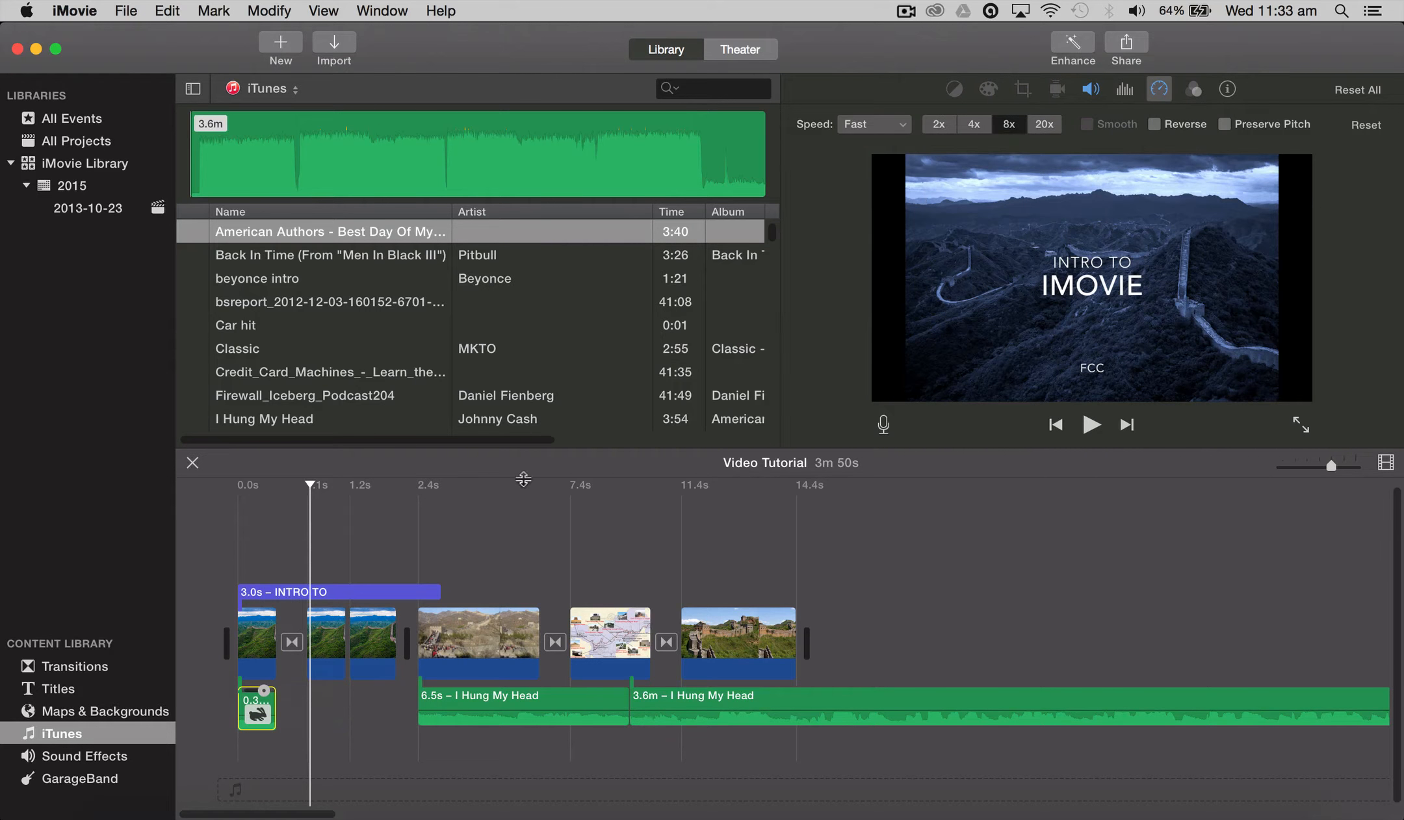
{"action": "left_click", "coordinate": [939, 124]}
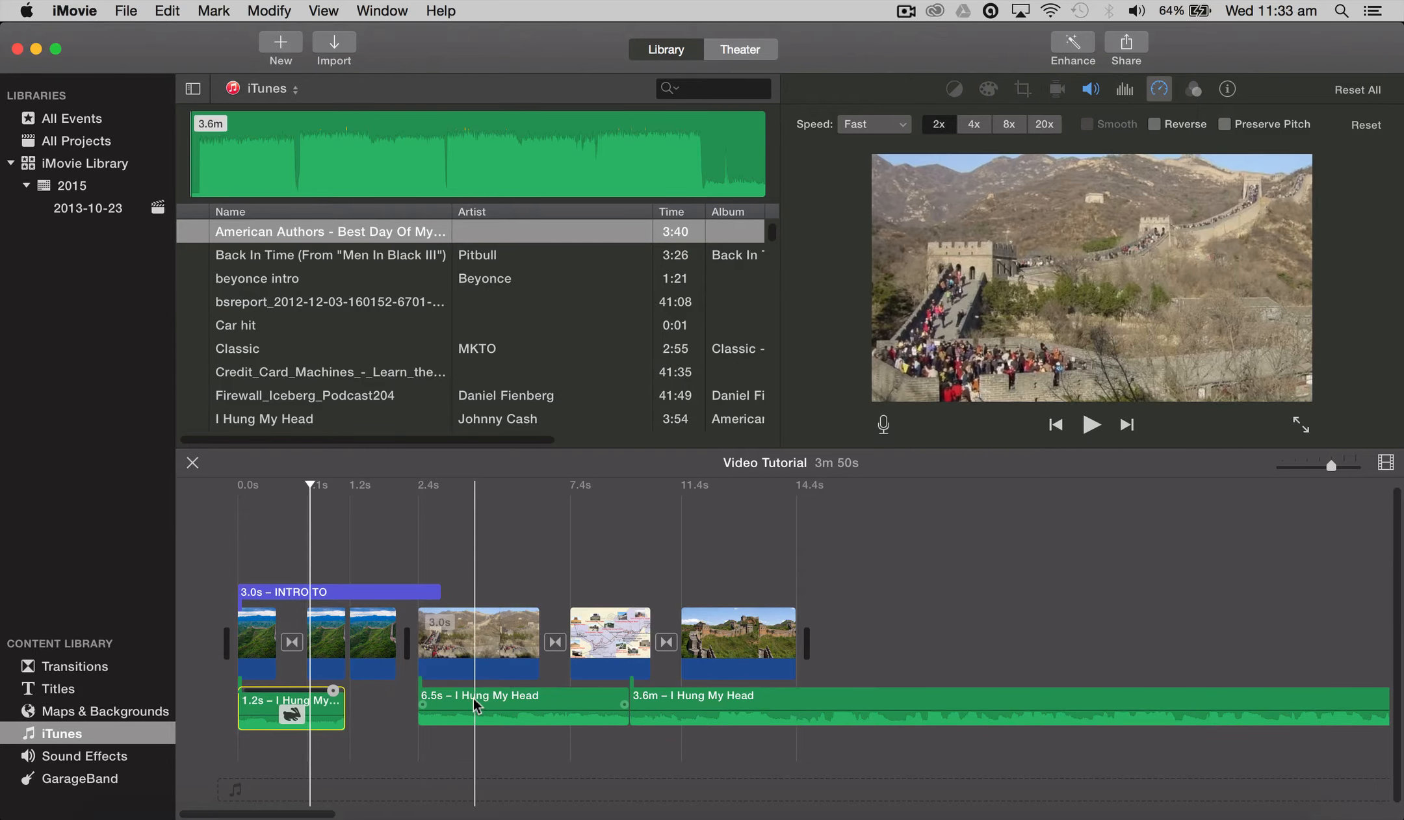
- Set the 6.5 s middle song segment's speed to Slow
{"action": "left_click", "coordinate": [477, 705]}
{"action": "left_click", "coordinate": [878, 124]}
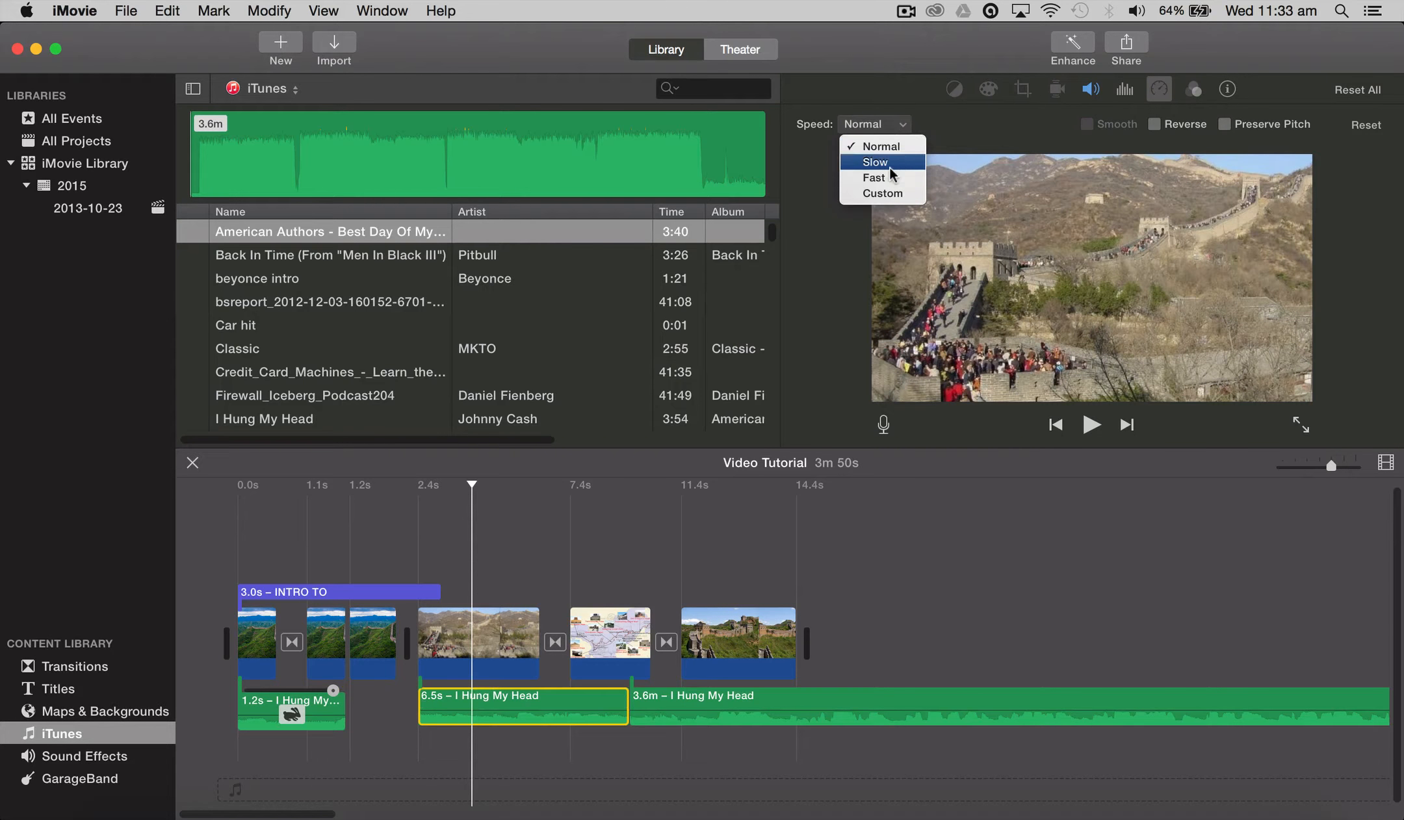
{"action": "left_click", "coordinate": [890, 168]}
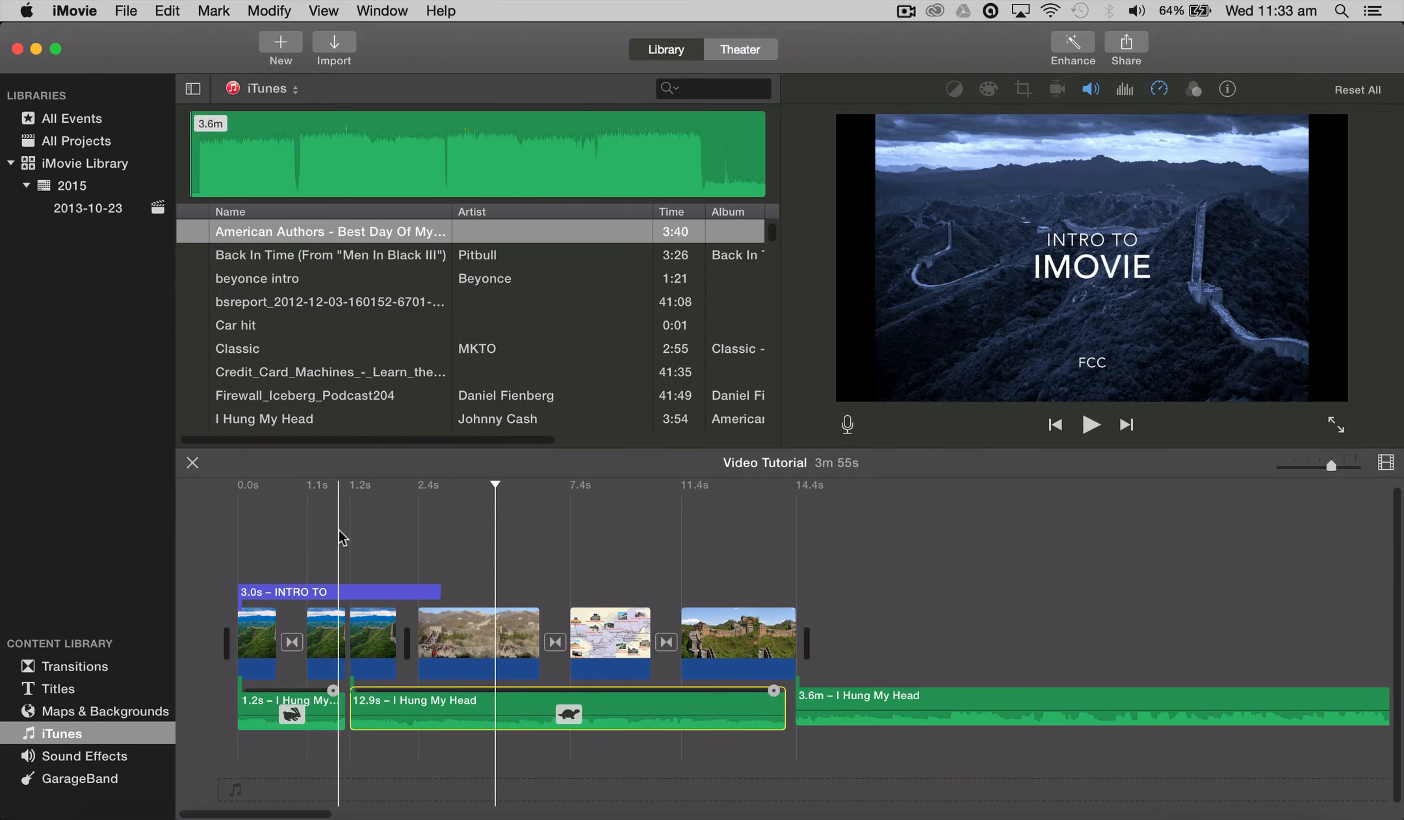
- Apply the Pitch Up 4 audio effect to the last song segment
{"action": "left_click", "coordinate": [816, 705]}
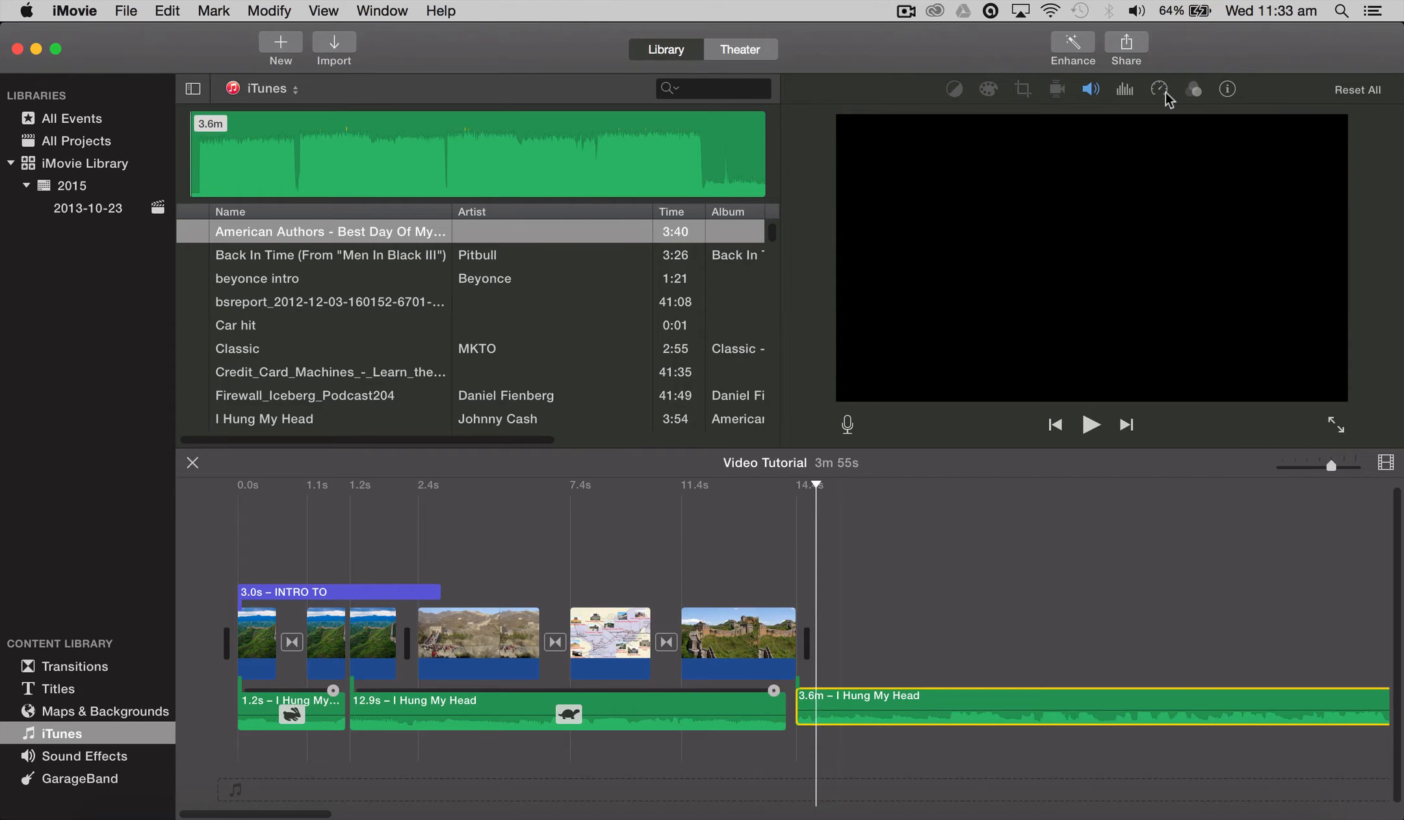
{"action": "left_click", "coordinate": [1195, 90]}
{"action": "left_click", "coordinate": [1171, 126]}
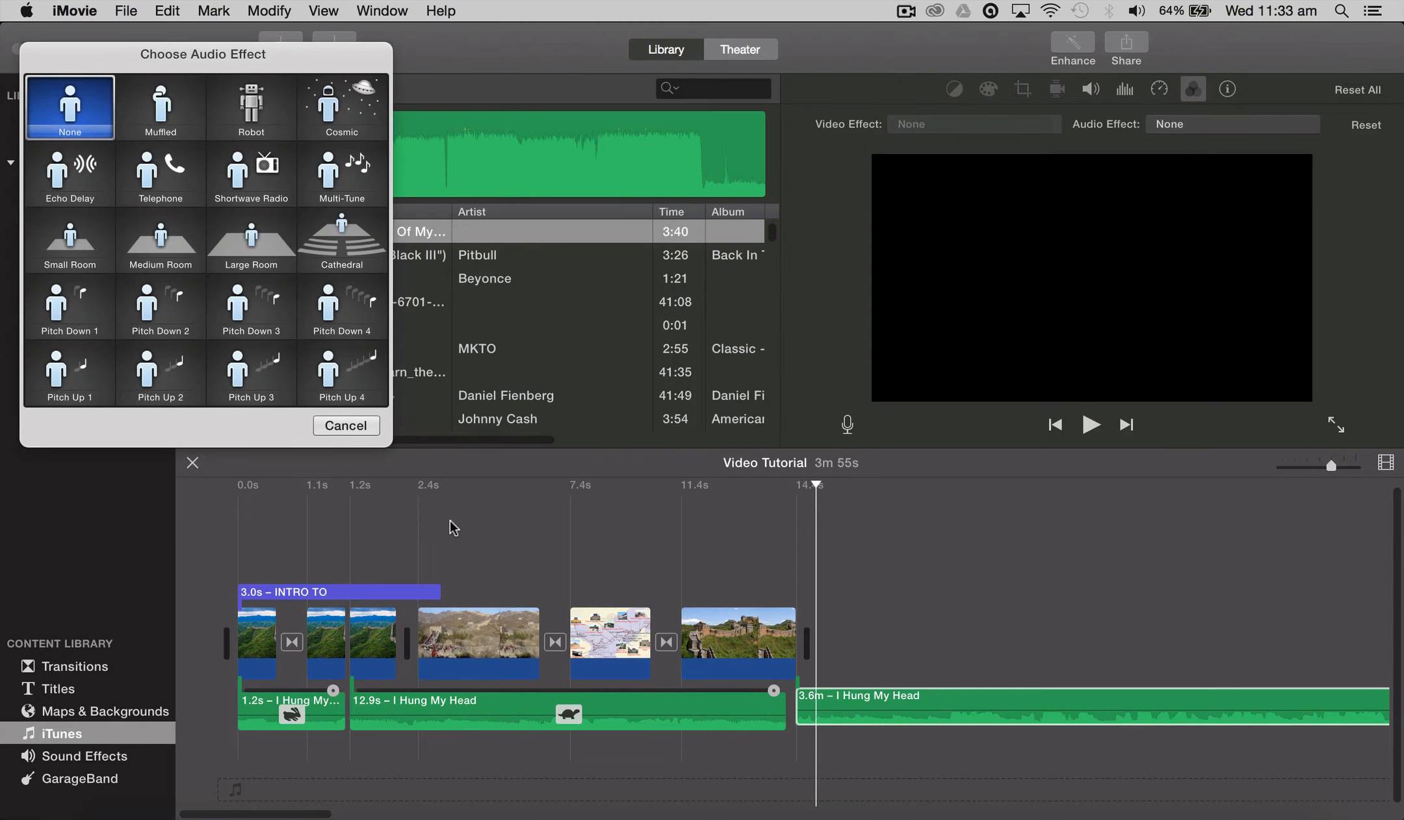
{"action": "left_click", "coordinate": [351, 377]}
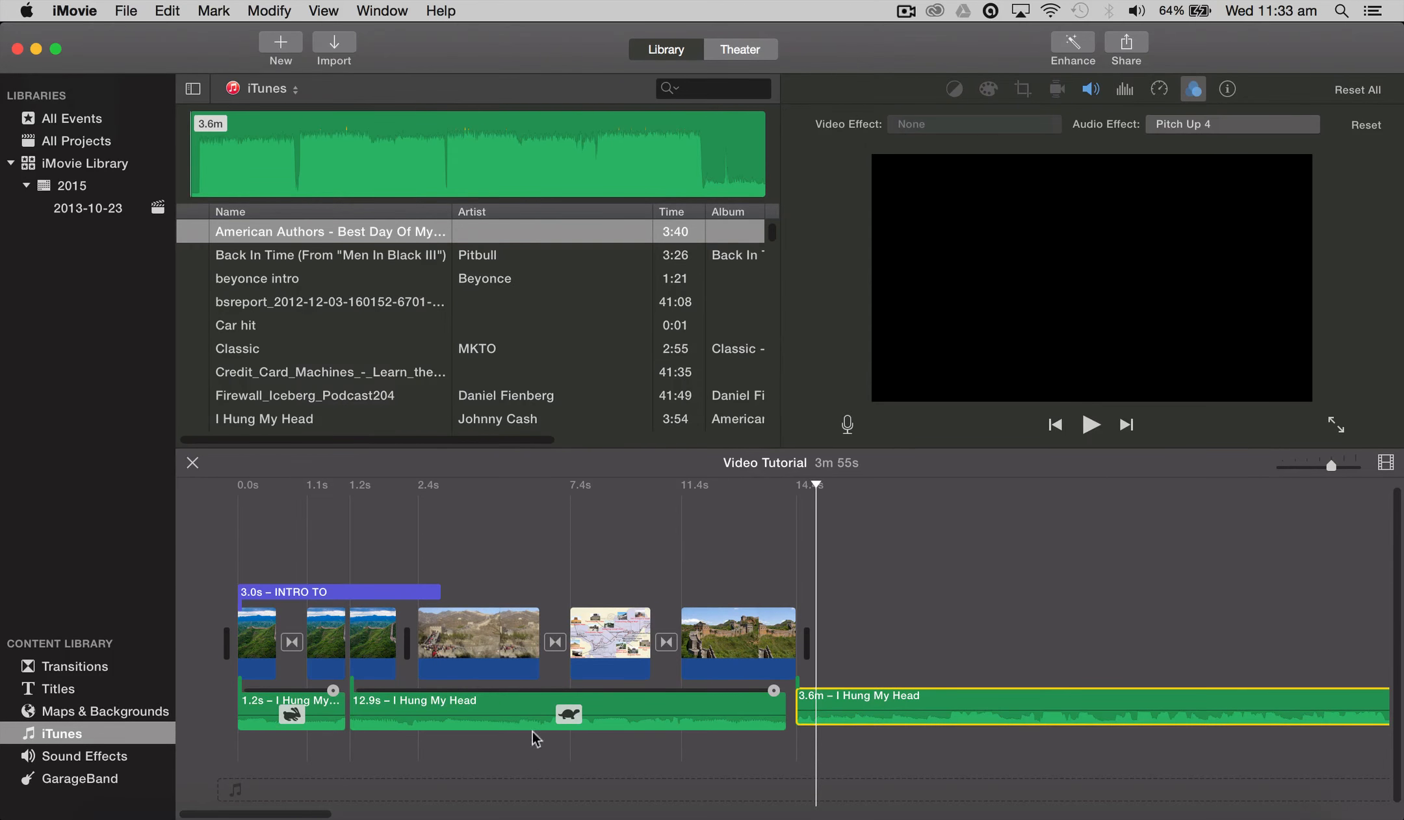
- Play the project from near its start through into the last song segment to review the altered music
{"action": "left_click", "coordinate": [249, 484]}
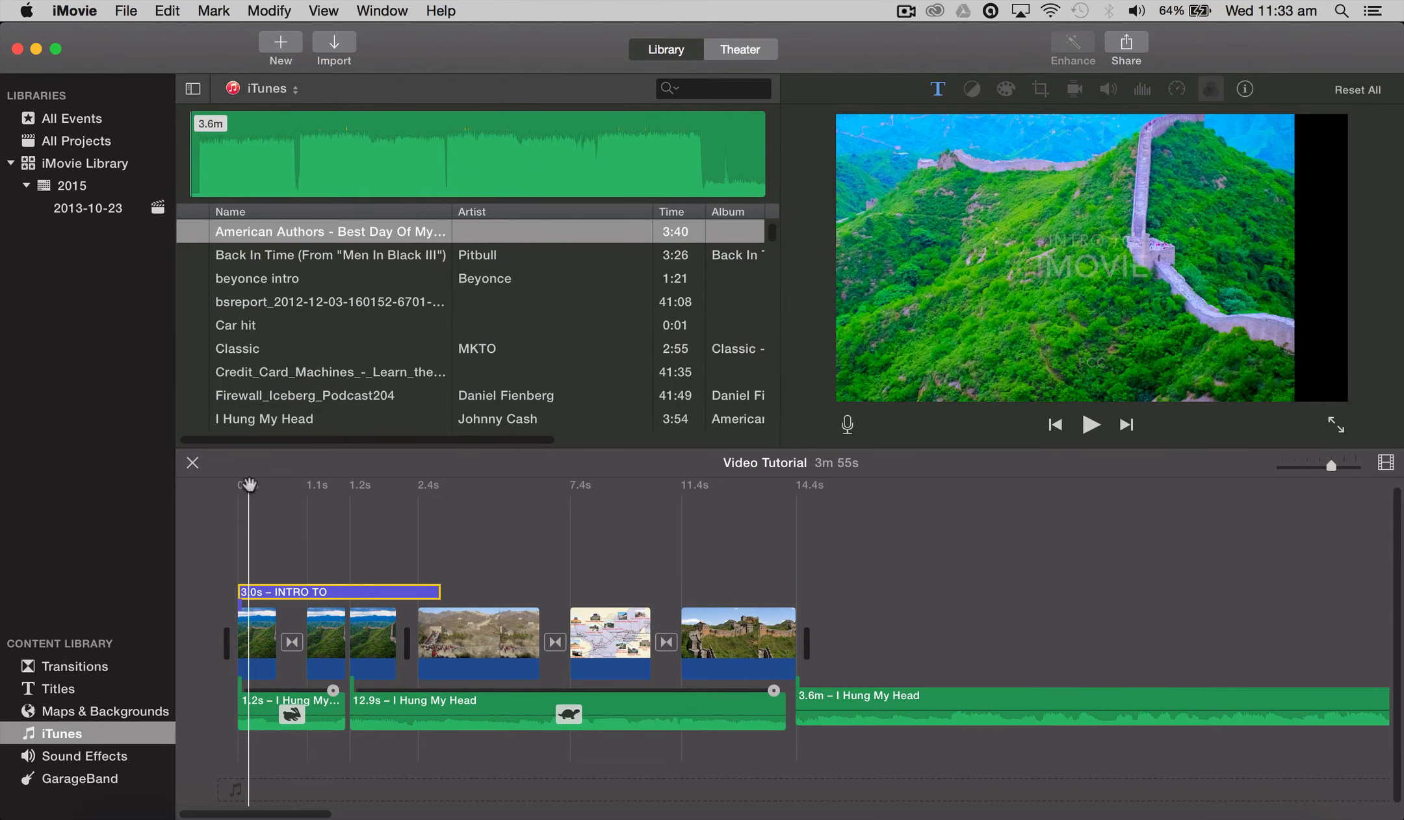
{"action": "key", "text": "space"}
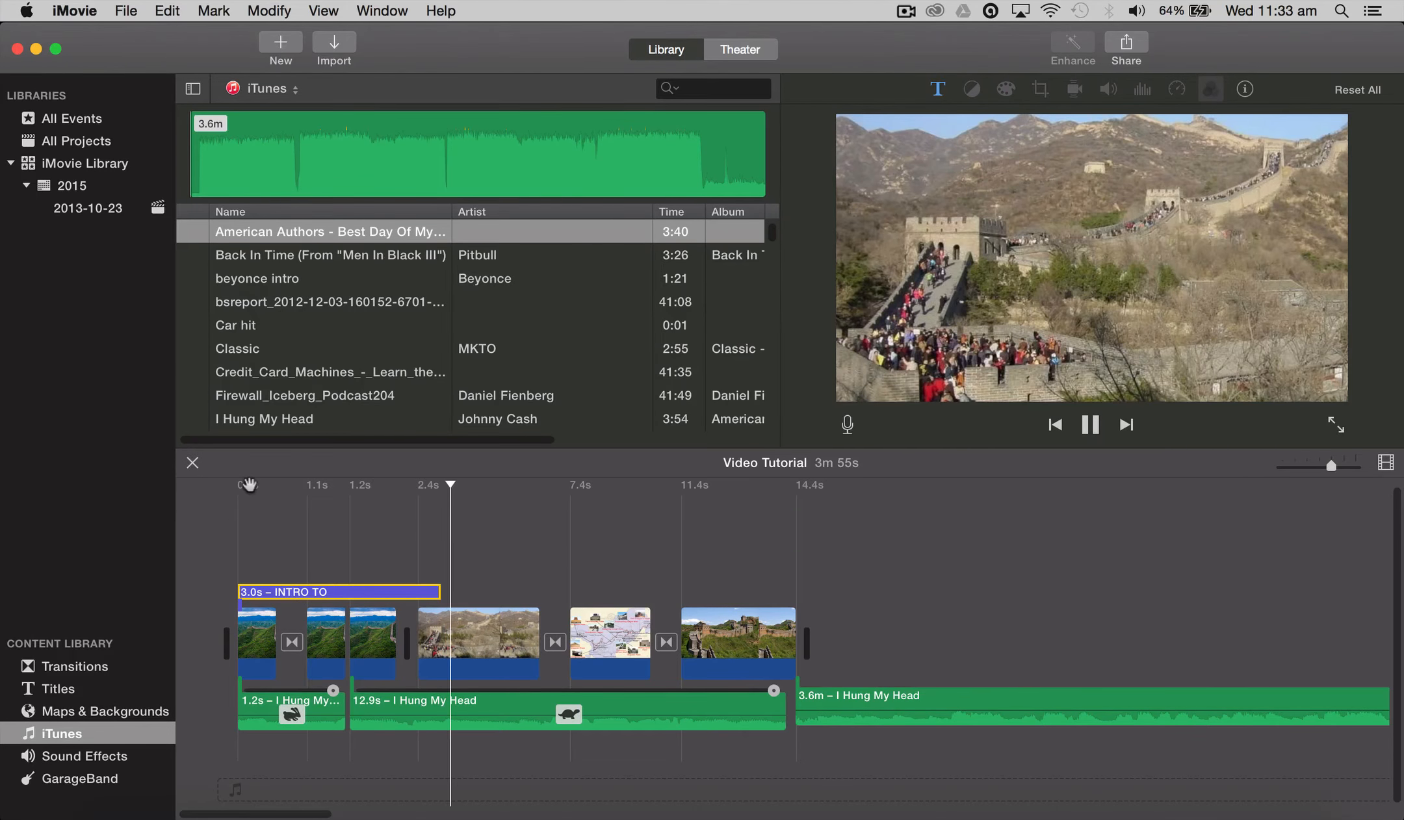
{"action": "key", "text": "space"}
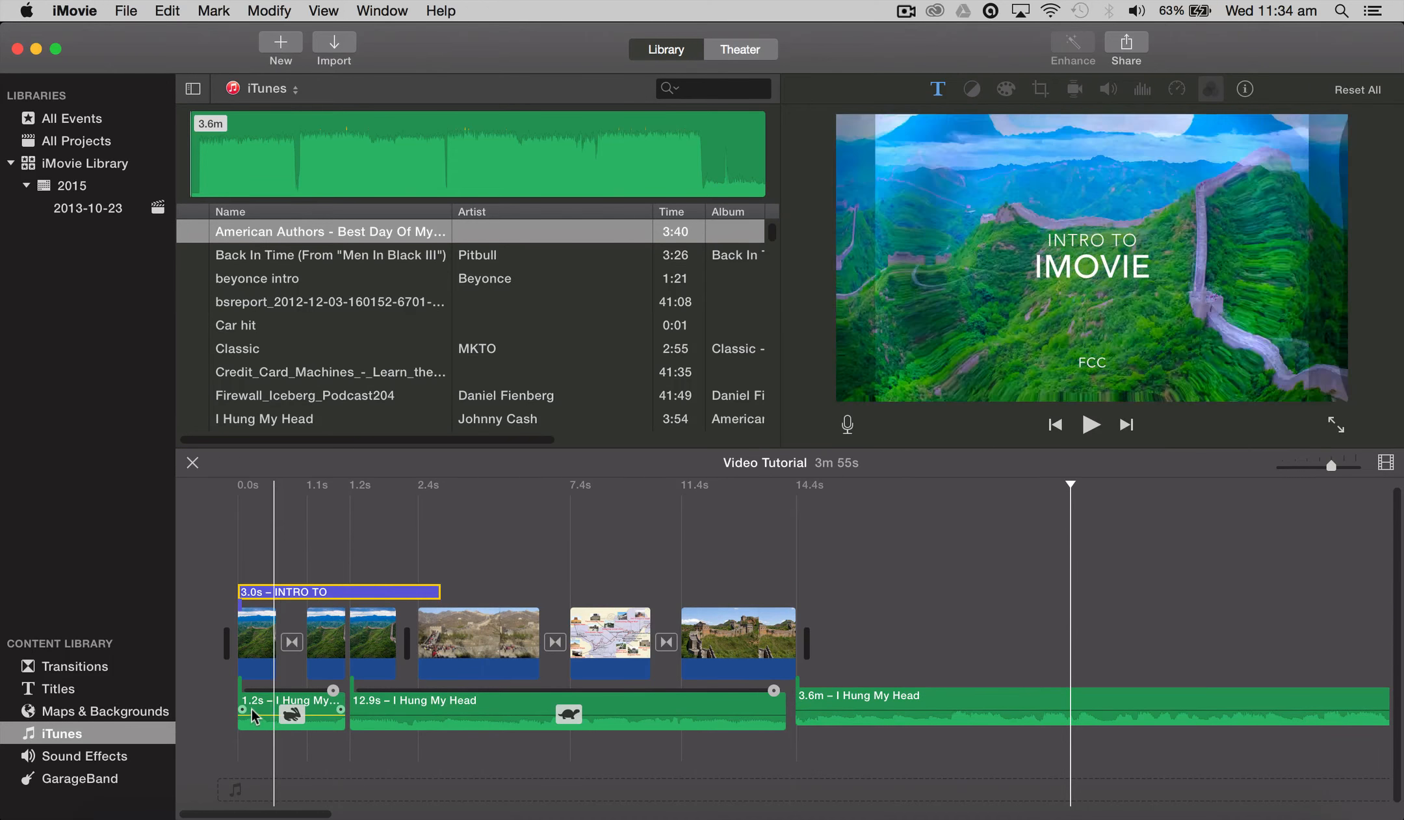
- Delete all three "I Hung My Head" song segments from the timeline
{"action": "left_click", "coordinate": [260, 704]}
{"action": "key", "text": "Delete"}
{"action": "left_click", "coordinate": [414, 704]}
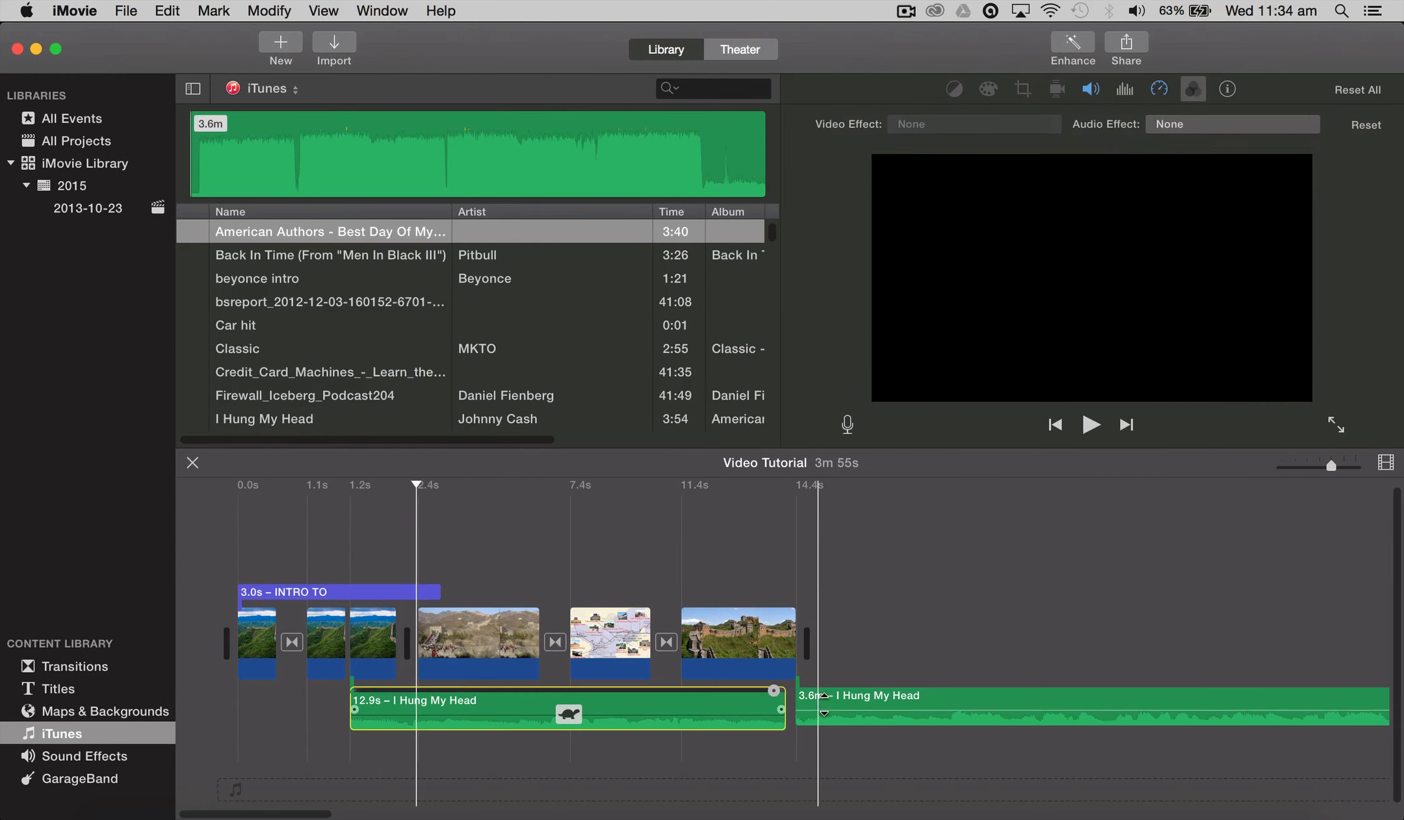
{"action": "key", "text": "Delete"}
{"action": "left_click", "coordinate": [885, 696]}
{"action": "key", "text": "Delete"}
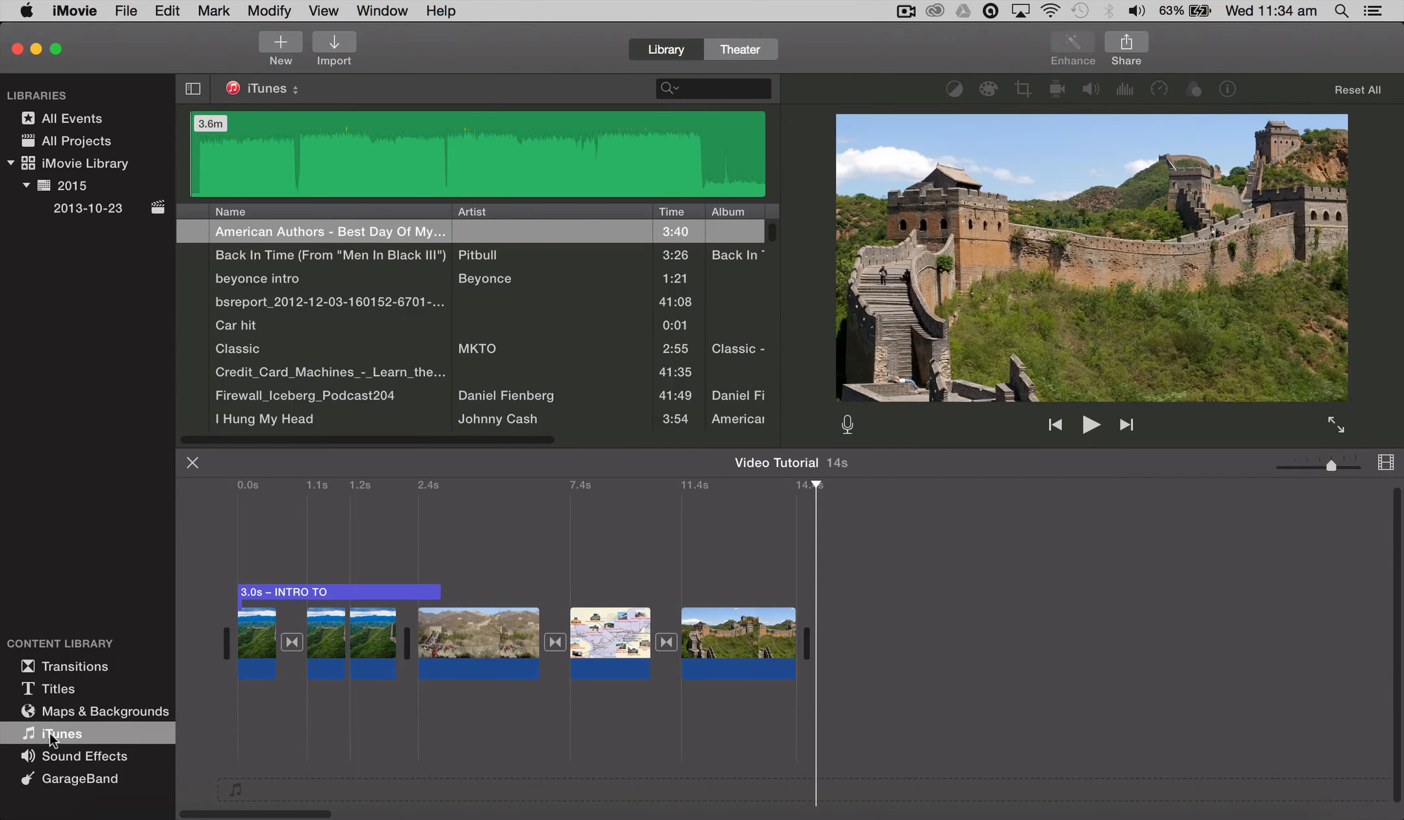
- Browse the Sound Effects library, examining the effects' durations and genres from short accents through to long jingles
{"action": "left_click", "coordinate": [81, 757]}
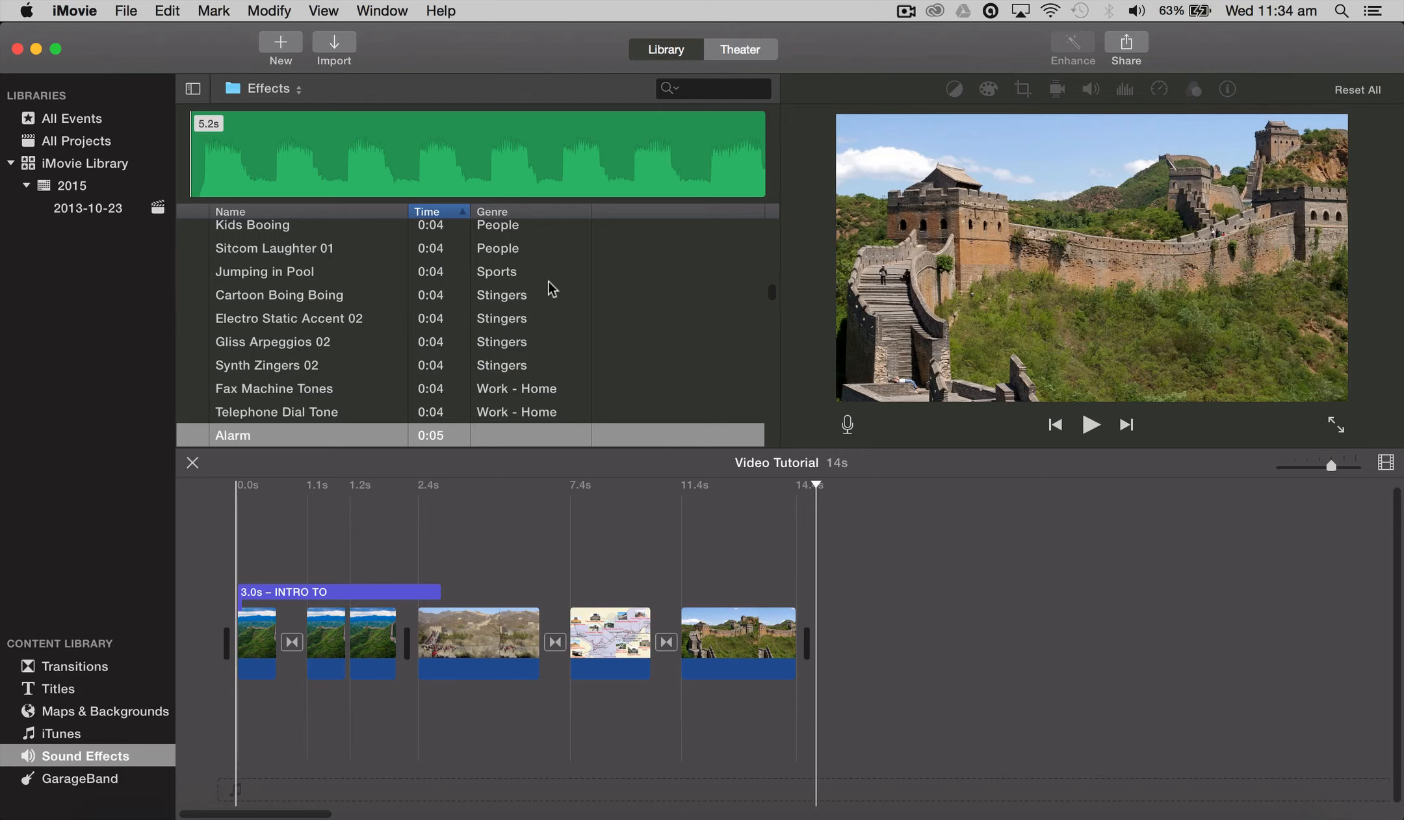
{"action": "scroll", "coordinate": [301, 251], "scroll_direction": "up", "scroll_amount": 15}
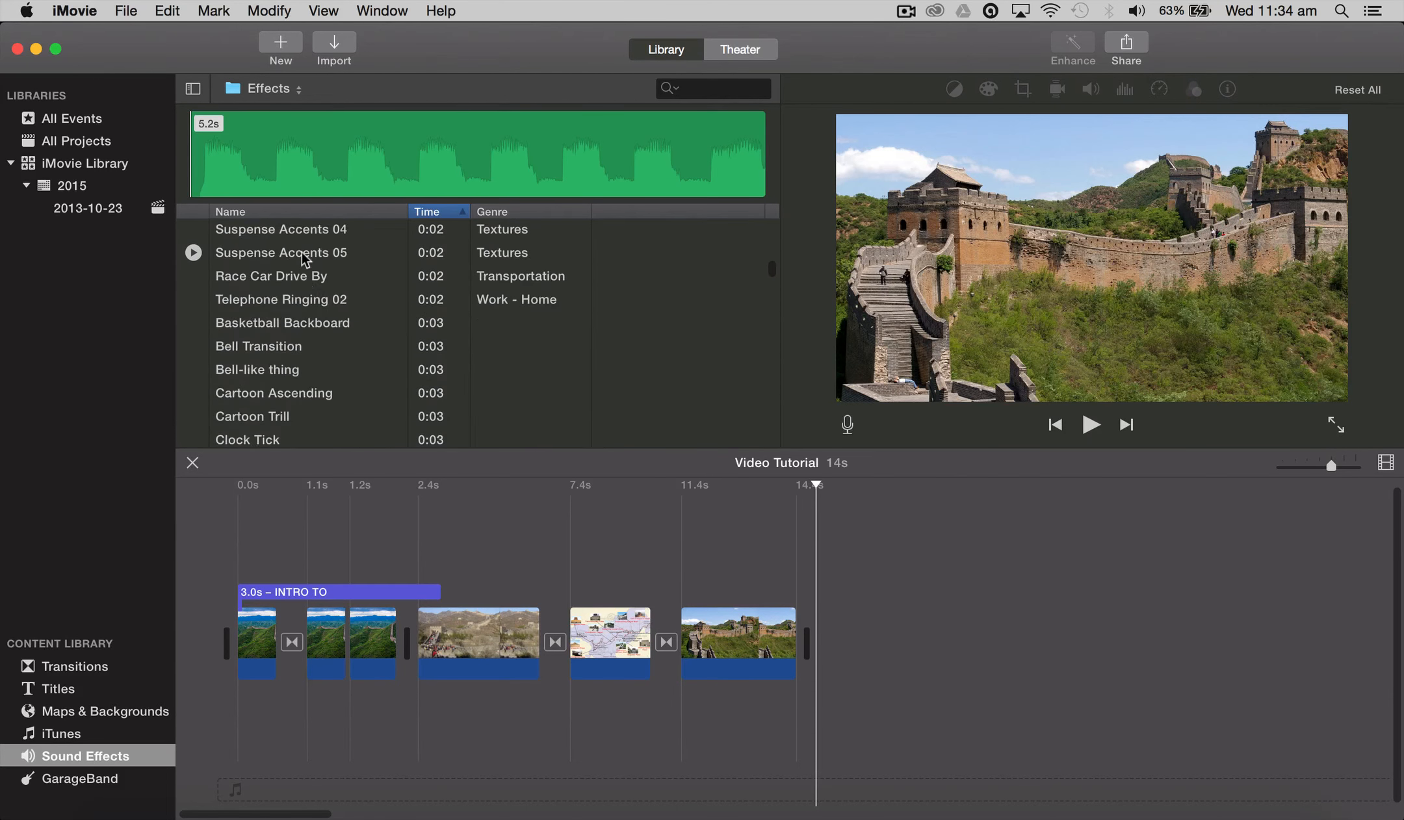
{"action": "scroll", "coordinate": [302, 253], "scroll_direction": "down", "scroll_amount": 15}
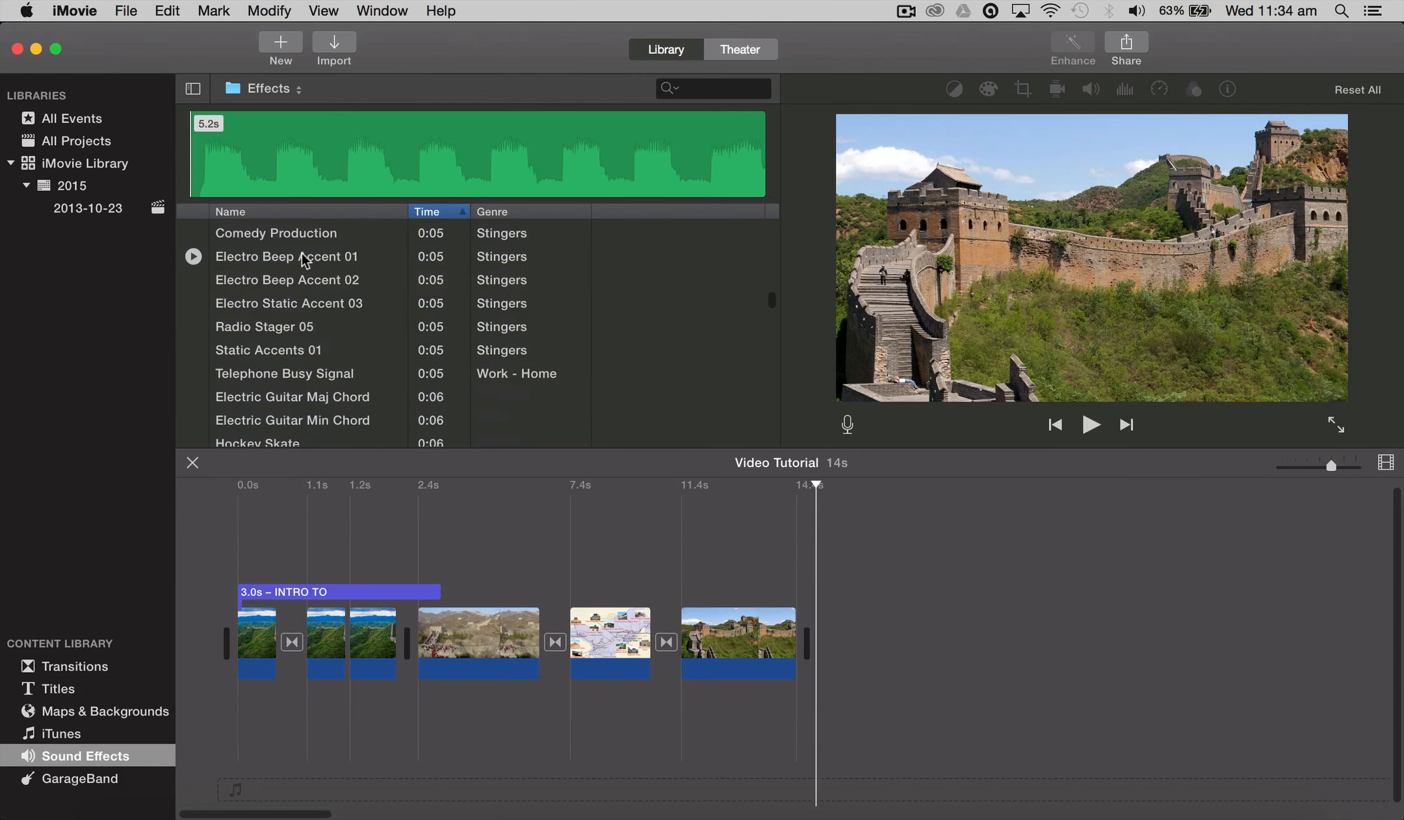
{"action": "left_click", "coordinate": [432, 260]}
{"action": "left_click", "coordinate": [432, 303]}
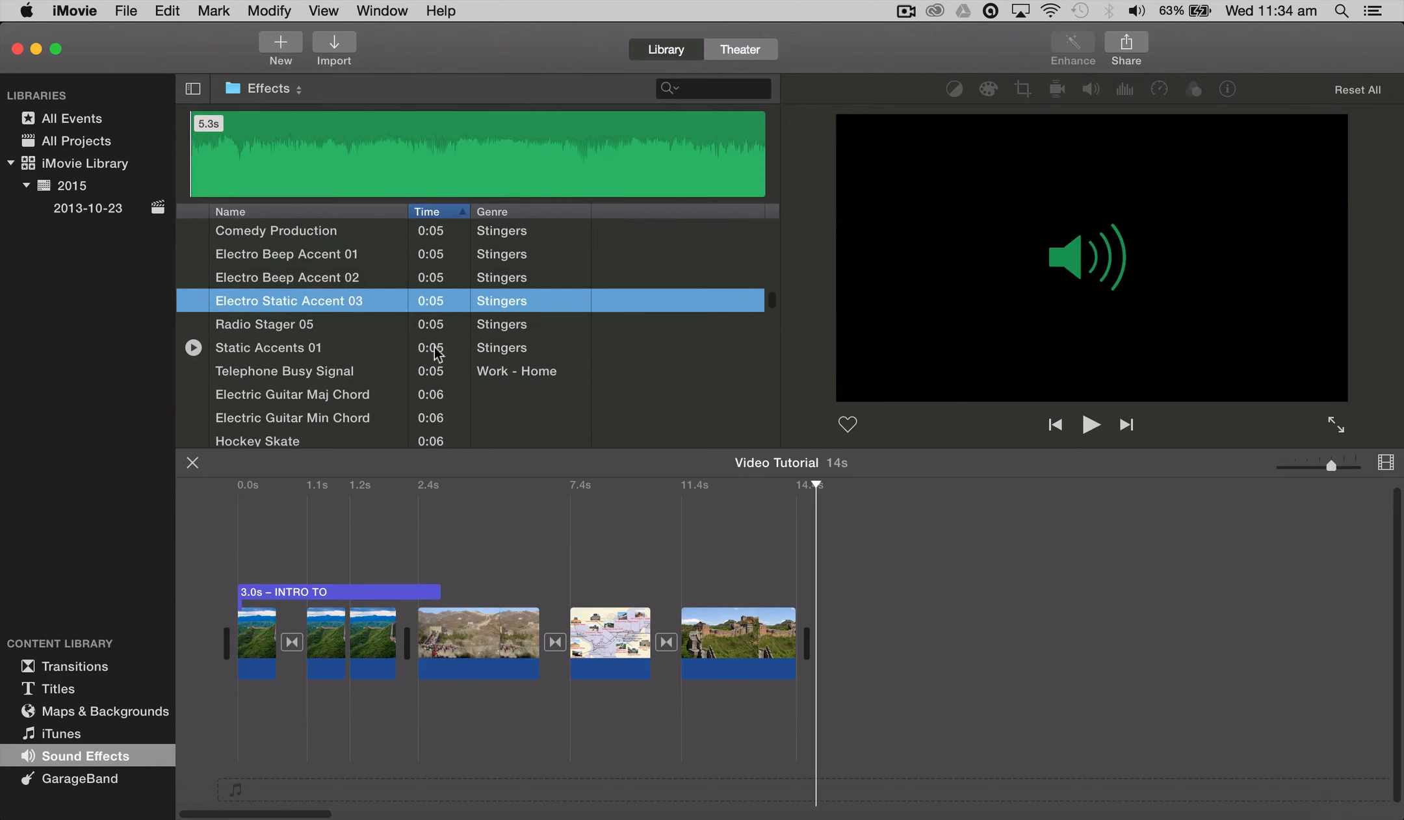
{"action": "scroll", "coordinate": [436, 325], "scroll_direction": "down", "scroll_amount": 10}
{"action": "scroll", "coordinate": [436, 354], "scroll_direction": "down", "scroll_amount": 20}
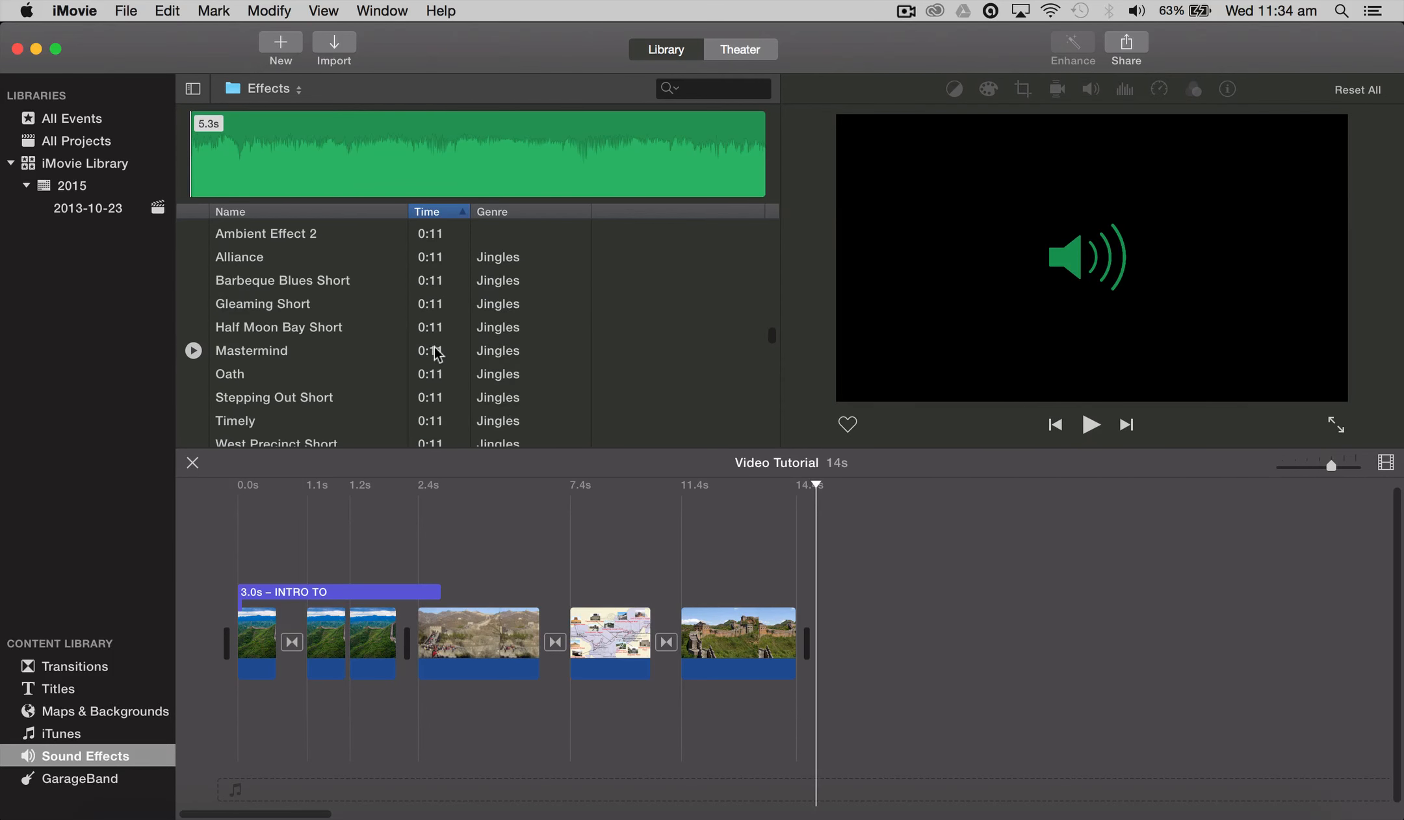
{"action": "scroll", "coordinate": [436, 354], "scroll_direction": "down", "scroll_amount": 20}
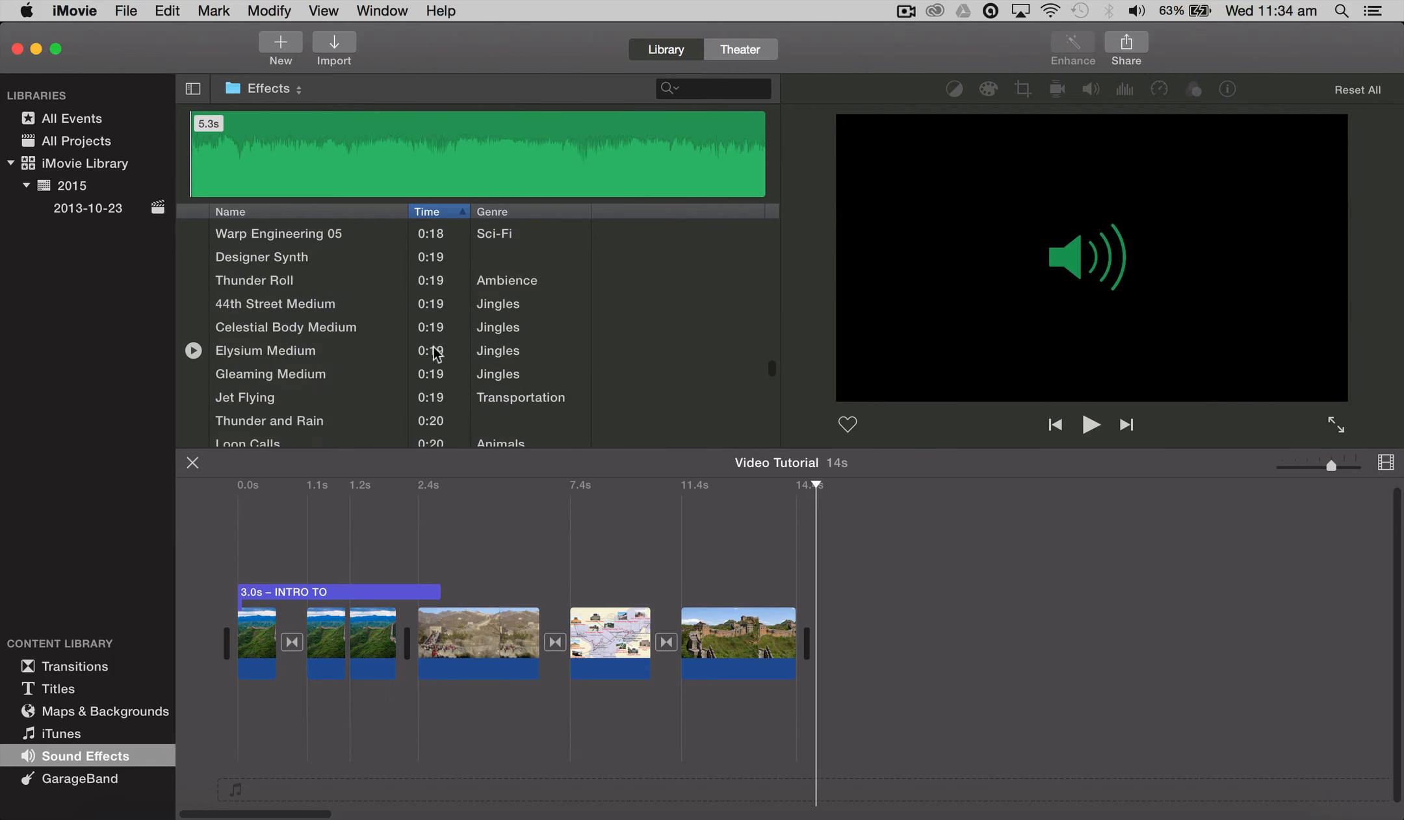
{"action": "scroll", "coordinate": [434, 354], "scroll_direction": "down", "scroll_amount": 20}
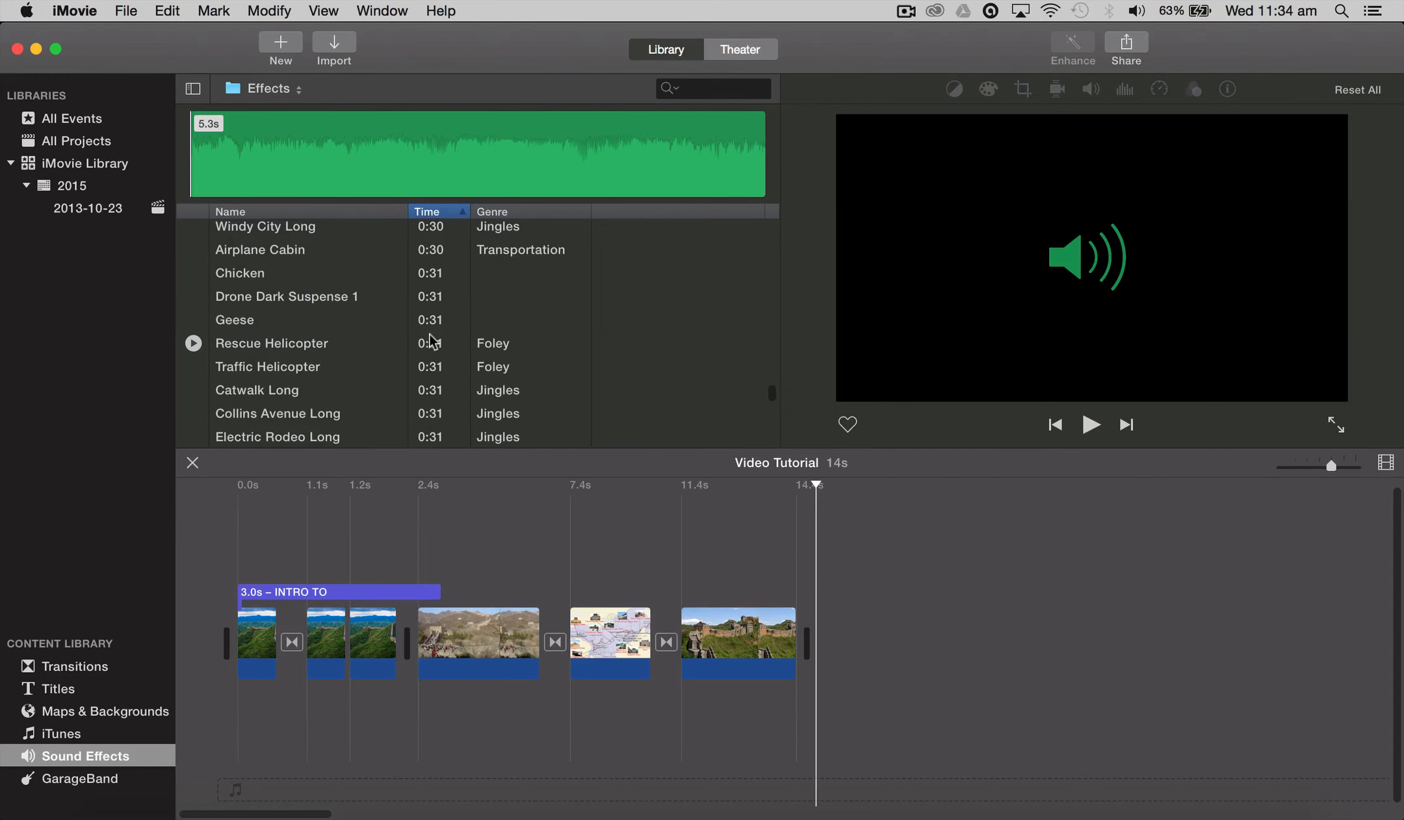
{"action": "scroll", "coordinate": [430, 366], "scroll_direction": "down", "scroll_amount": 10}
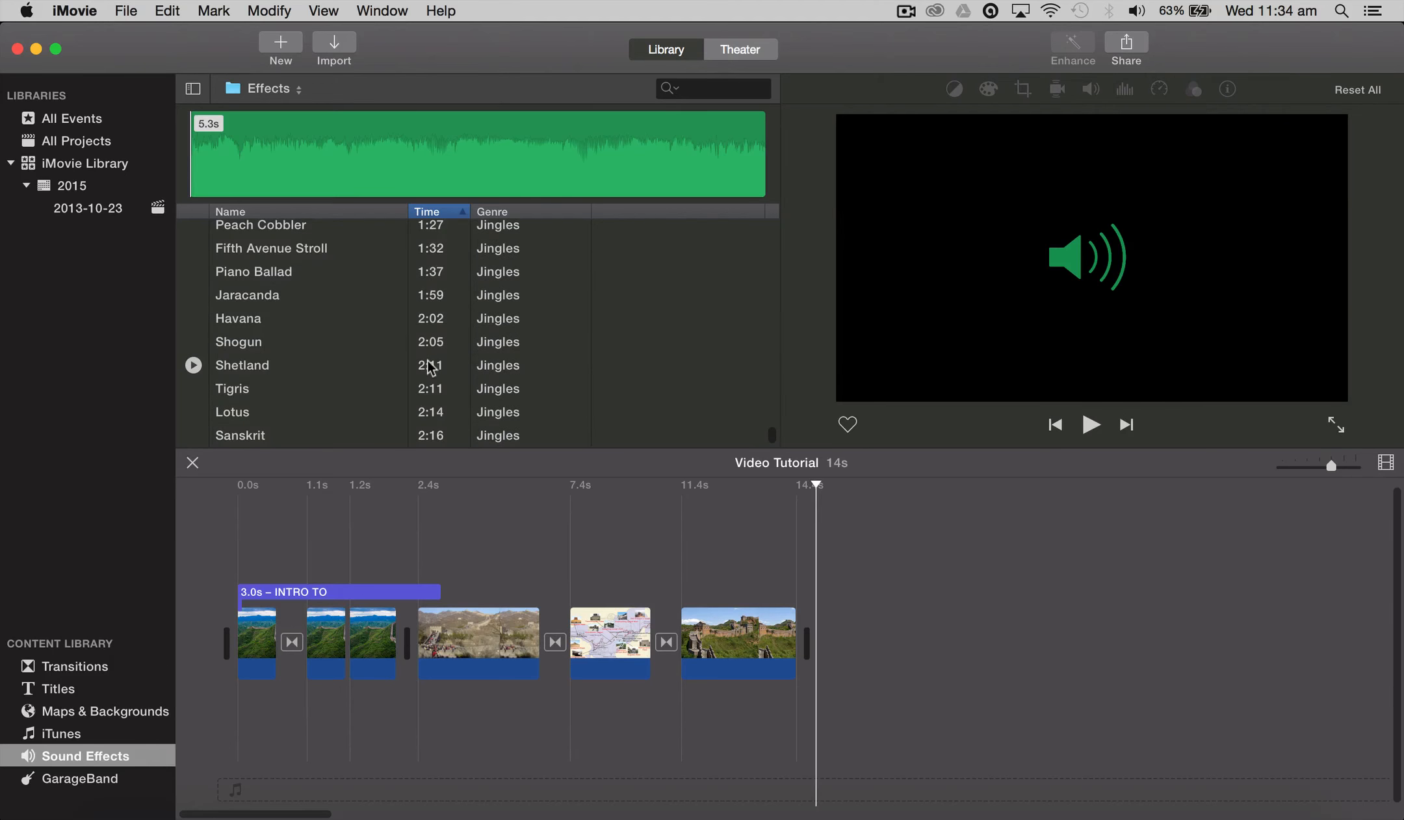
- Preview the Tigris and Havana jingles and add Havana as an audio track beneath the start of the project
{"action": "left_click", "coordinate": [256, 392]}
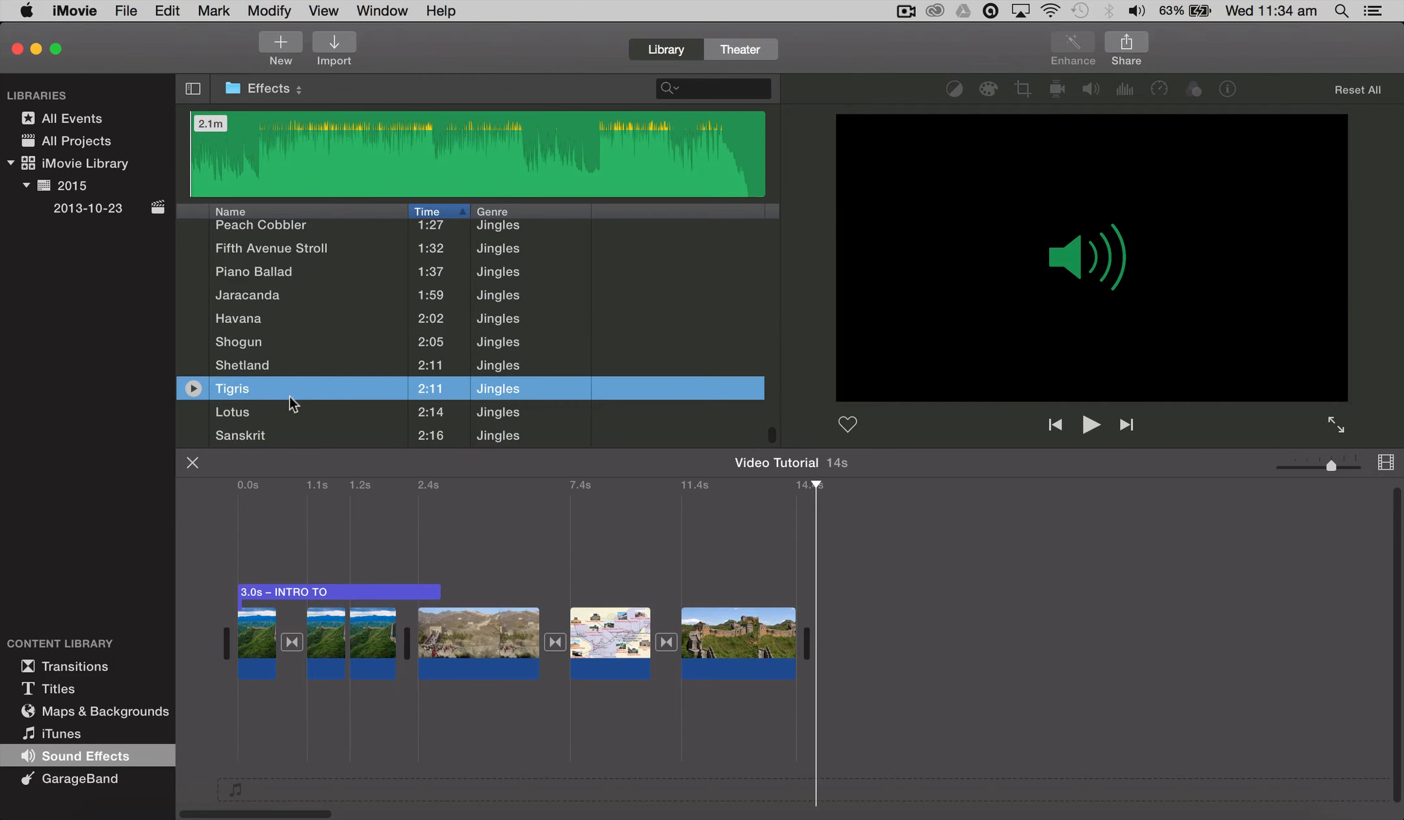
{"action": "left_click", "coordinate": [194, 389]}
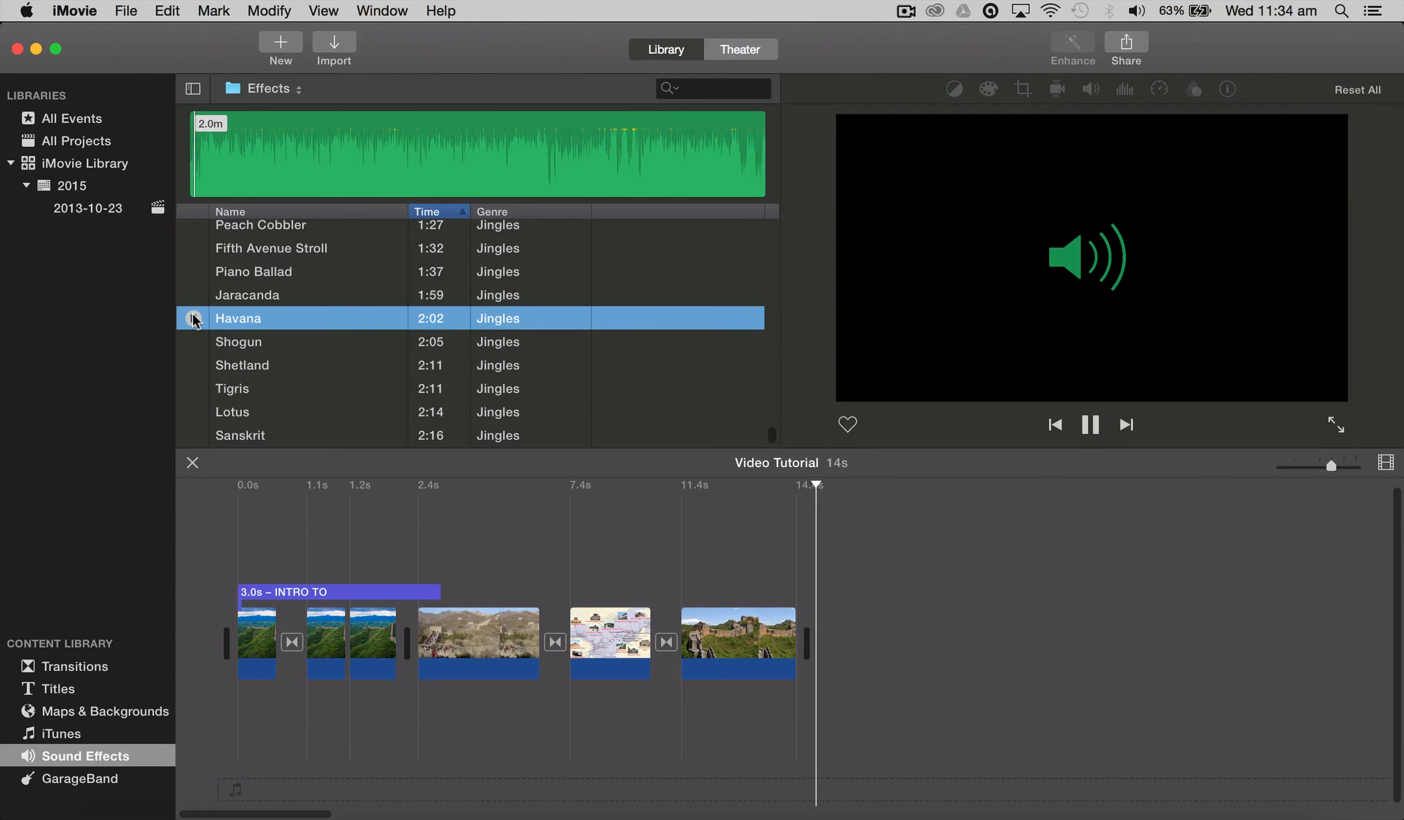
{"action": "left_click", "coordinate": [235, 320]}
{"action": "left_click_drag", "start_coordinate": [290, 322], "coordinate": [239, 704]}
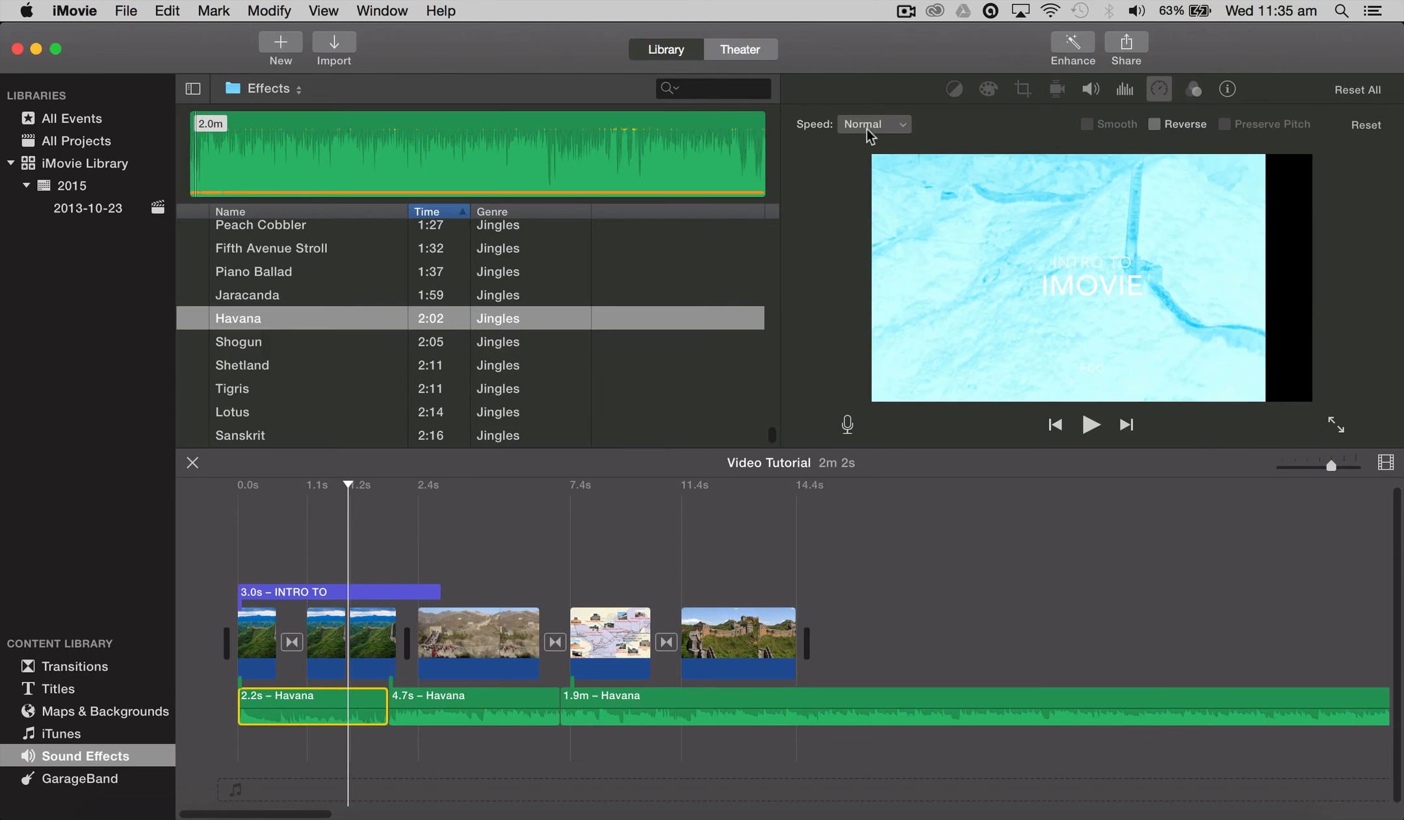
- Slow the 2.2 s Havana segment to 50% and apply the Cosmic audio effect to the 4.7 s Havana segment
{"action": "left_click", "coordinate": [874, 124]}
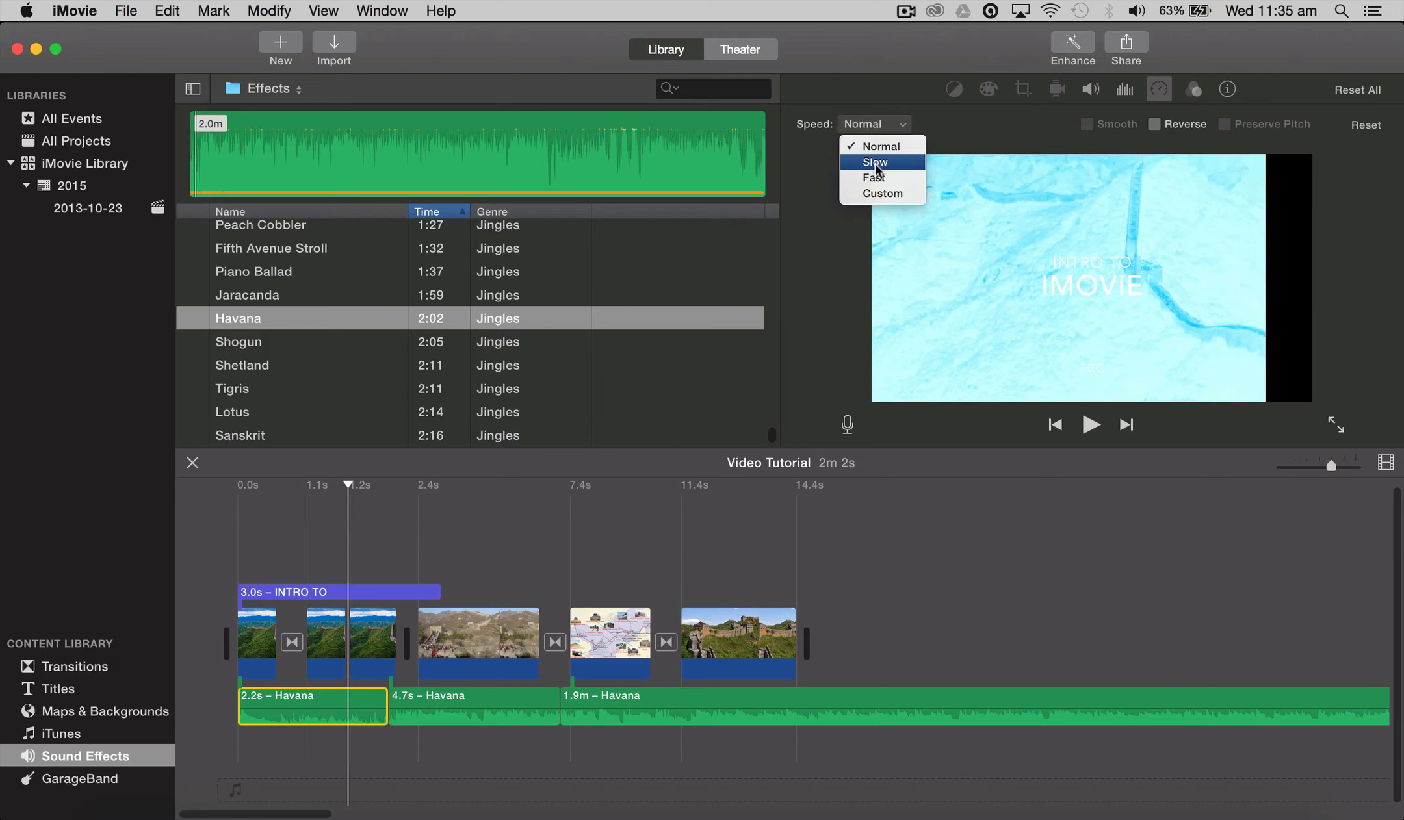
{"action": "left_click", "coordinate": [876, 163]}
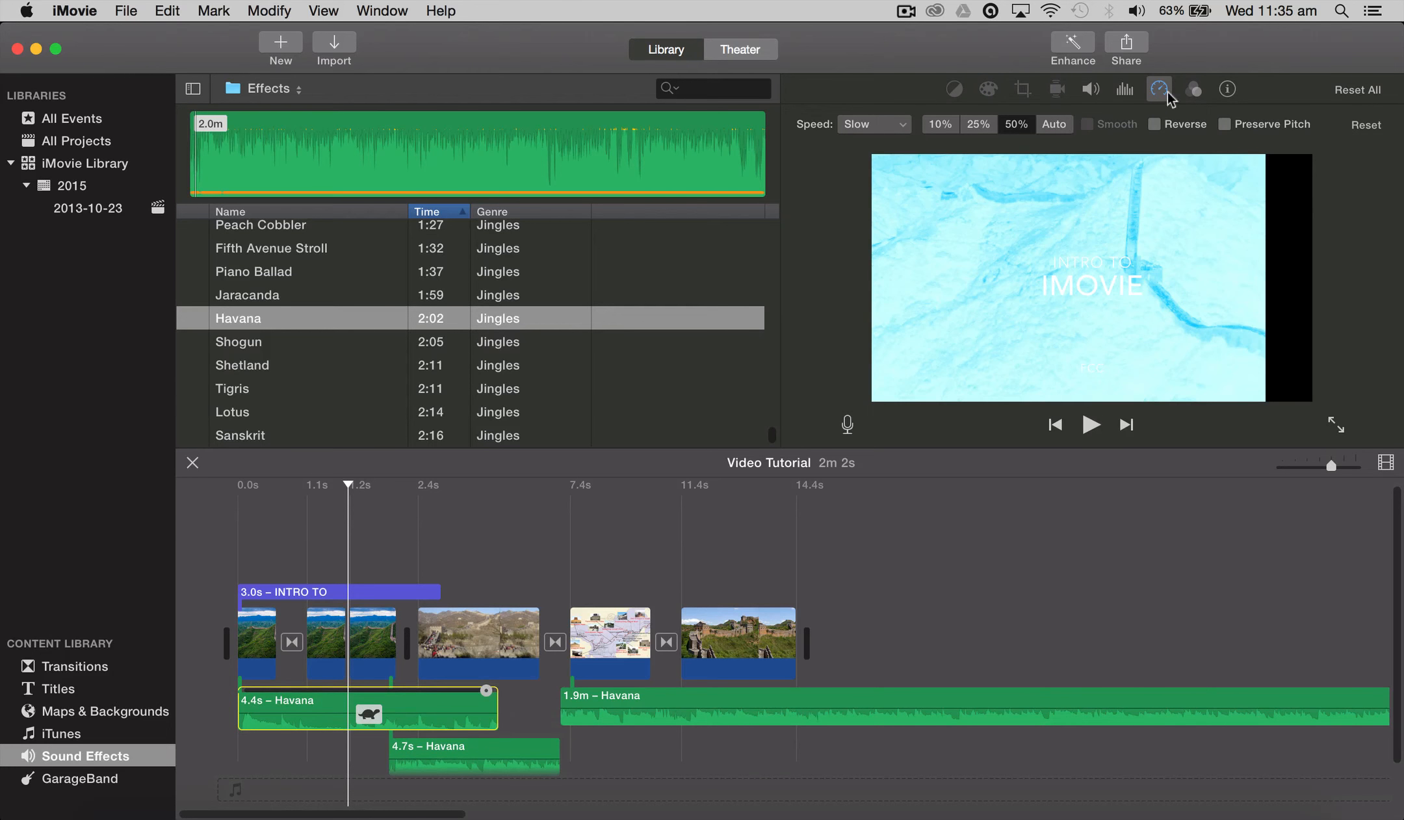
{"action": "left_click", "coordinate": [505, 757]}
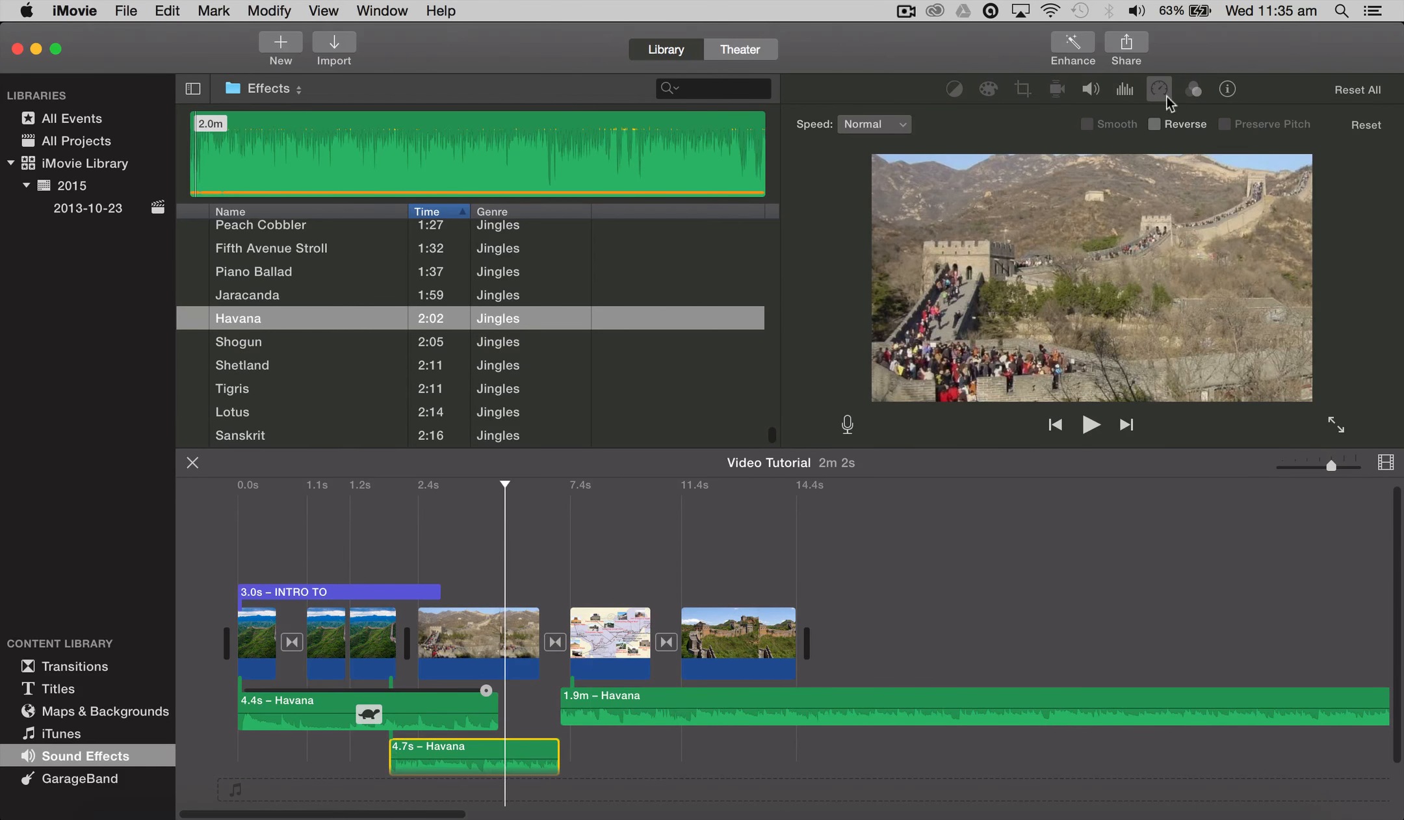
{"action": "left_click", "coordinate": [1194, 95]}
{"action": "left_click", "coordinate": [1168, 125]}
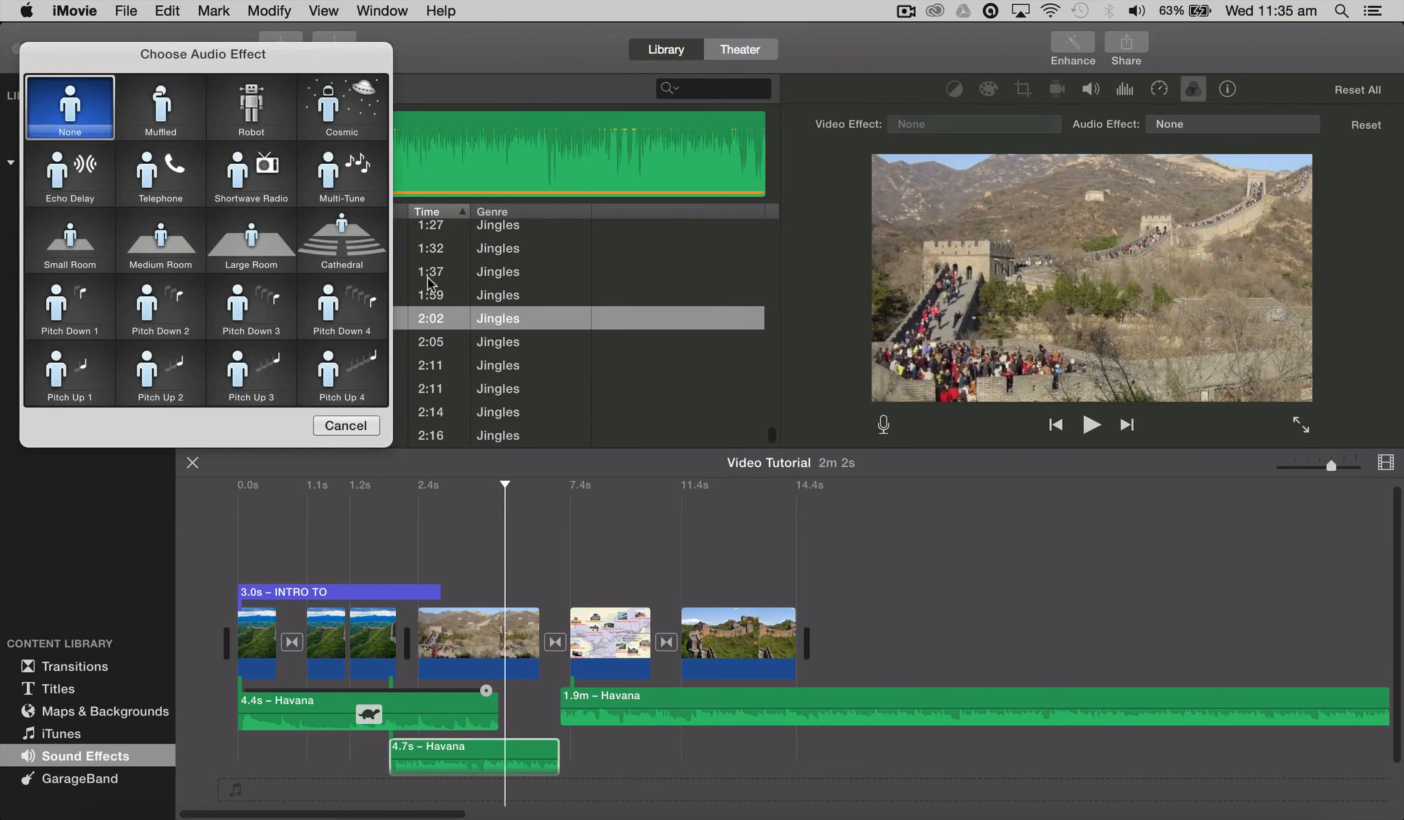
{"action": "left_click", "coordinate": [343, 111]}
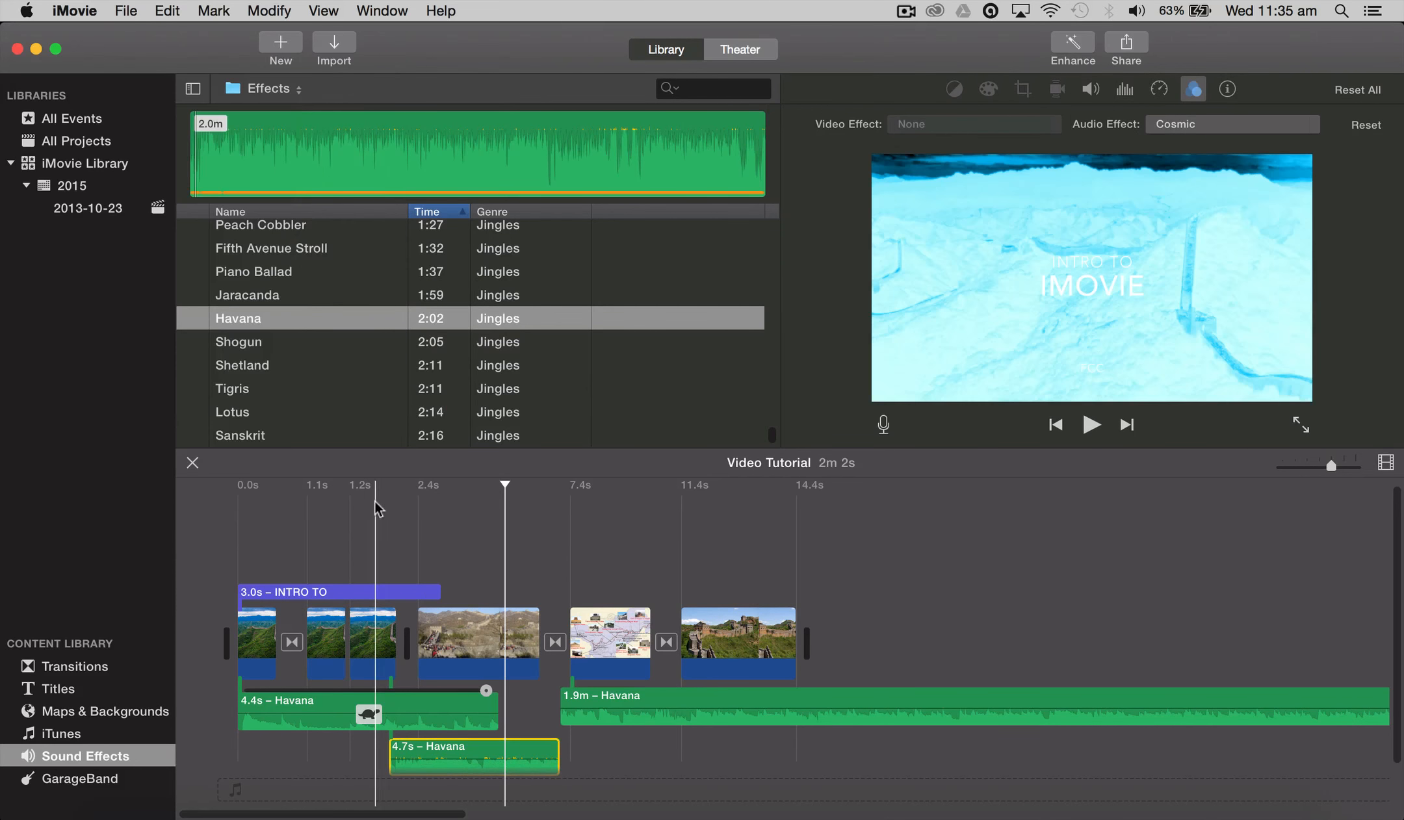
- Play the overlapping Havana segments and enable lowering the volume of other clips for the slowed first segment
{"action": "left_click", "coordinate": [377, 487]}
{"action": "key", "text": "space"}
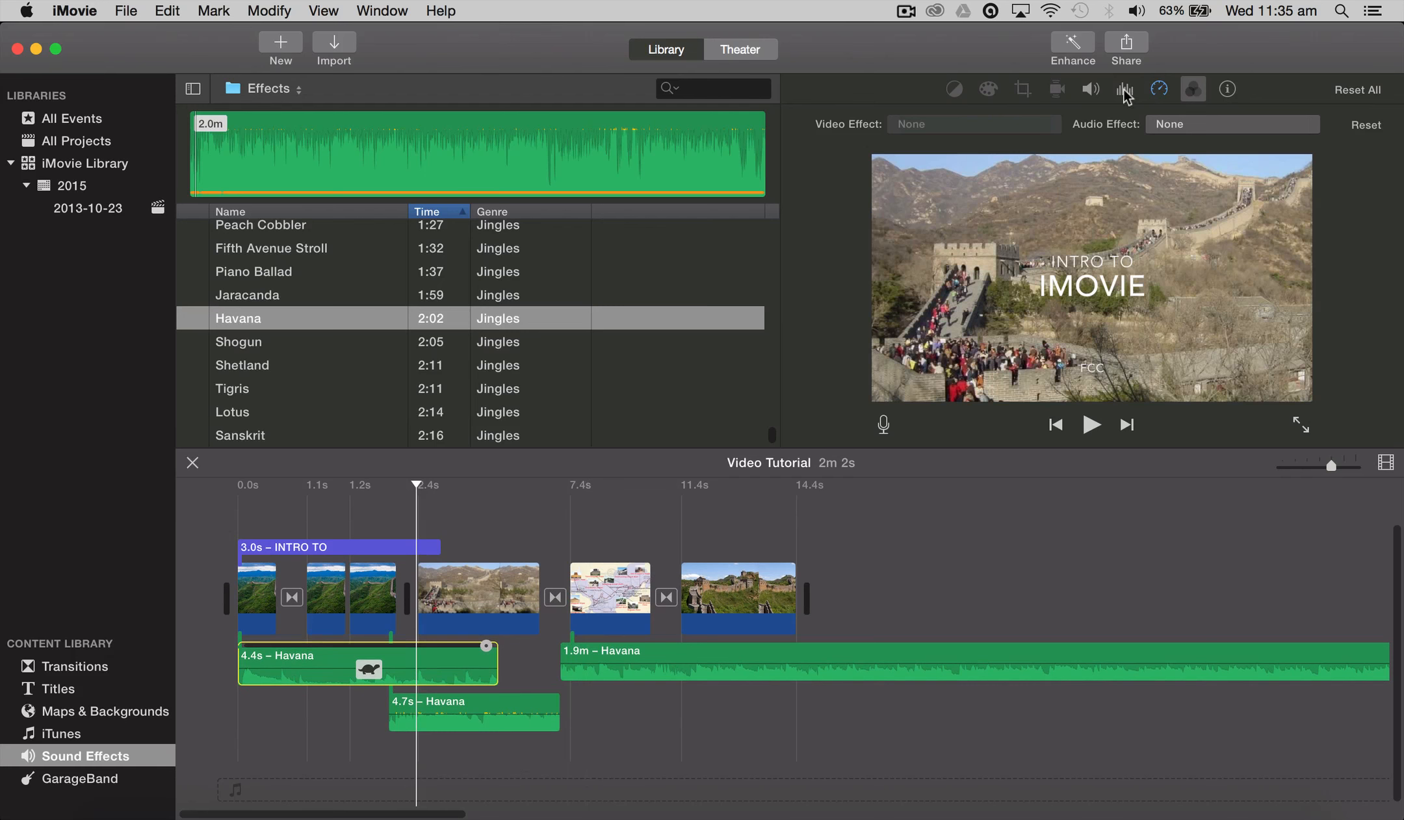
{"action": "left_click", "coordinate": [1125, 91]}
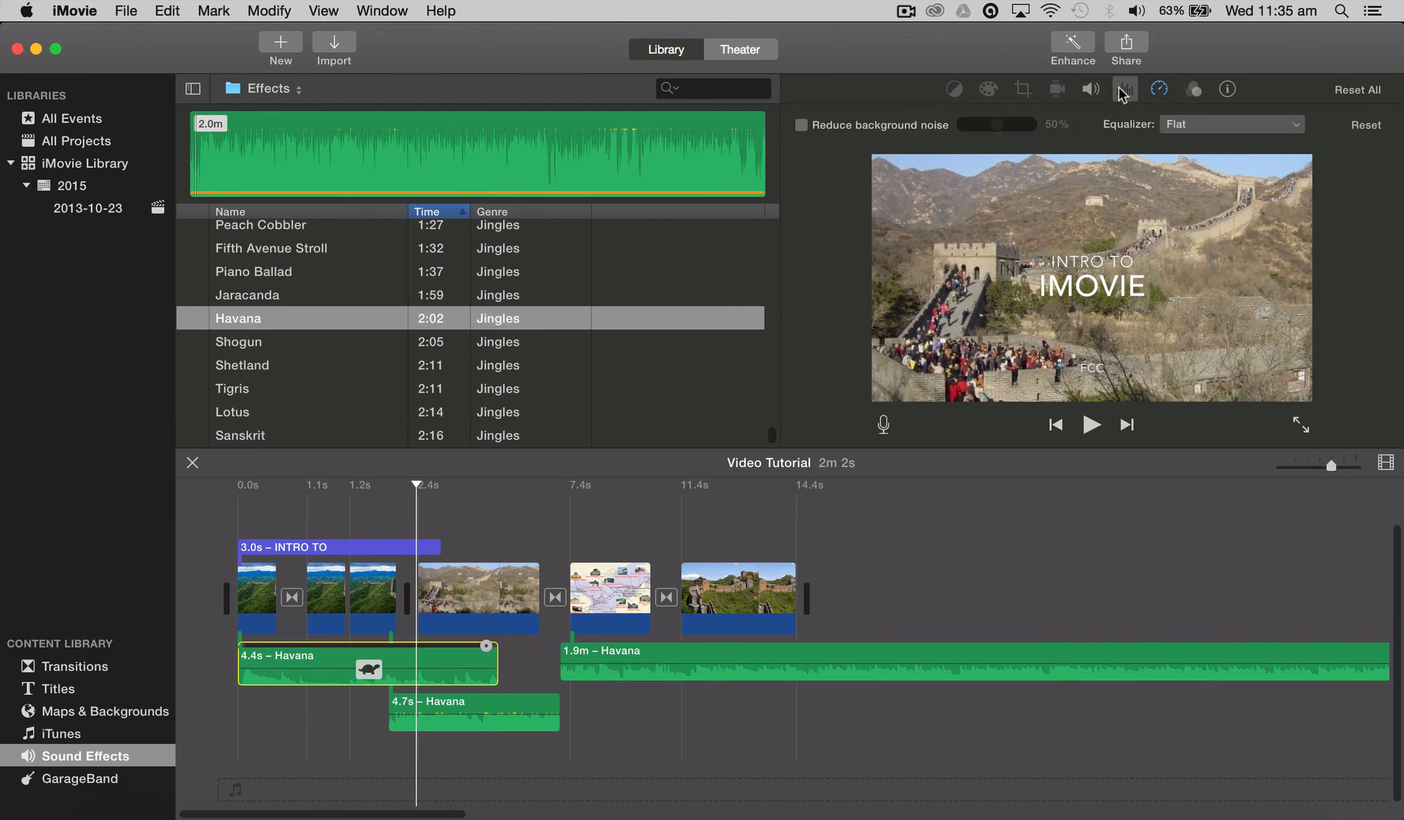
{"action": "left_click", "coordinate": [1092, 91]}
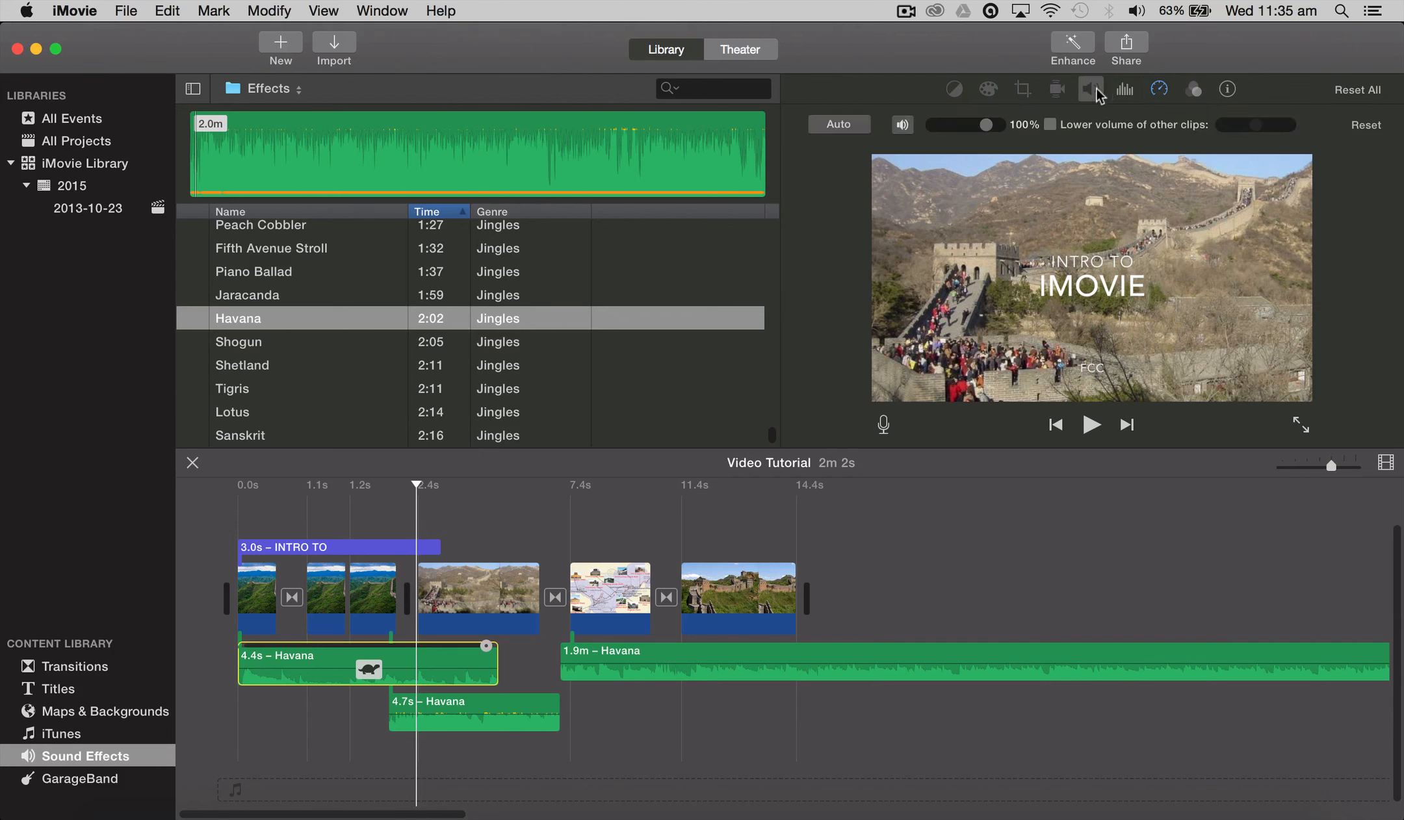
{"action": "left_click", "coordinate": [1120, 128]}
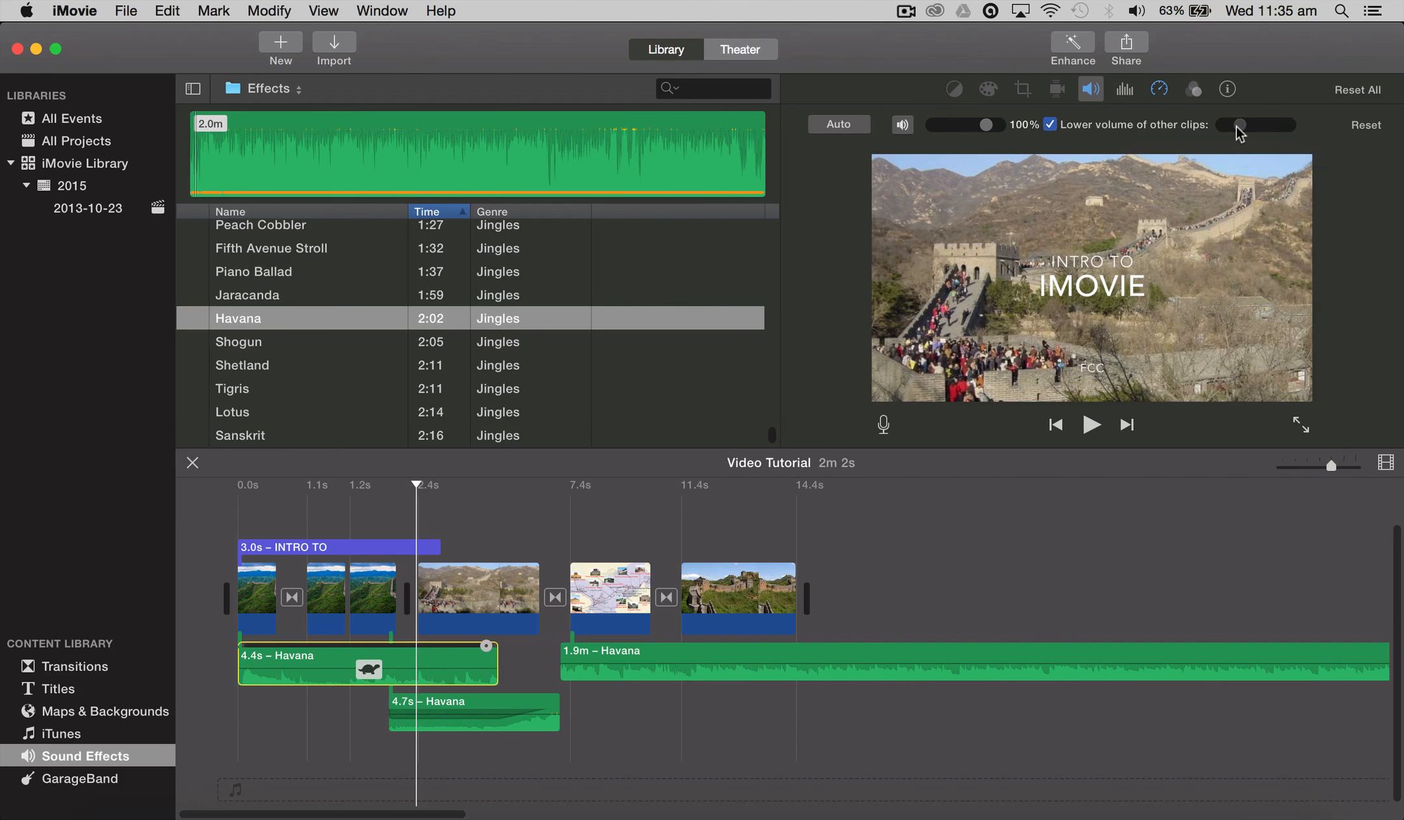
- Play the project from just before the Havana overlap through the slowed segment's end to review the lowered volume
{"action": "left_click", "coordinate": [370, 484]}
{"action": "key", "text": "space"}
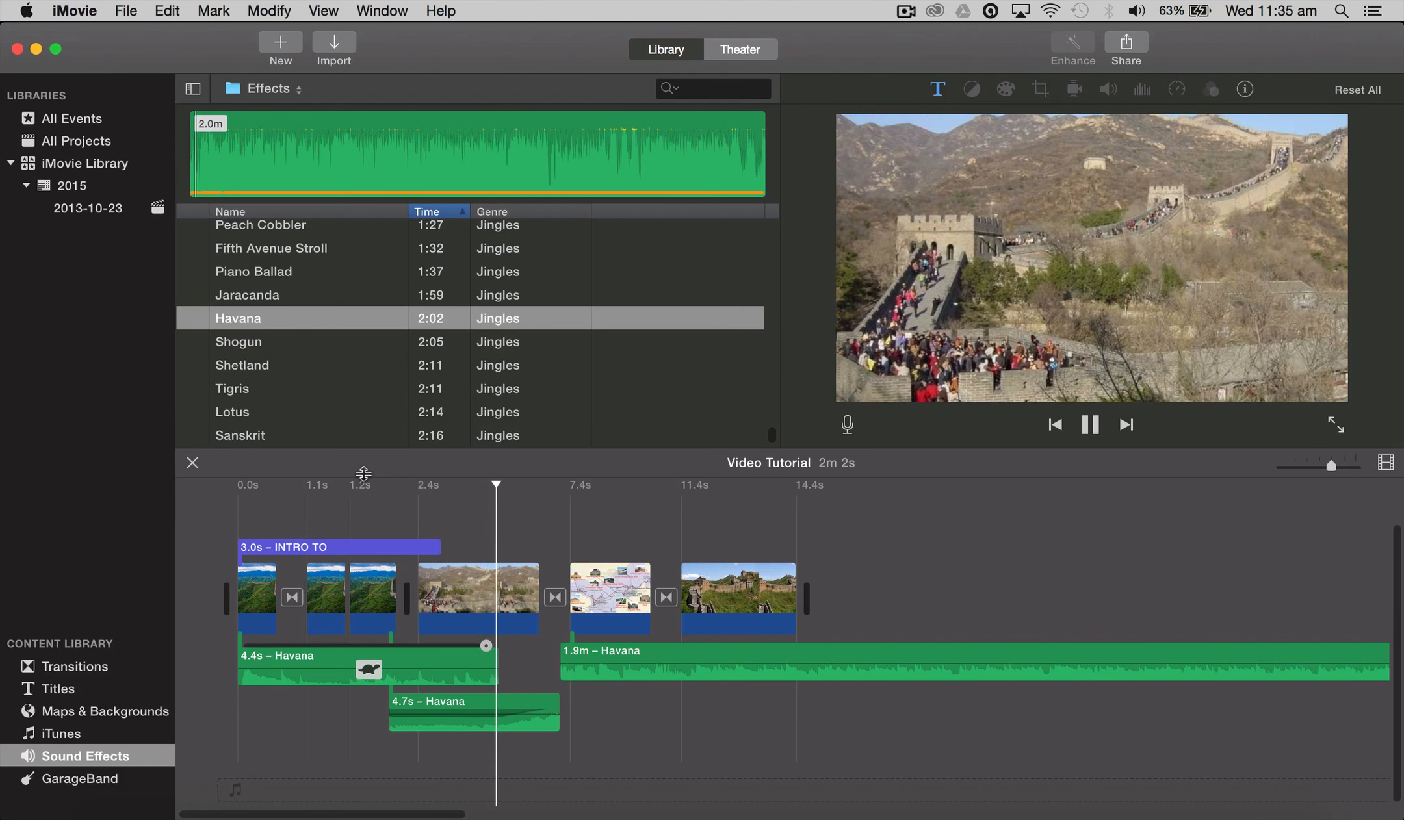
{"action": "key", "text": "space"}
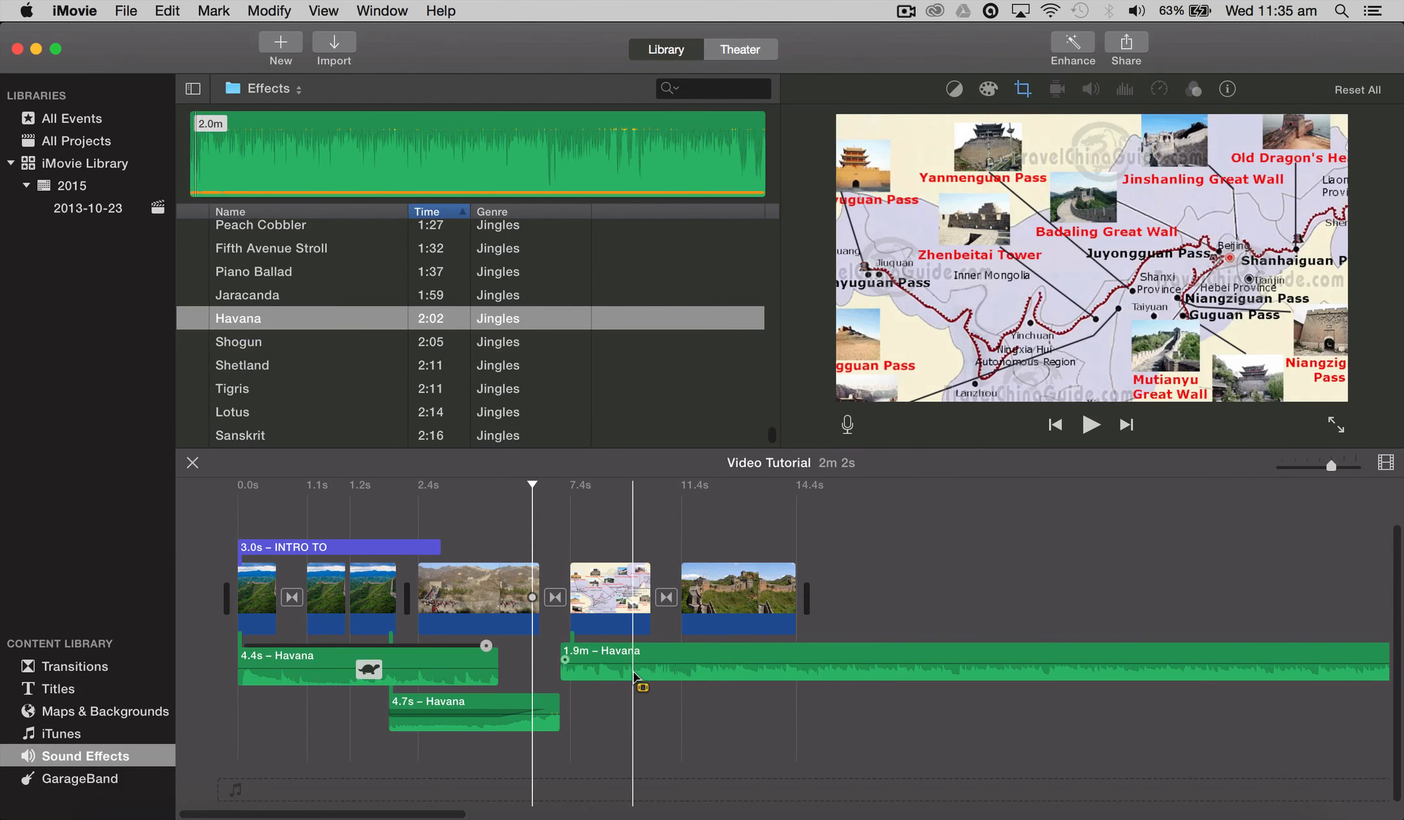
- Delete all the Havana segments from the timeline together
{"action": "left_click_drag", "start_coordinate": [696, 749], "coordinate": [443, 663]}
{"action": "key", "text": "Delete"}
{"action": "scroll", "coordinate": [396, 312], "scroll_direction": "up", "scroll_amount": 10}
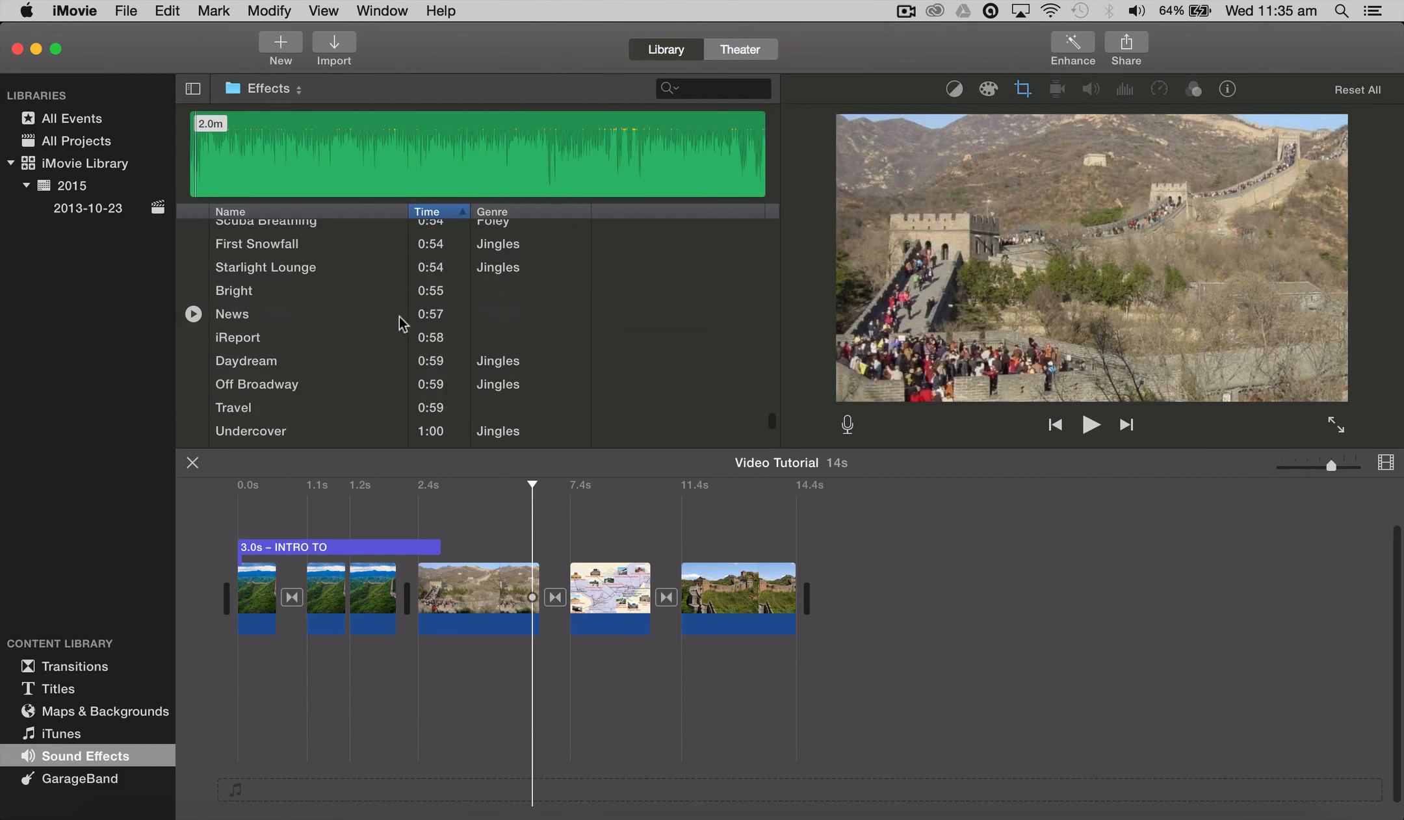